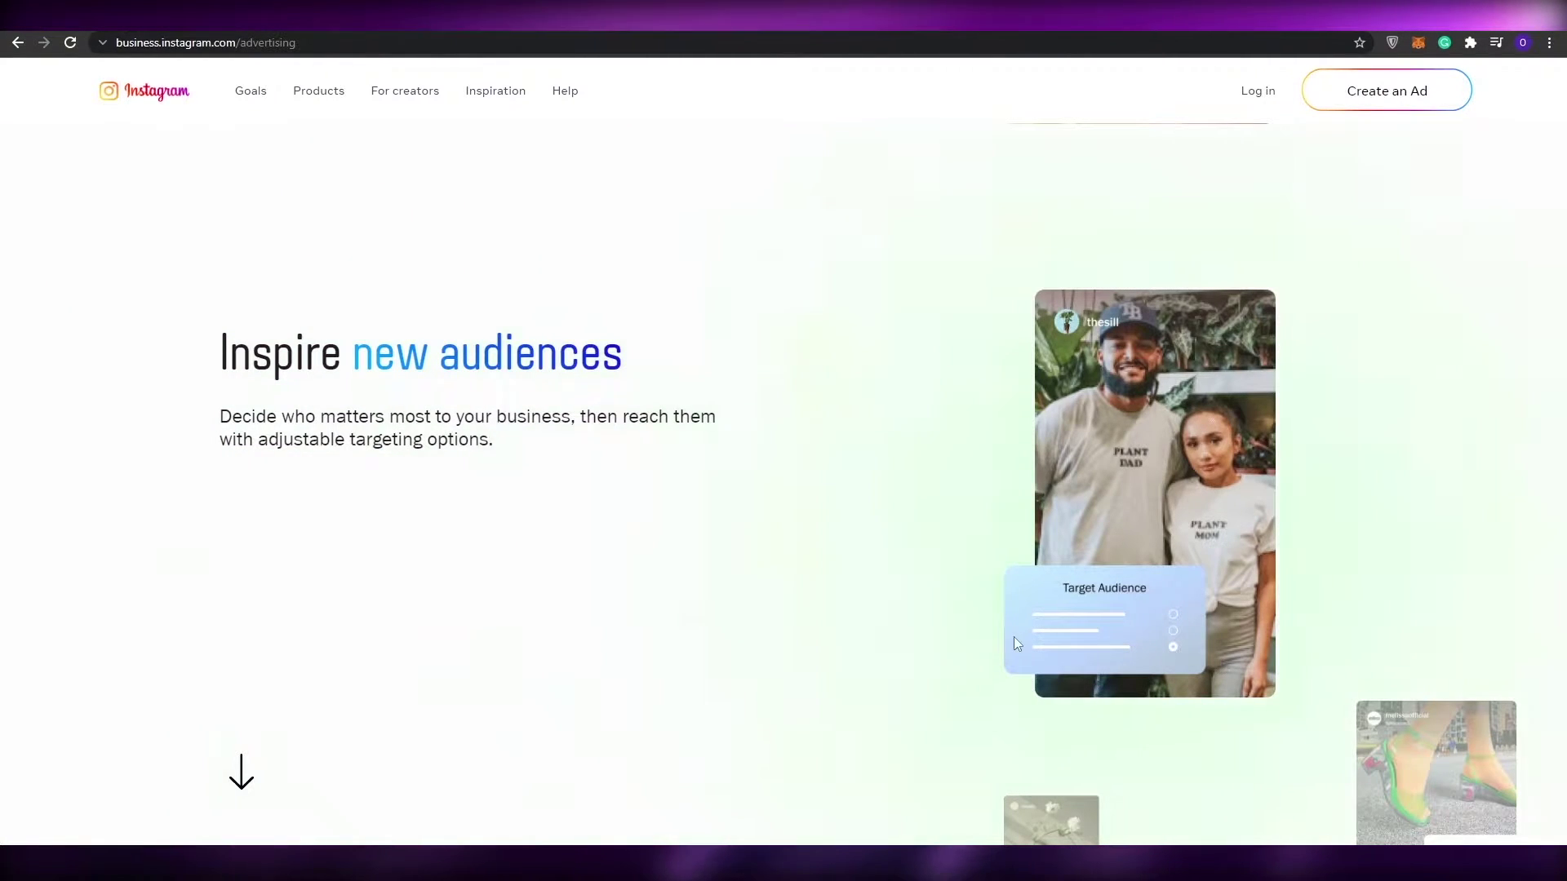
Step: Start ad creation from the Instagram for Business page's Create an Ad button
{"action": "scroll", "coordinate": [1014, 636], "scroll_direction": "down", "scroll_amount": 5}
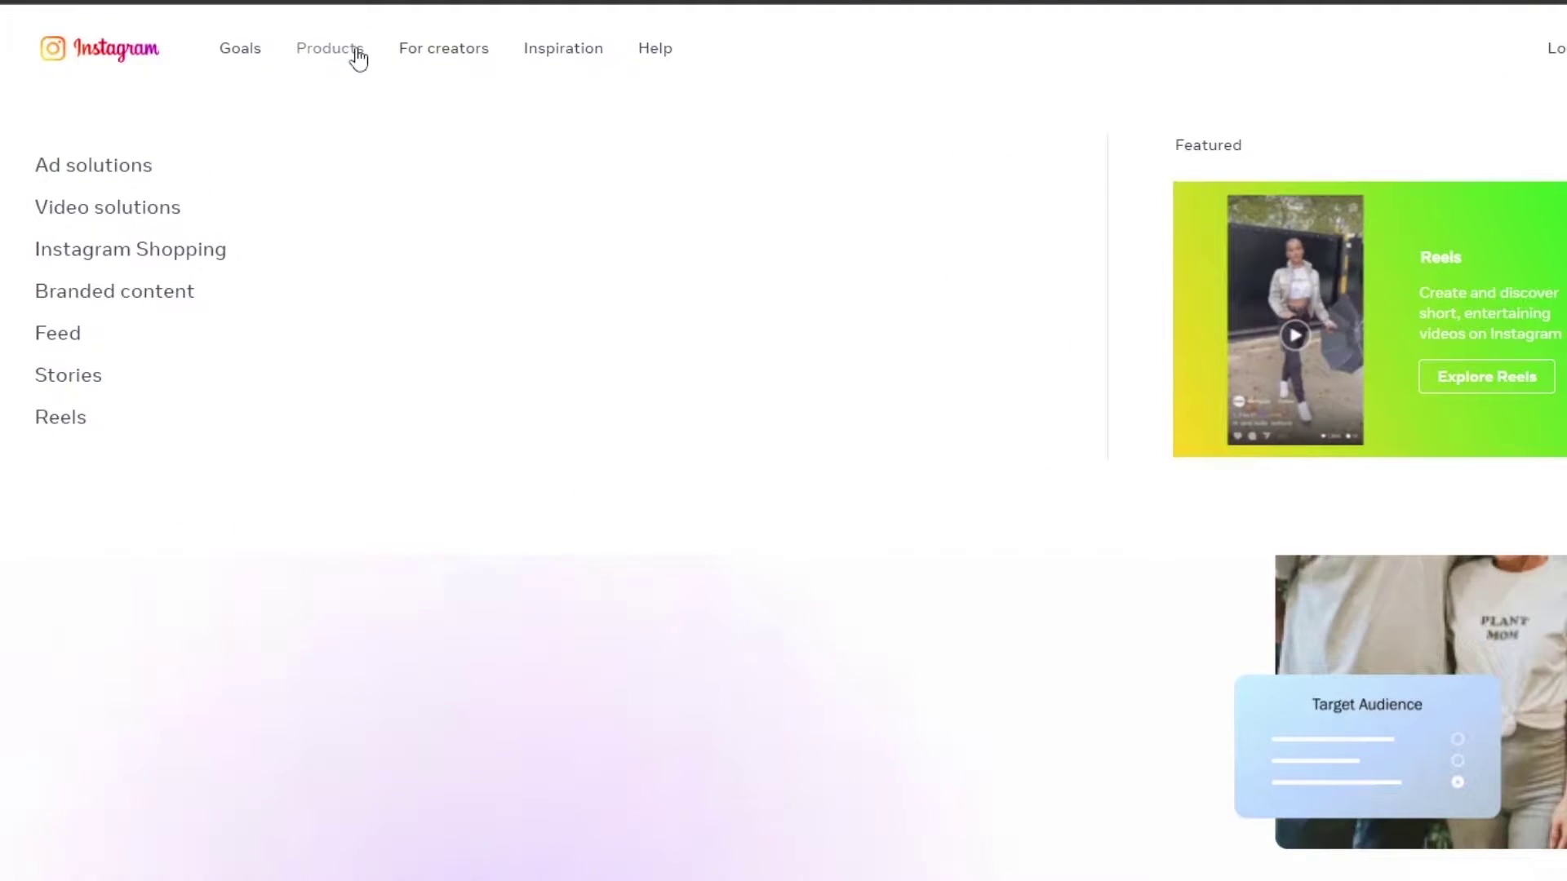
{"action": "mouse_move", "coordinate": [443, 99]}
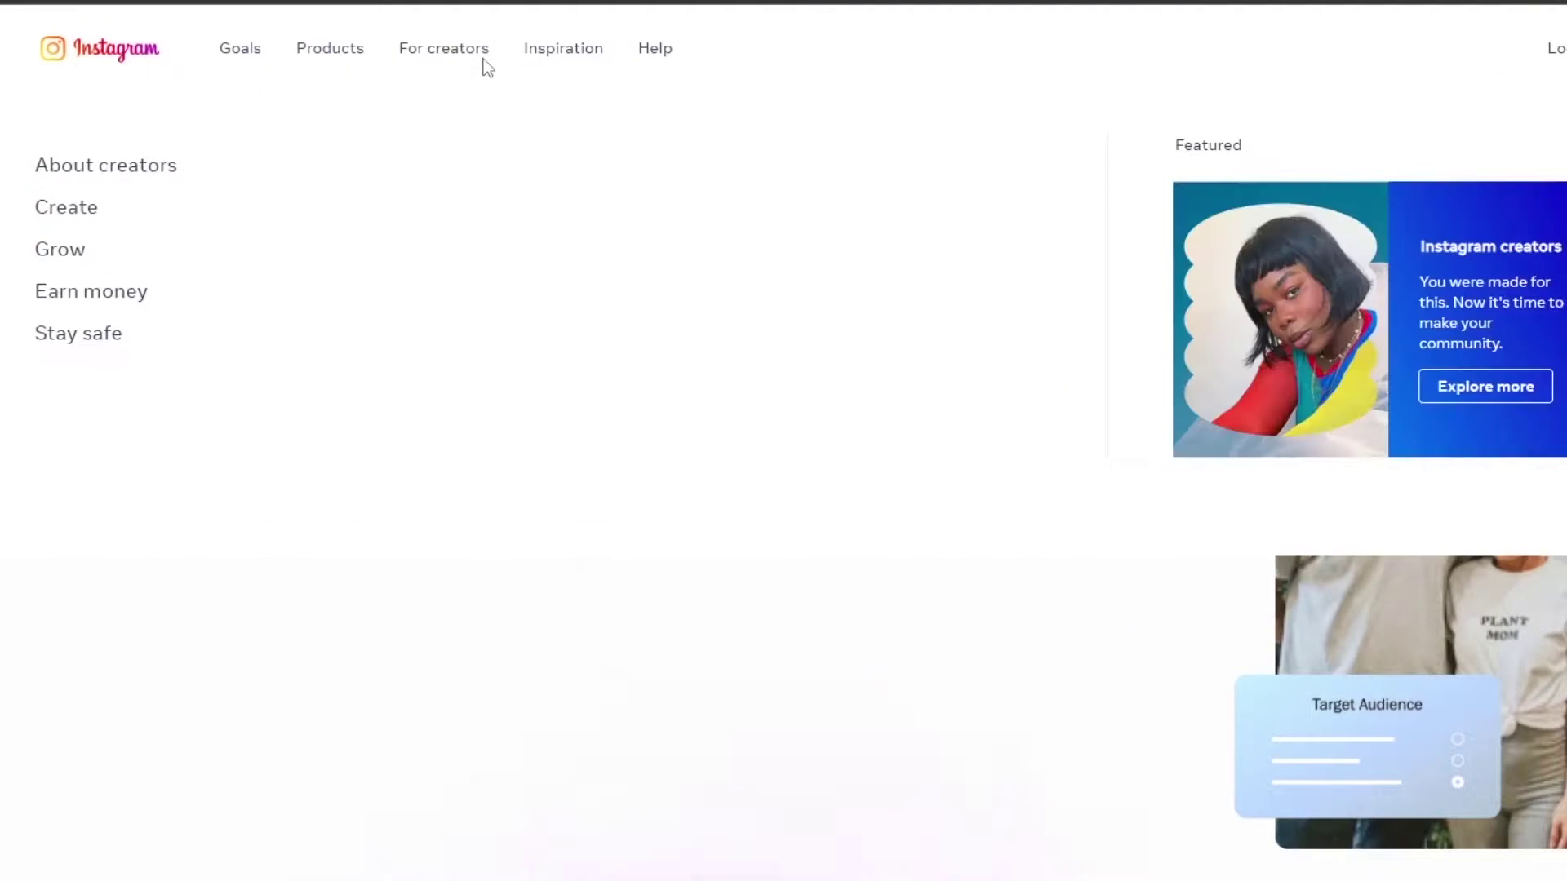
{"action": "mouse_move", "coordinate": [655, 51]}
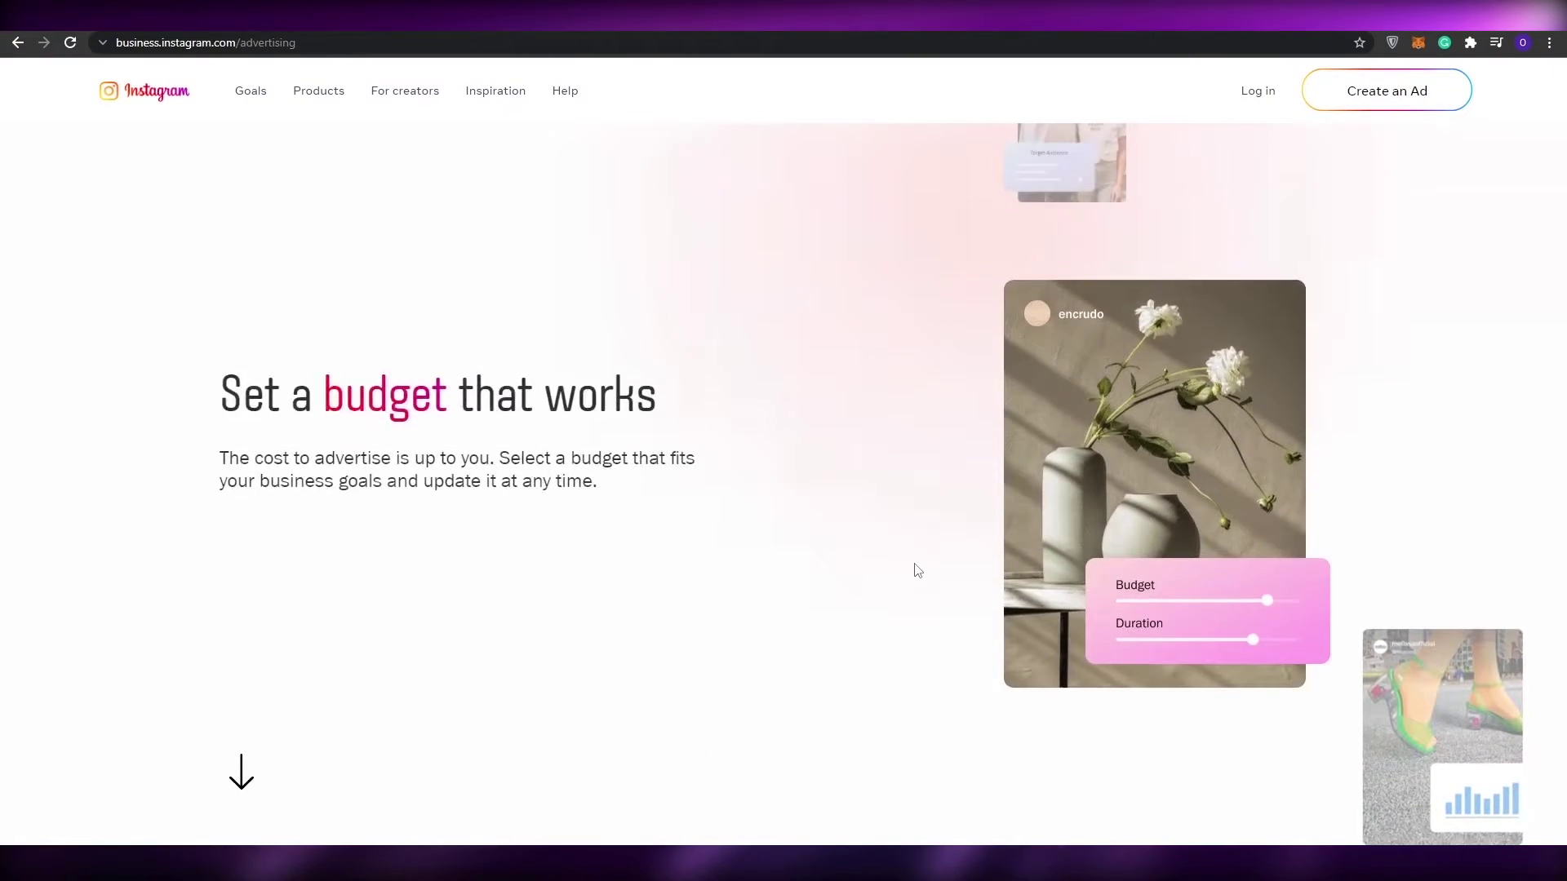
{"action": "scroll", "coordinate": [918, 570], "scroll_direction": "up", "scroll_amount": 5}
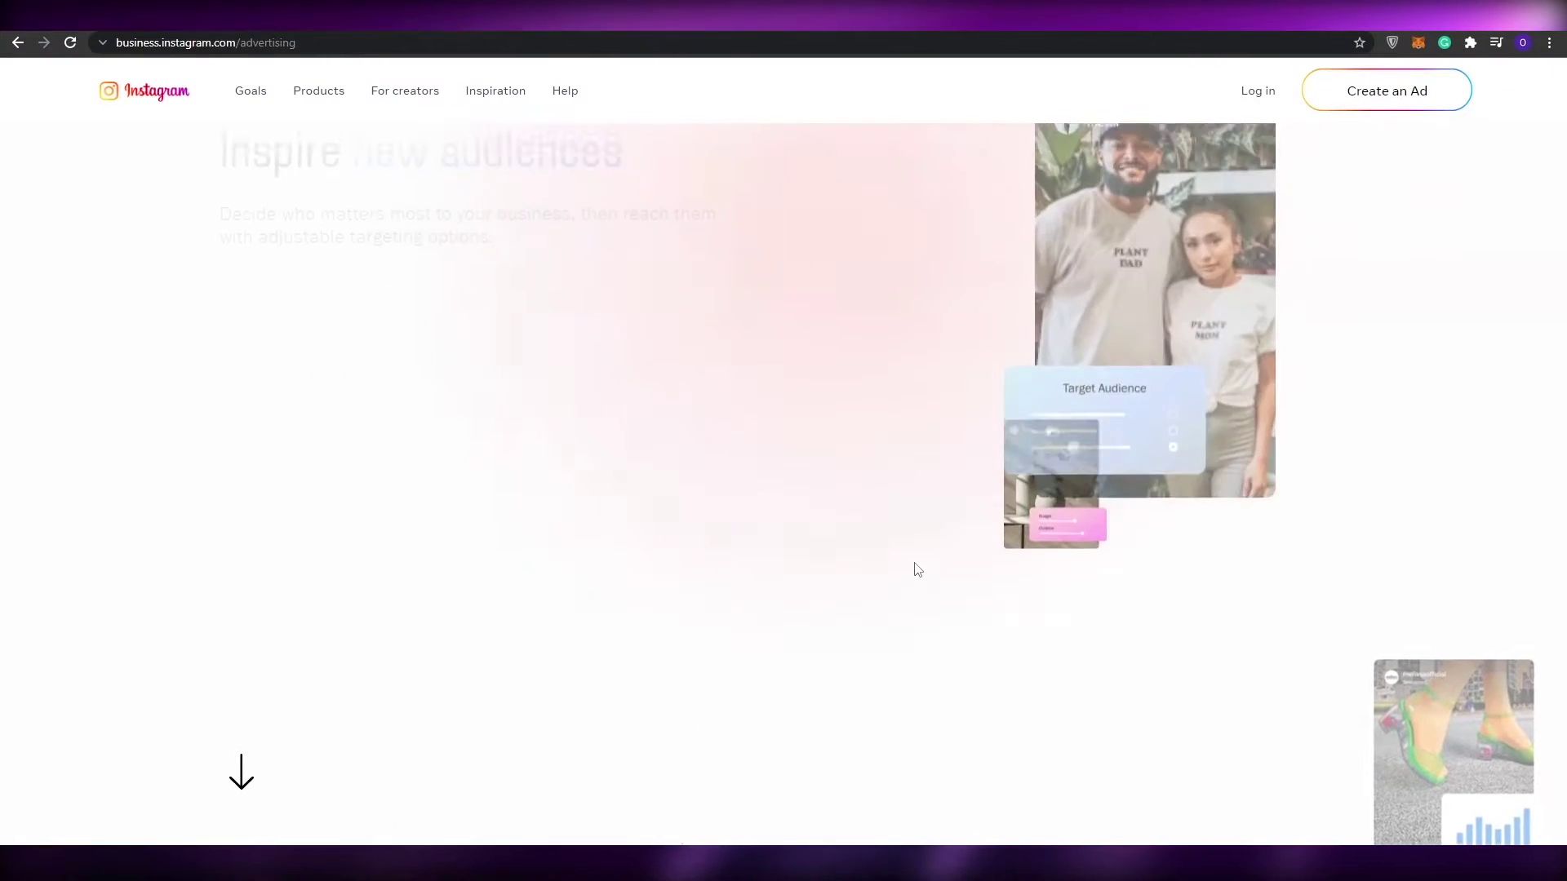
{"action": "scroll", "coordinate": [910, 563], "scroll_direction": "up", "scroll_amount": 4}
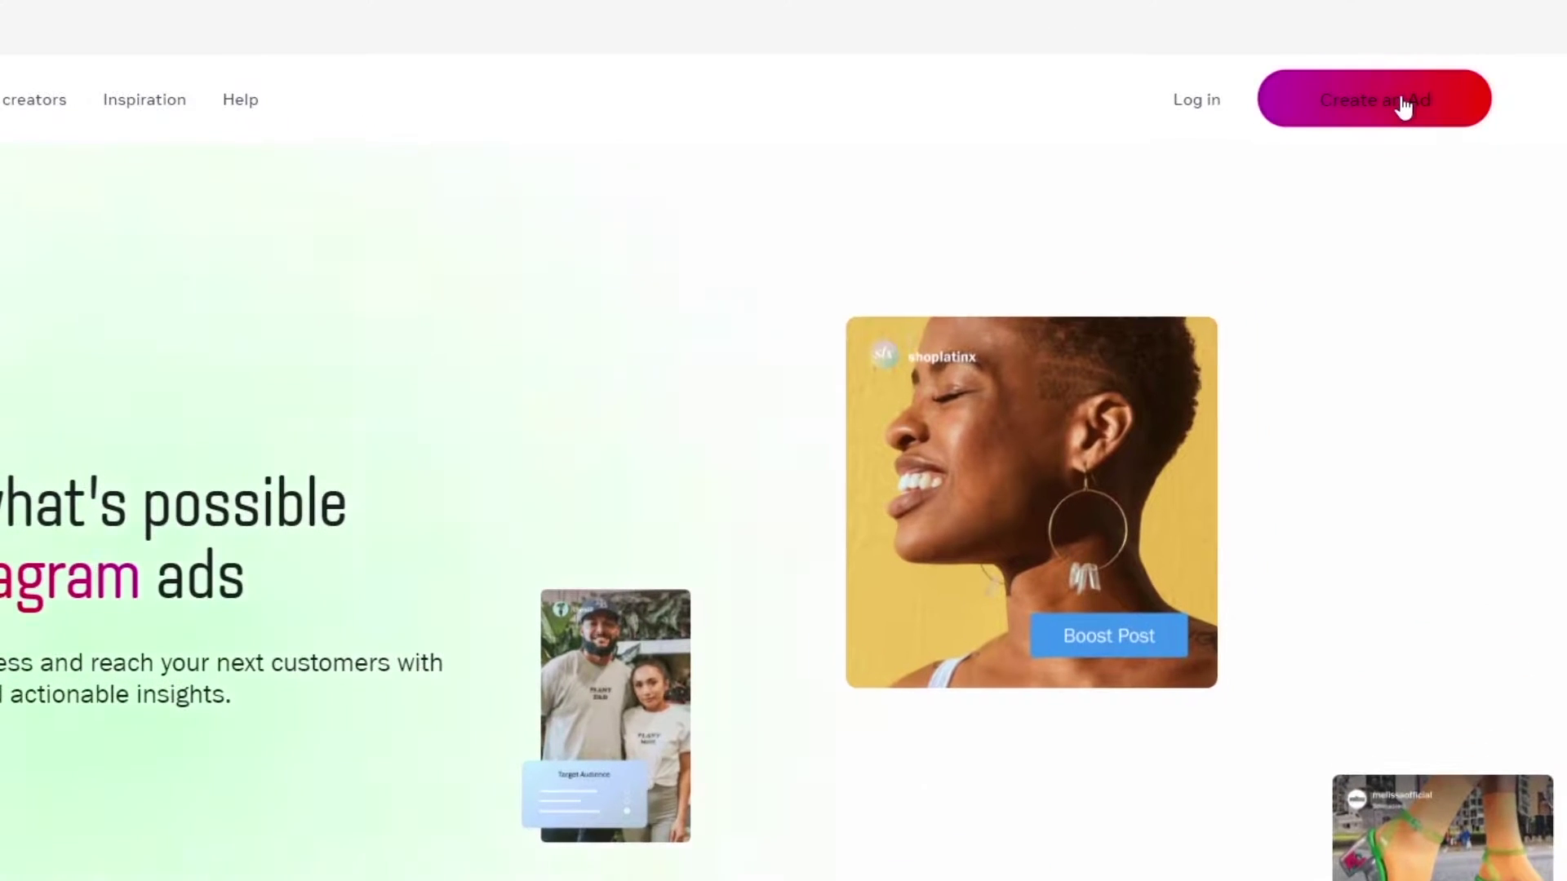
{"action": "left_click", "coordinate": [1401, 110]}
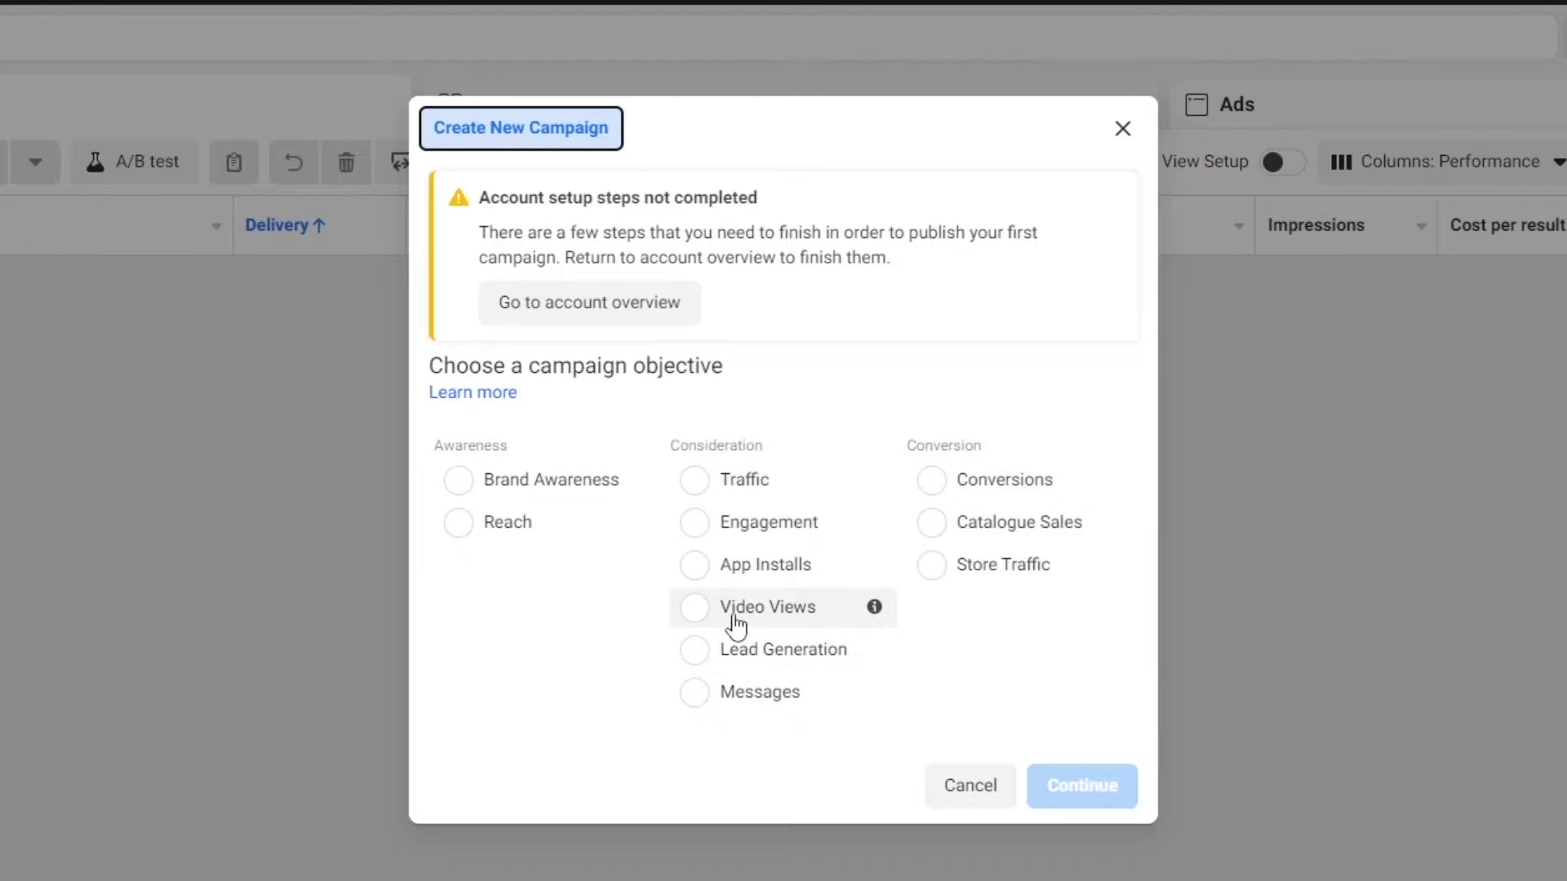
Step: Choose Video Views as the campaign objective and expand the optional naming fields
{"action": "left_click", "coordinate": [708, 614]}
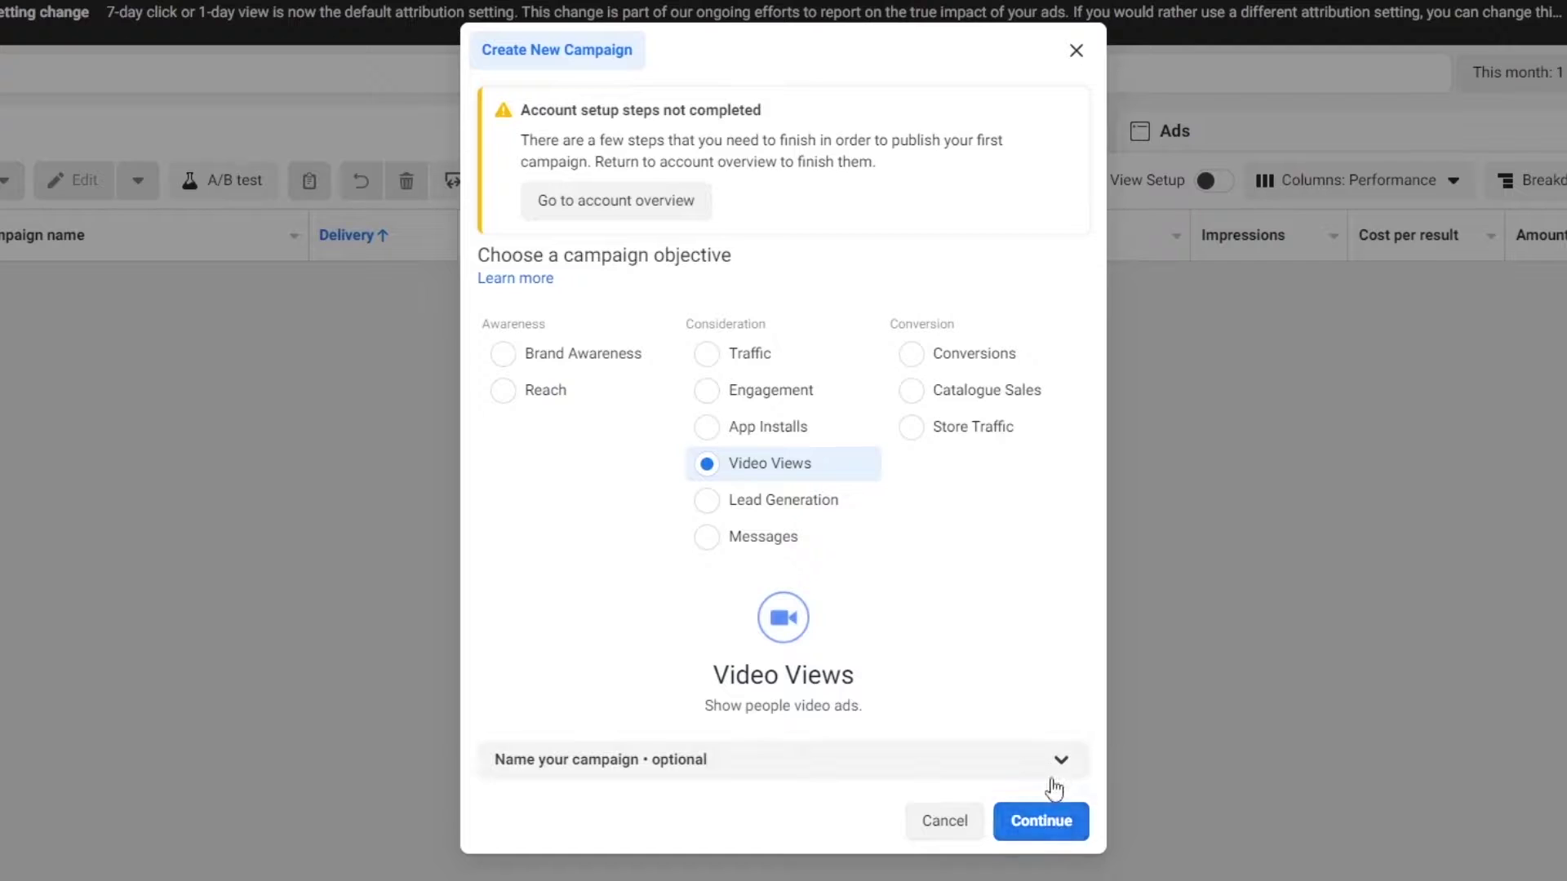
{"action": "left_click", "coordinate": [1048, 767]}
Step: Keep creating a new ad set and ad, and name the campaign 'Test Campaign'
{"action": "scroll", "coordinate": [1040, 759], "scroll_direction": "down", "scroll_amount": 2}
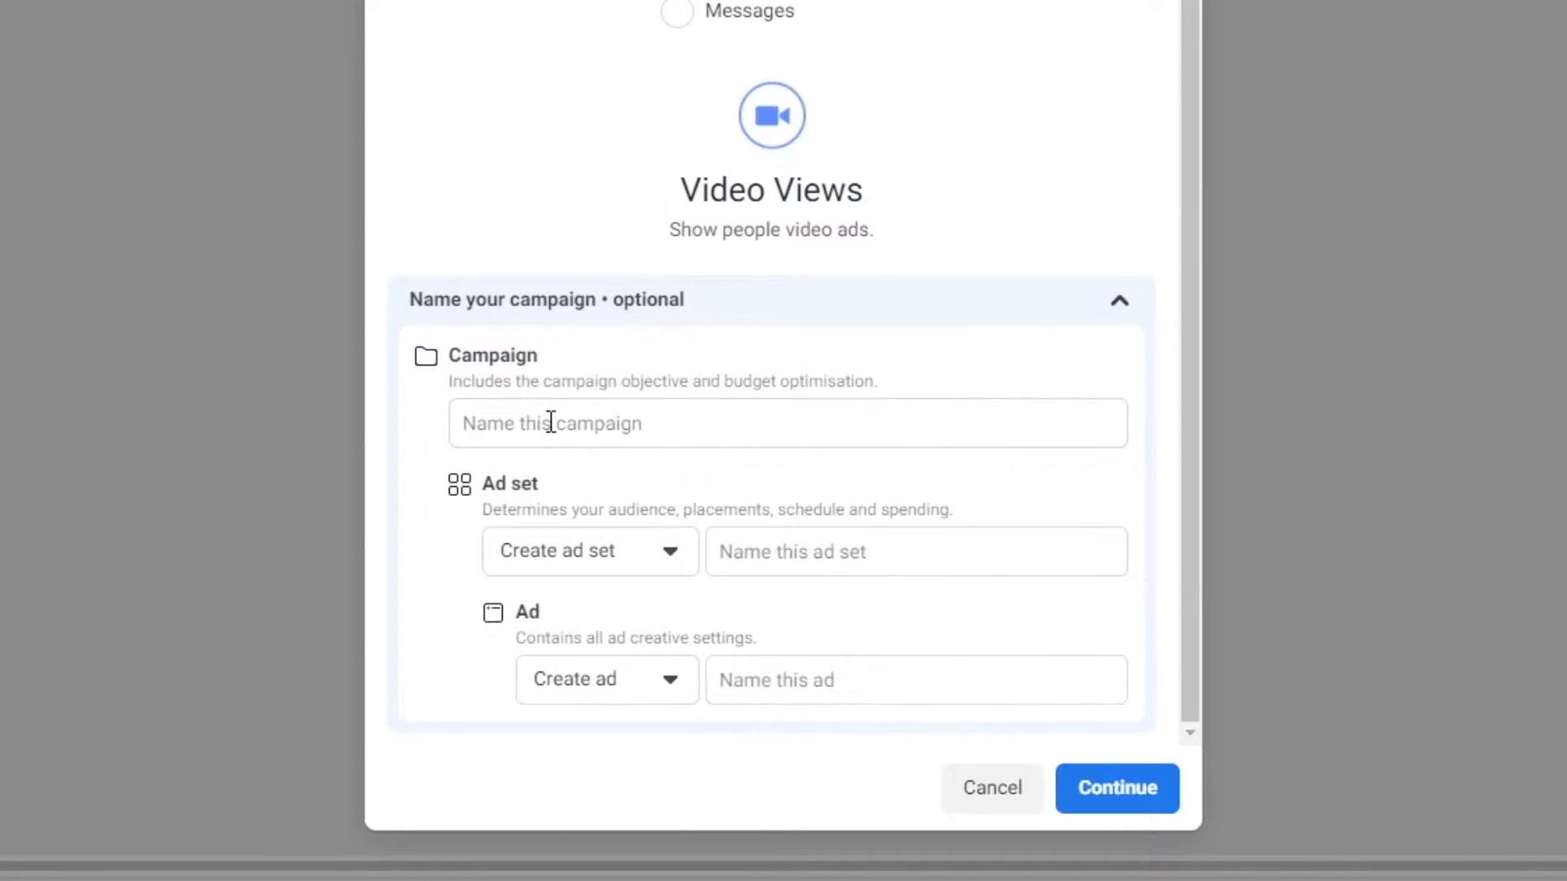
{"action": "left_click", "coordinate": [671, 559]}
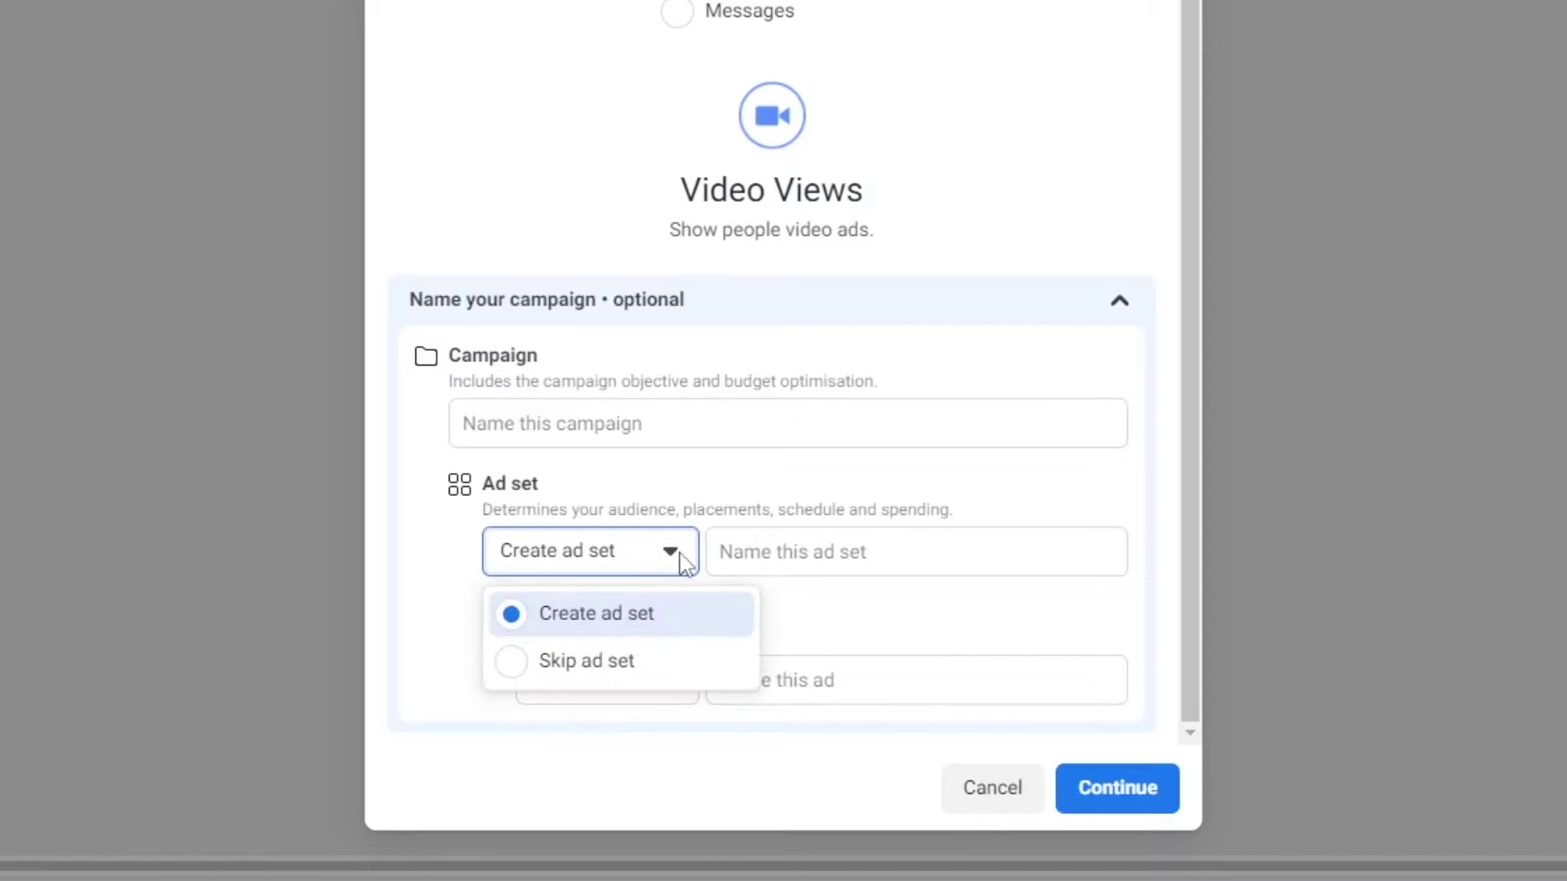
{"action": "left_click", "coordinate": [671, 558]}
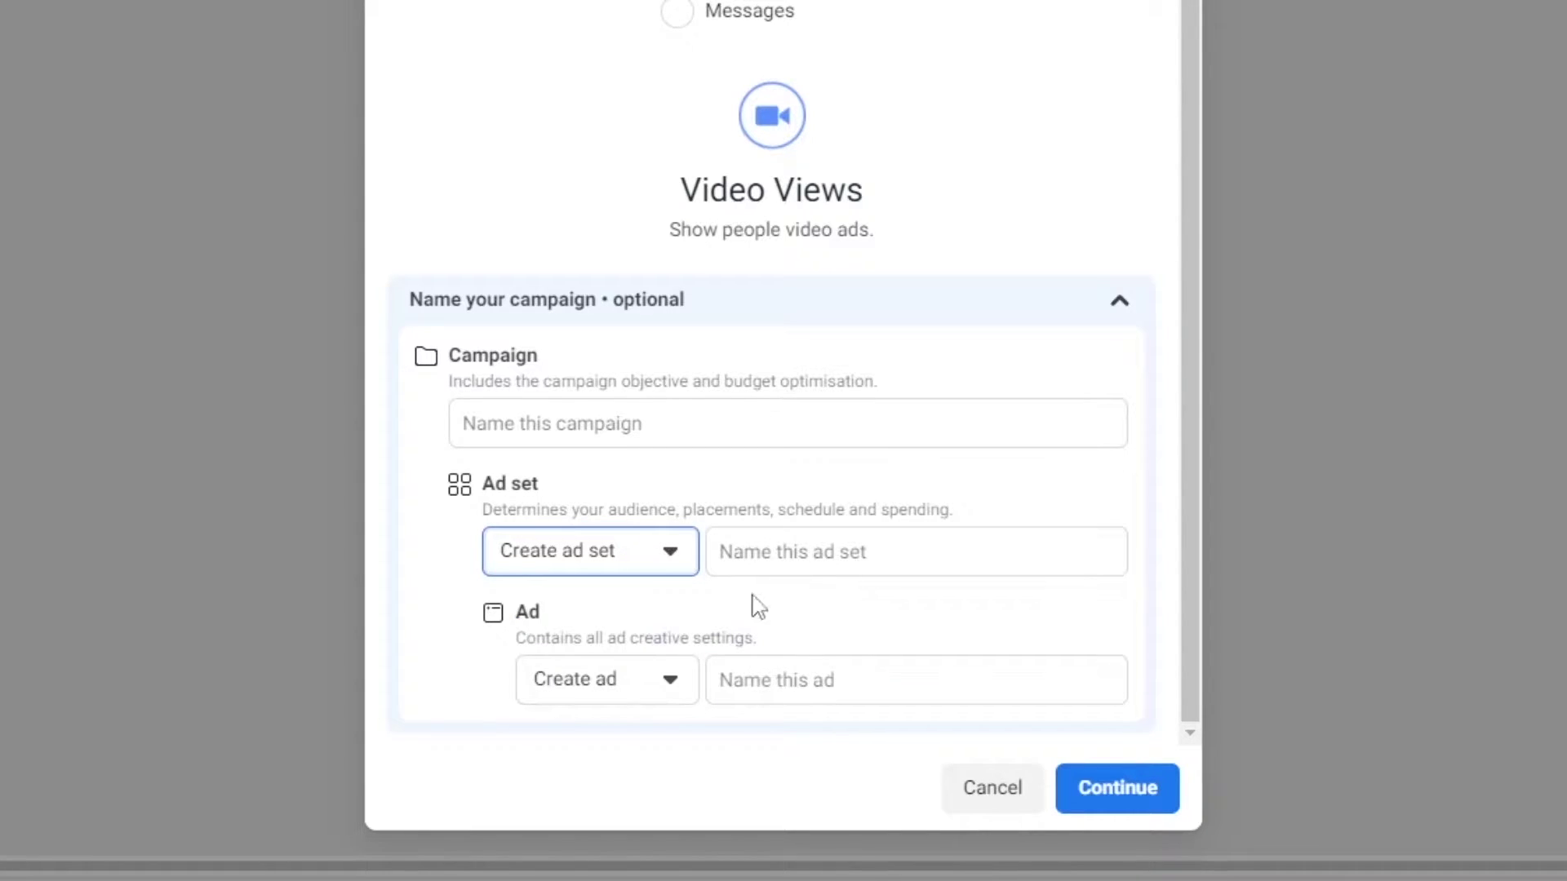
{"action": "left_click", "coordinate": [668, 685]}
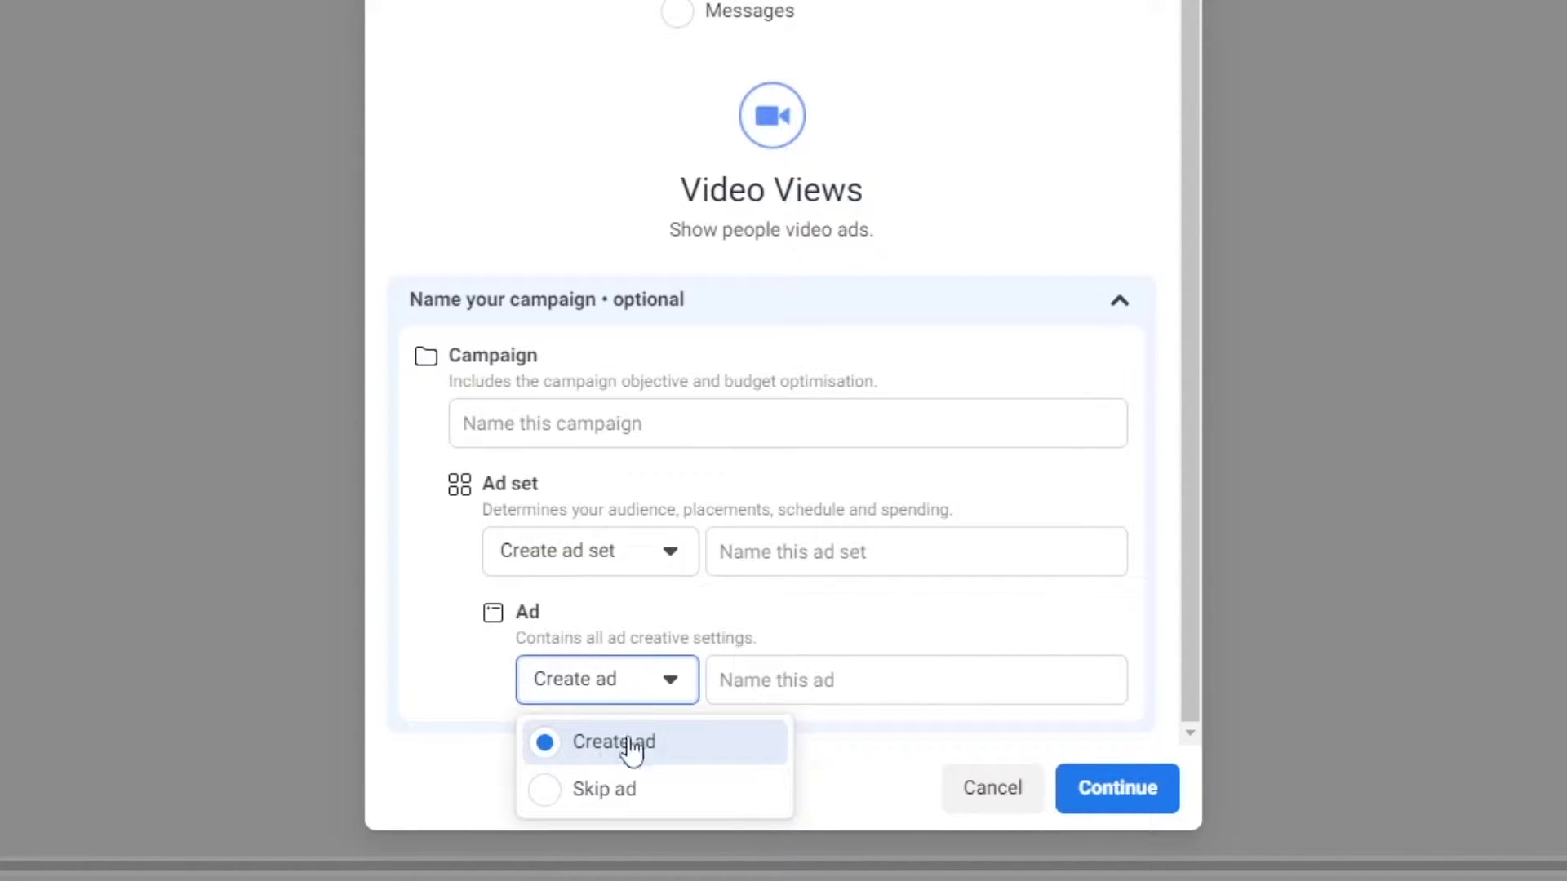
{"action": "left_click", "coordinate": [860, 631]}
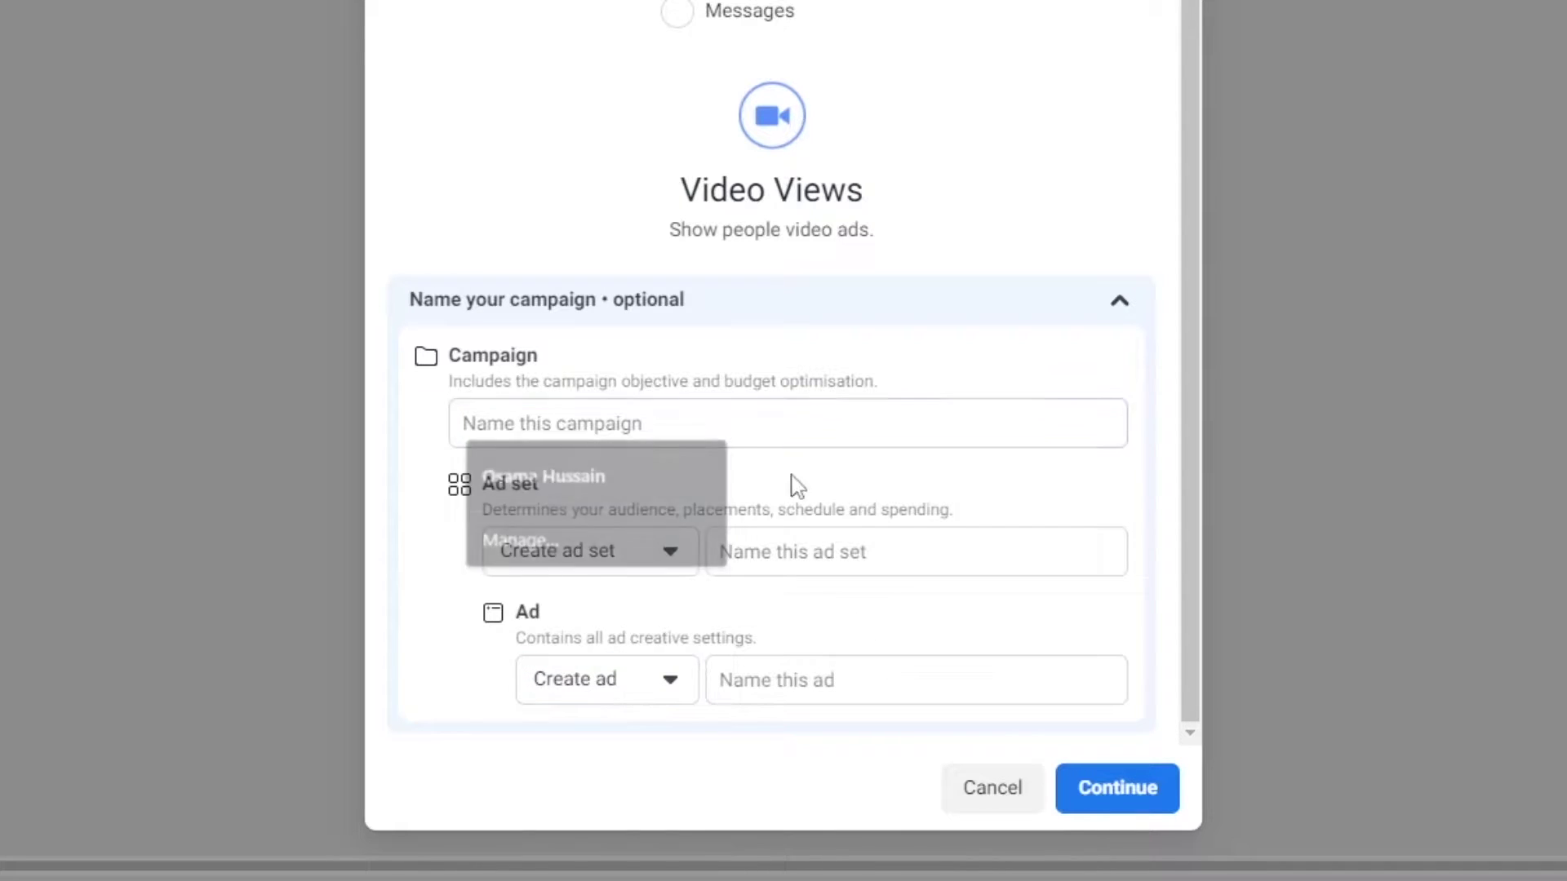
{"action": "left_click", "coordinate": [626, 424]}
{"action": "type", "text": "Test Campaign"}
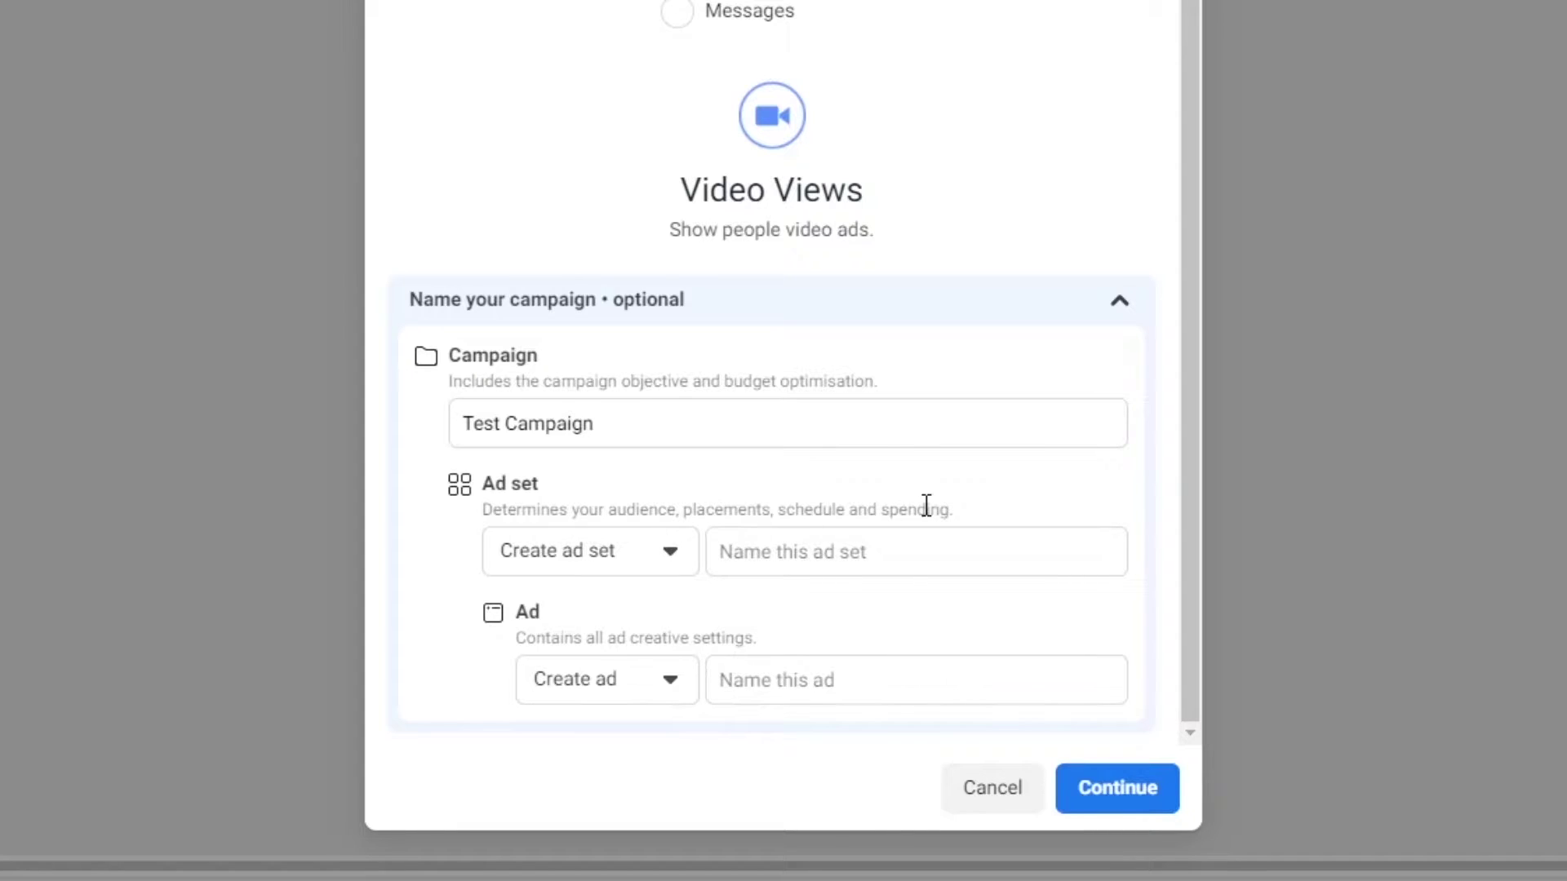
Step: Switch the ad set and ad choices to skip and back, leaving both as create new
{"action": "left_click", "coordinate": [543, 545]}
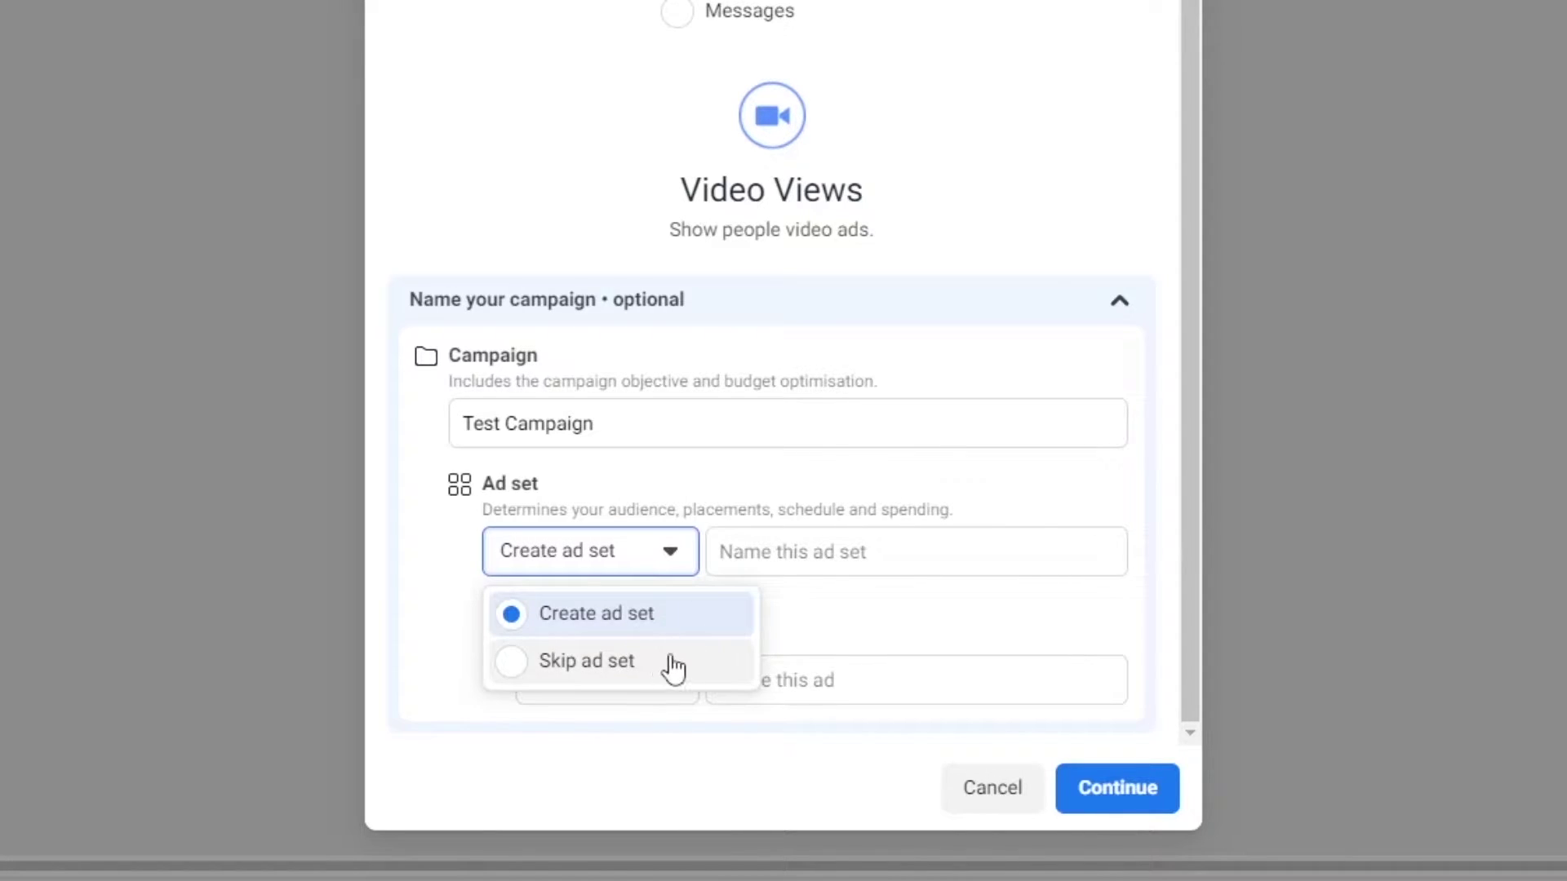
{"action": "left_click", "coordinate": [602, 674]}
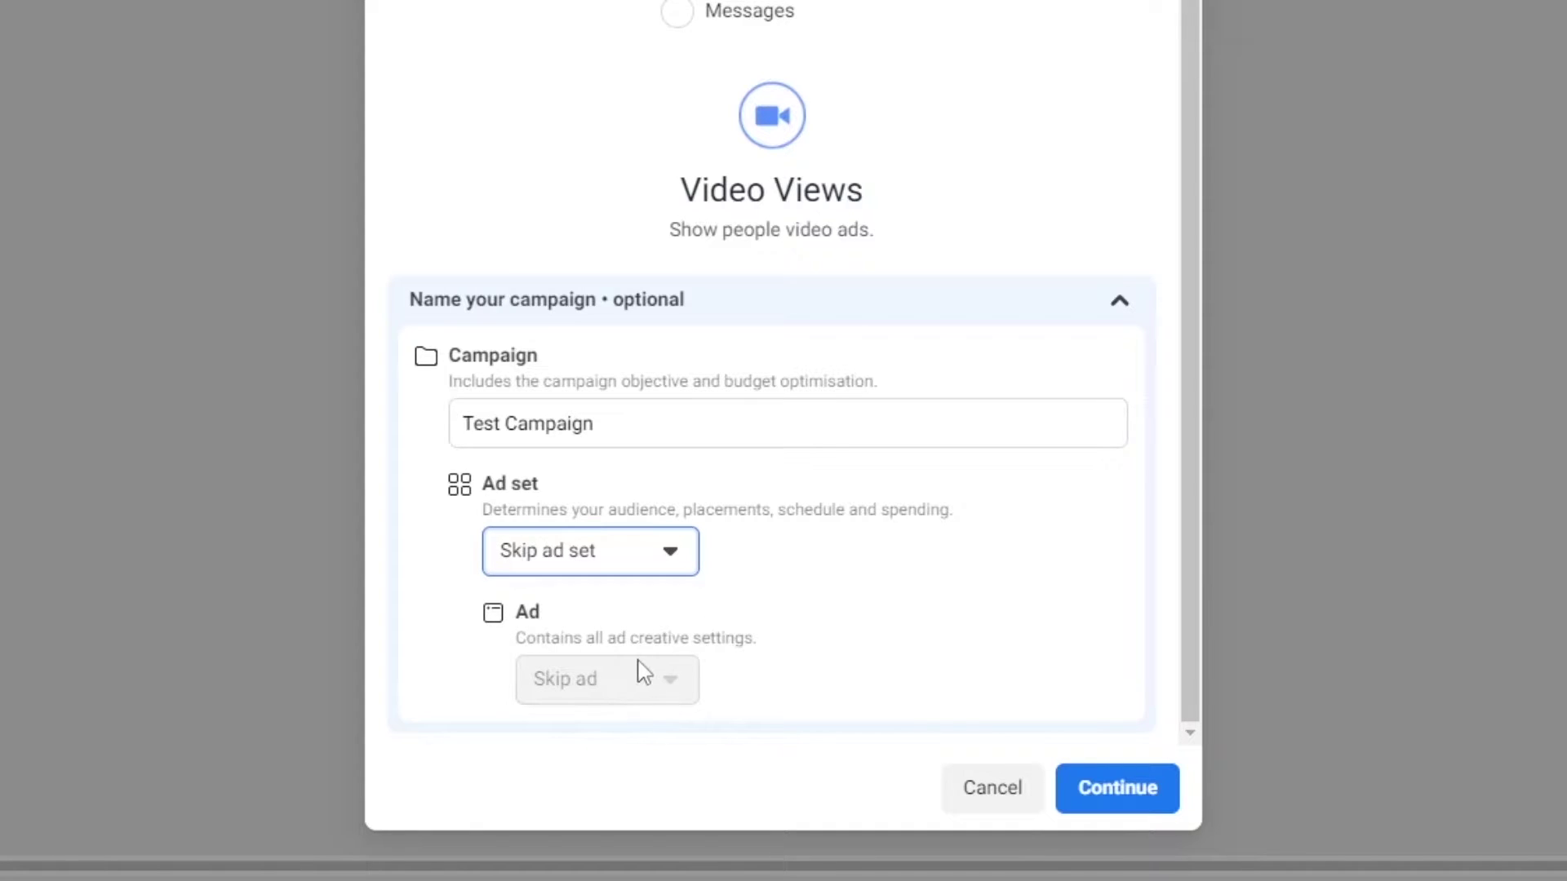
{"action": "left_click", "coordinate": [494, 614]}
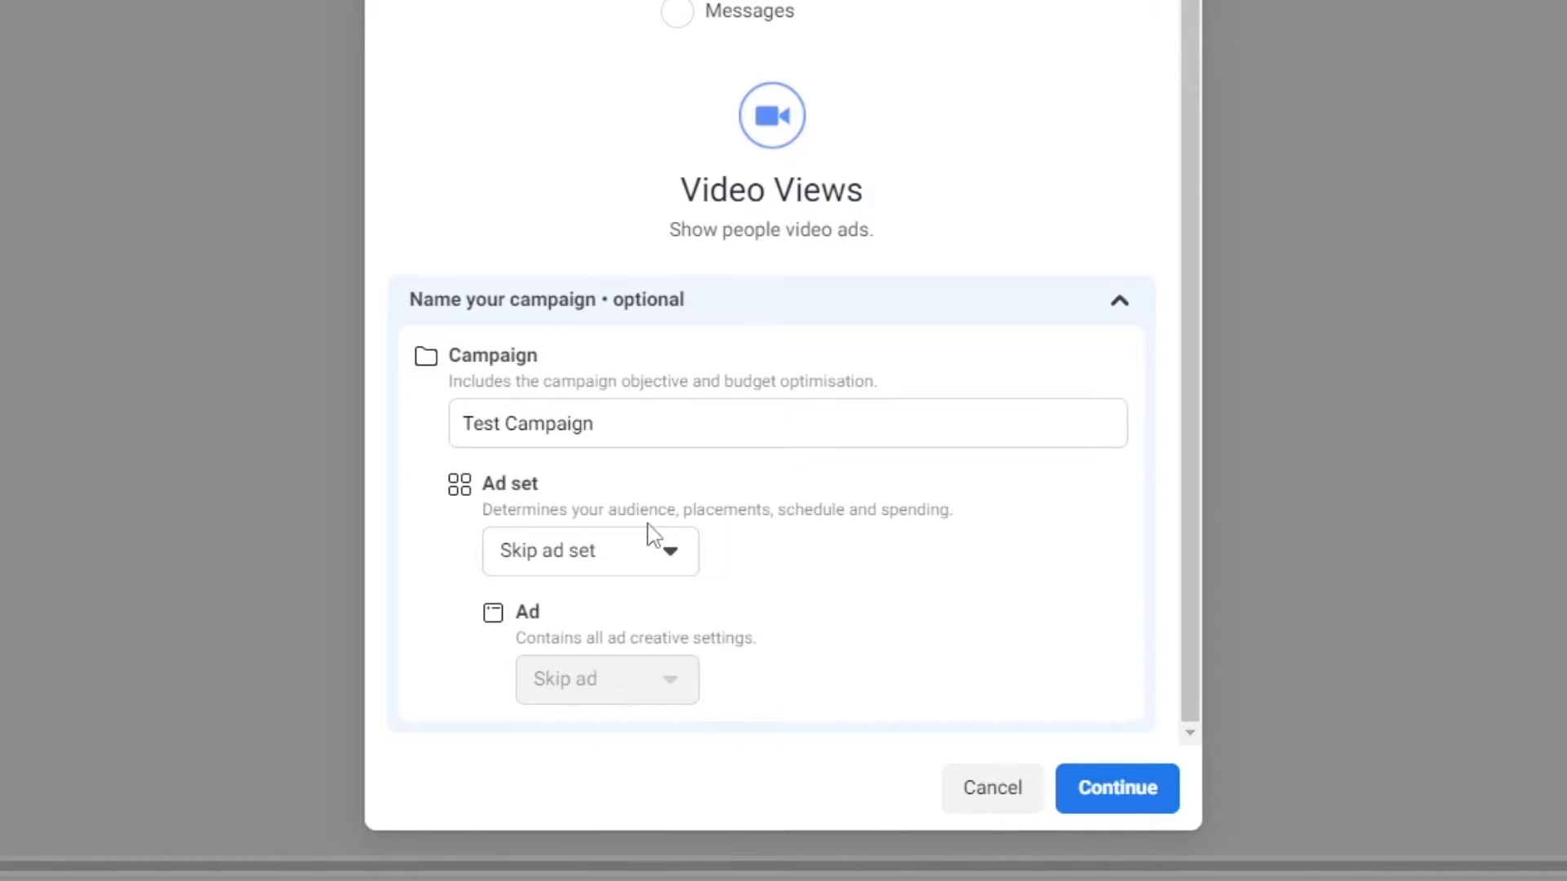
{"action": "left_click", "coordinate": [640, 555]}
{"action": "left_click", "coordinate": [608, 607]}
{"action": "left_click", "coordinate": [624, 677]}
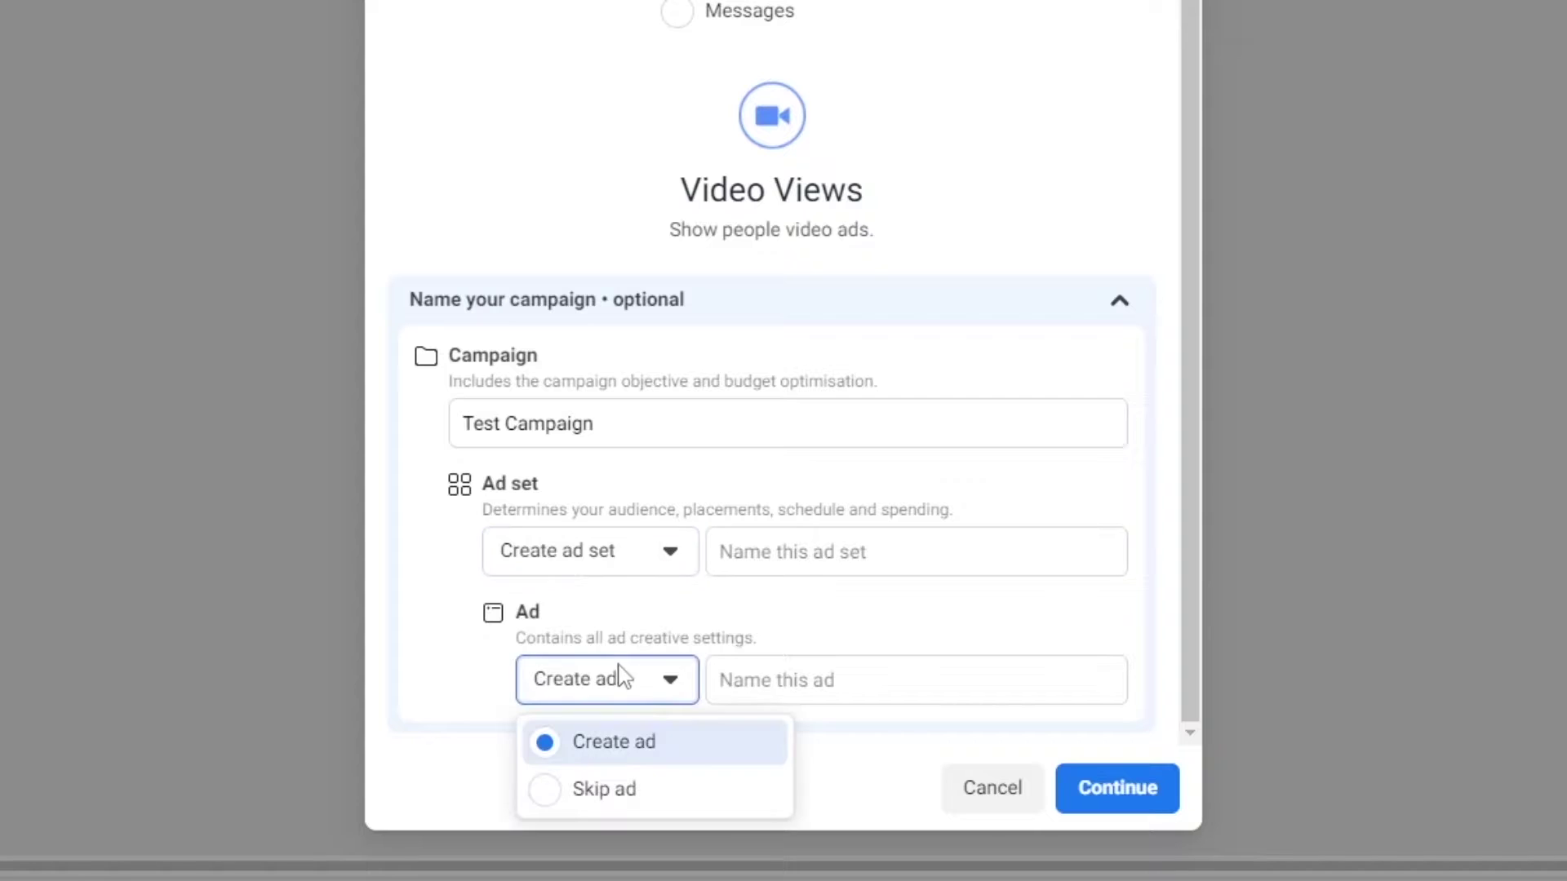
{"action": "left_click", "coordinate": [613, 790]}
{"action": "left_click", "coordinate": [582, 692]}
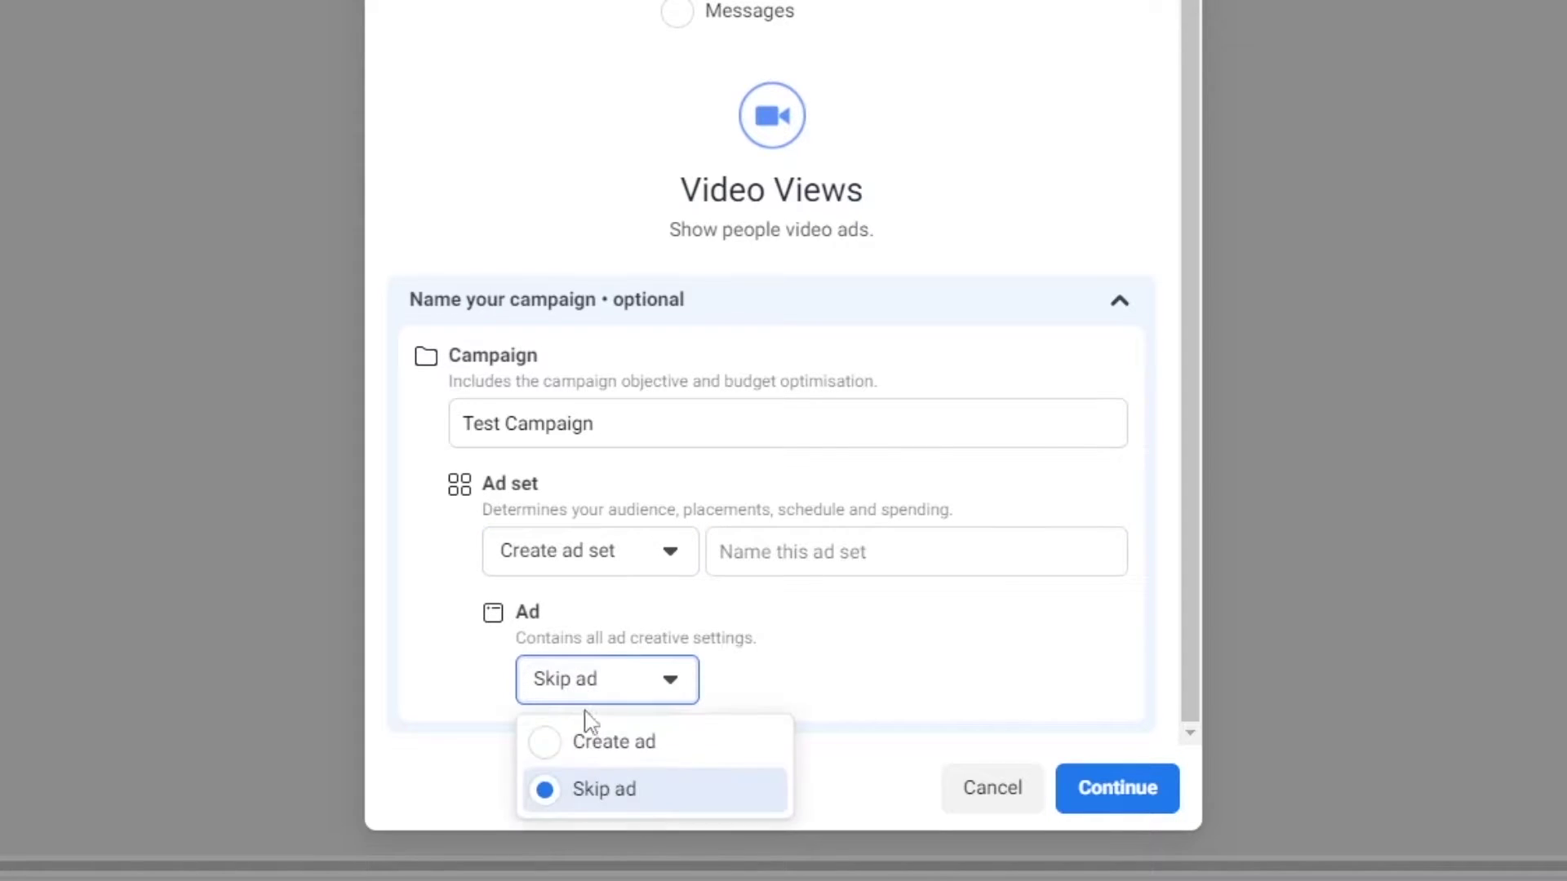
{"action": "left_click", "coordinate": [596, 742]}
Step: Name the ad set 'Test set' and the ad 'Test ad', then create the campaign
{"action": "left_click", "coordinate": [866, 547]}
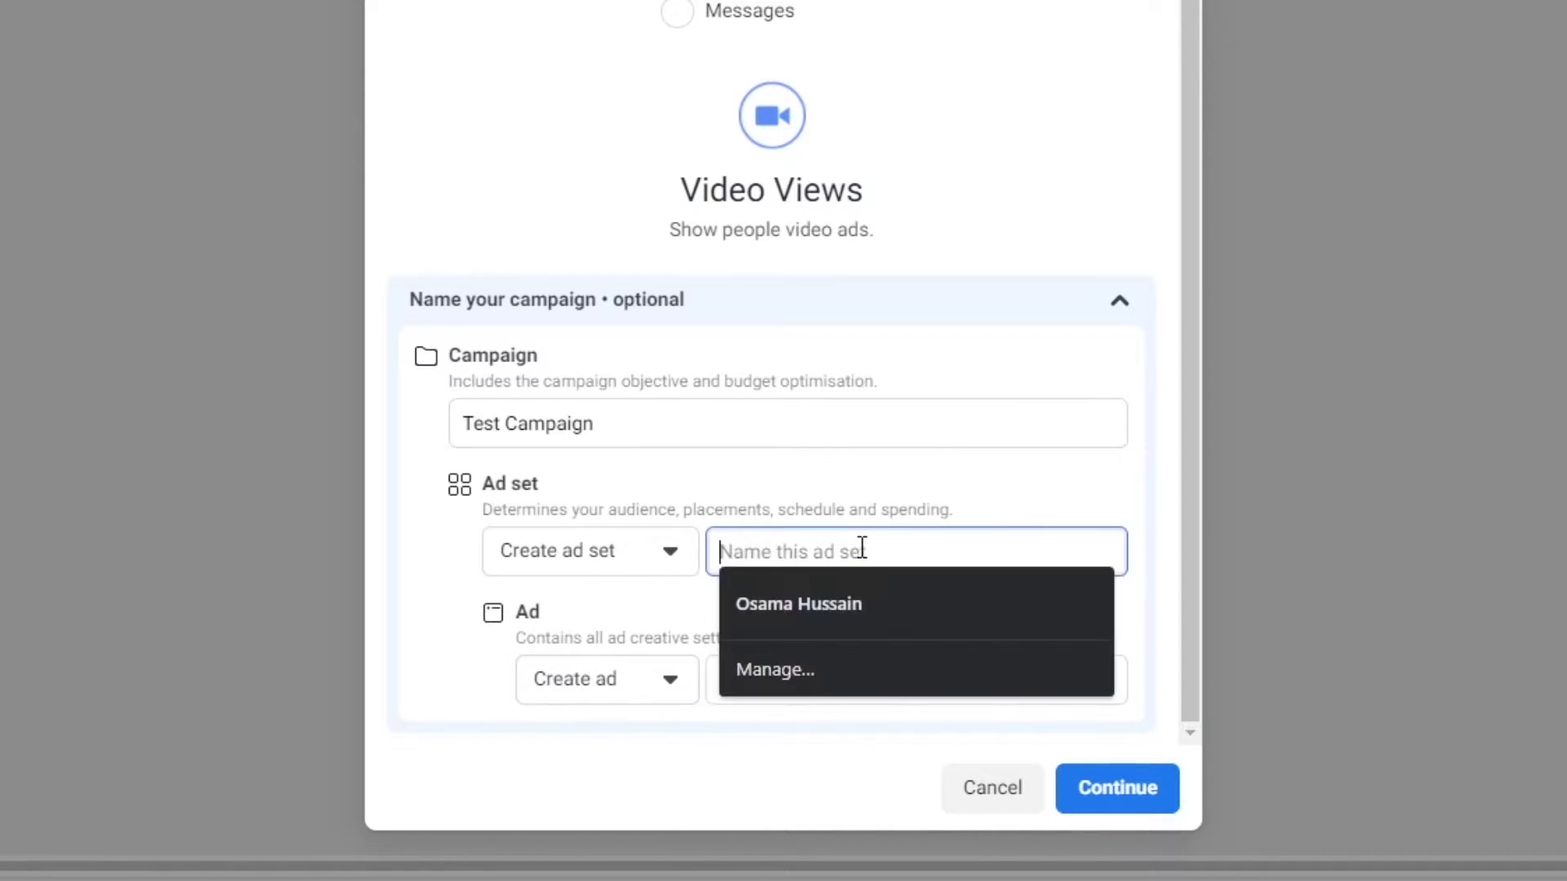
{"action": "left_click", "coordinate": [645, 526]}
{"action": "left_click", "coordinate": [726, 553]}
{"action": "type", "text": "Test set"}
{"action": "left_click", "coordinate": [803, 605]}
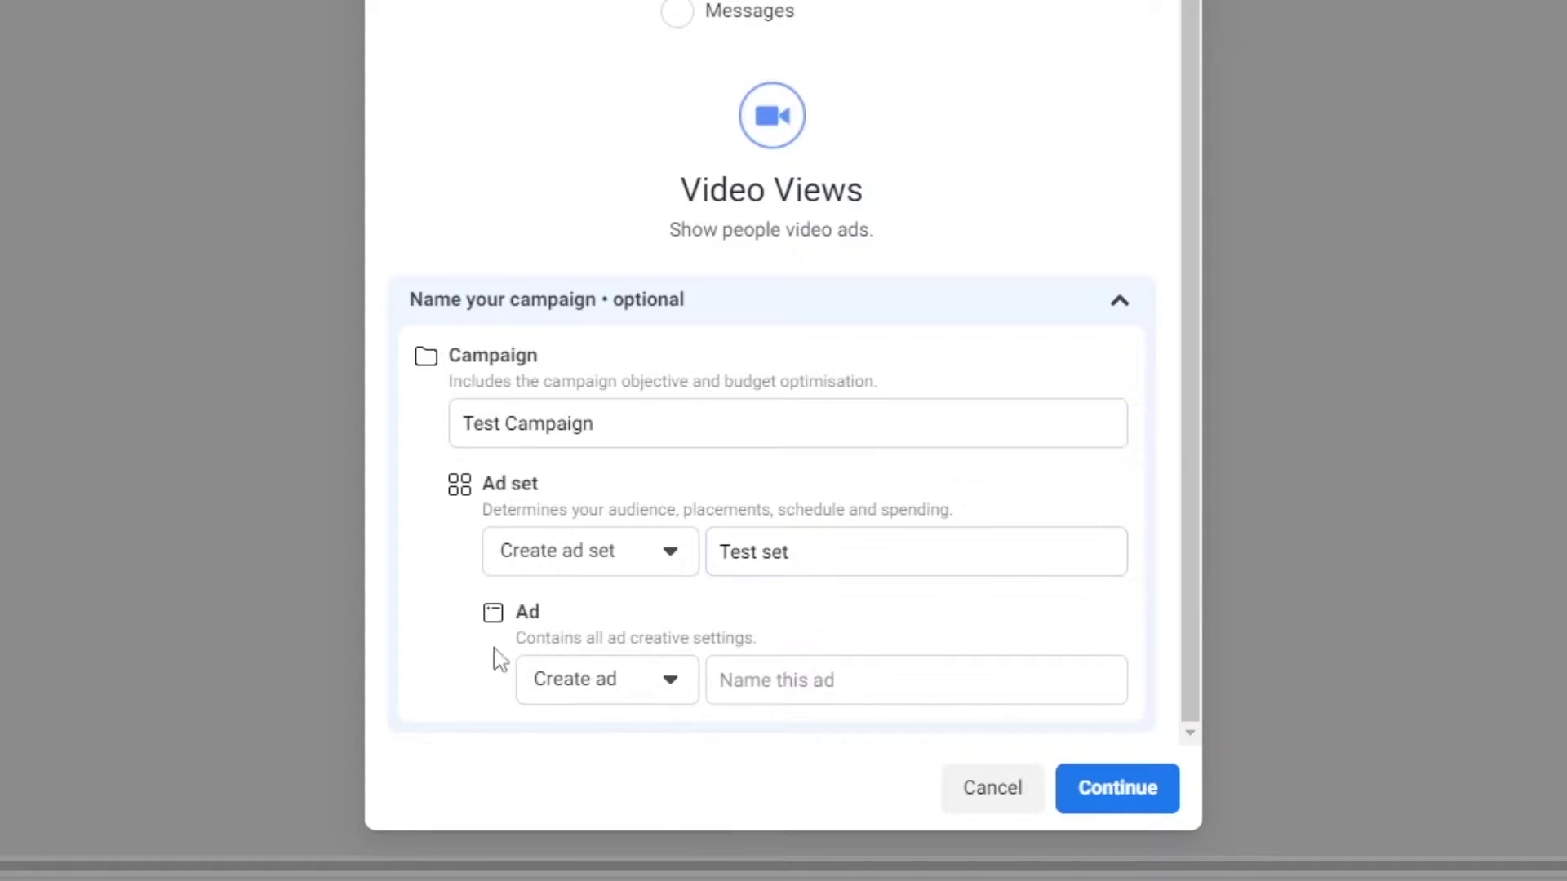
{"action": "left_click", "coordinate": [824, 665]}
{"action": "type", "text": "Test ad"}
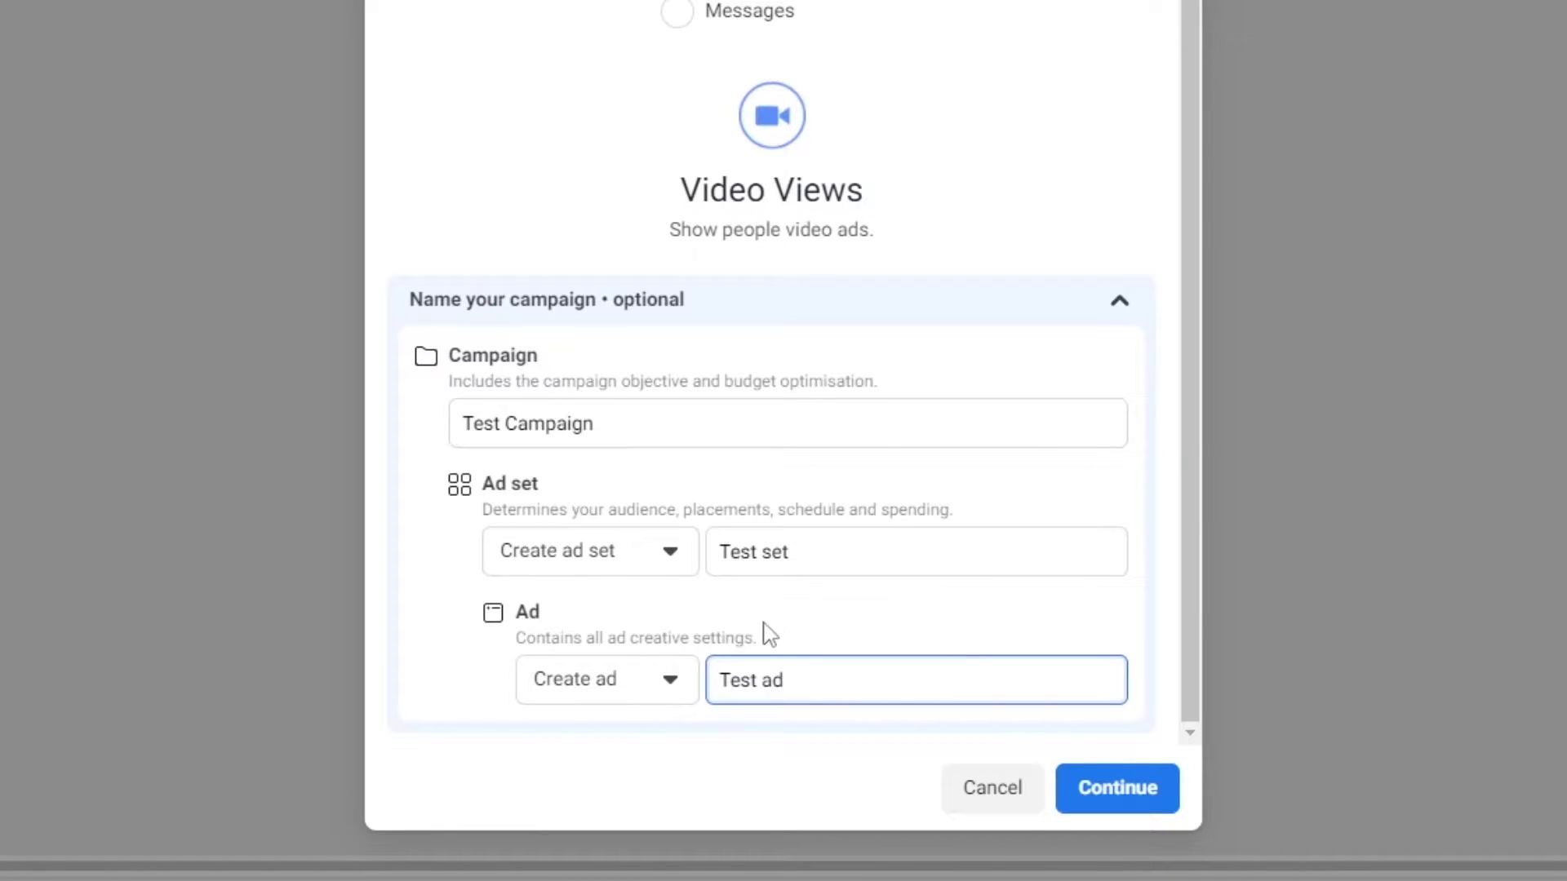
{"action": "left_click", "coordinate": [1119, 802]}
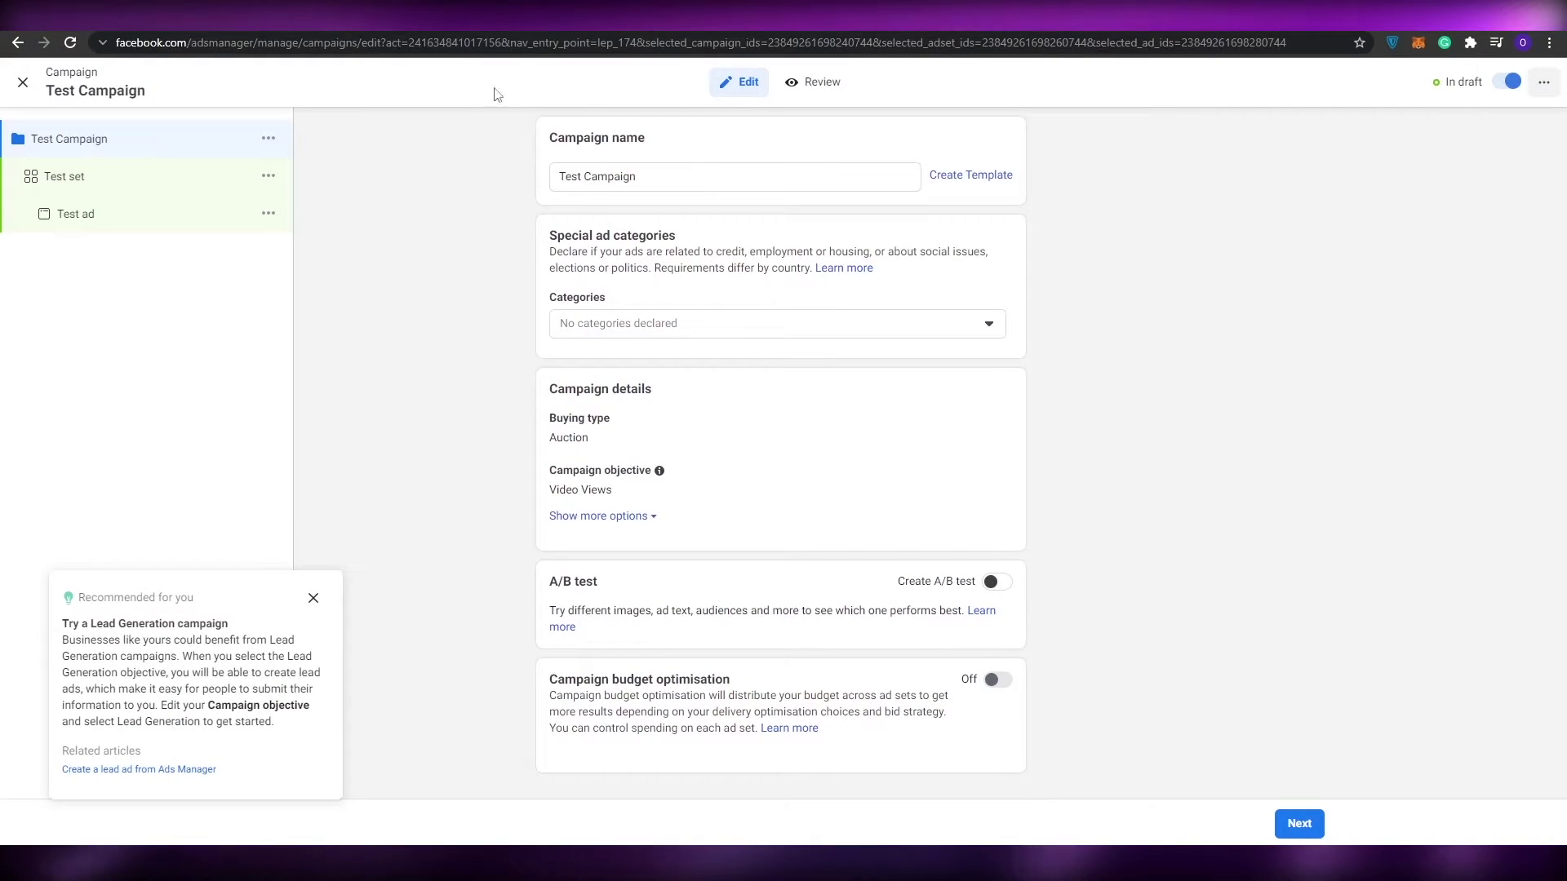
Step: Close the Lead Generation 'Recommended for you' popup in the campaign editor
{"action": "left_click", "coordinate": [314, 598]}
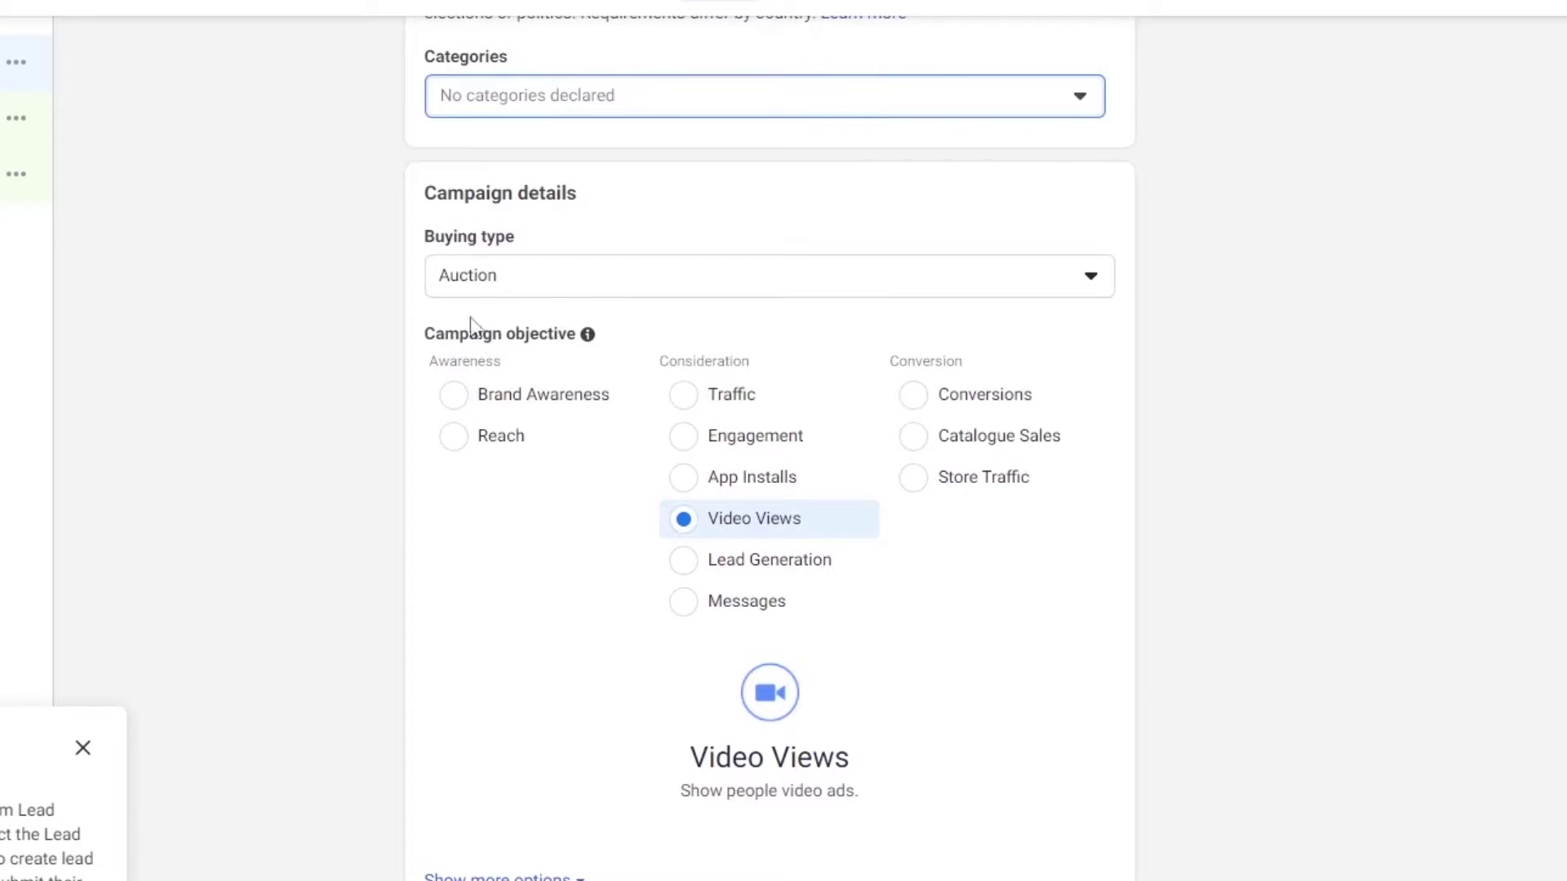
Step: Keep Auction as the buying type and leave the extra campaign options hidden
{"action": "left_click", "coordinate": [895, 290]}
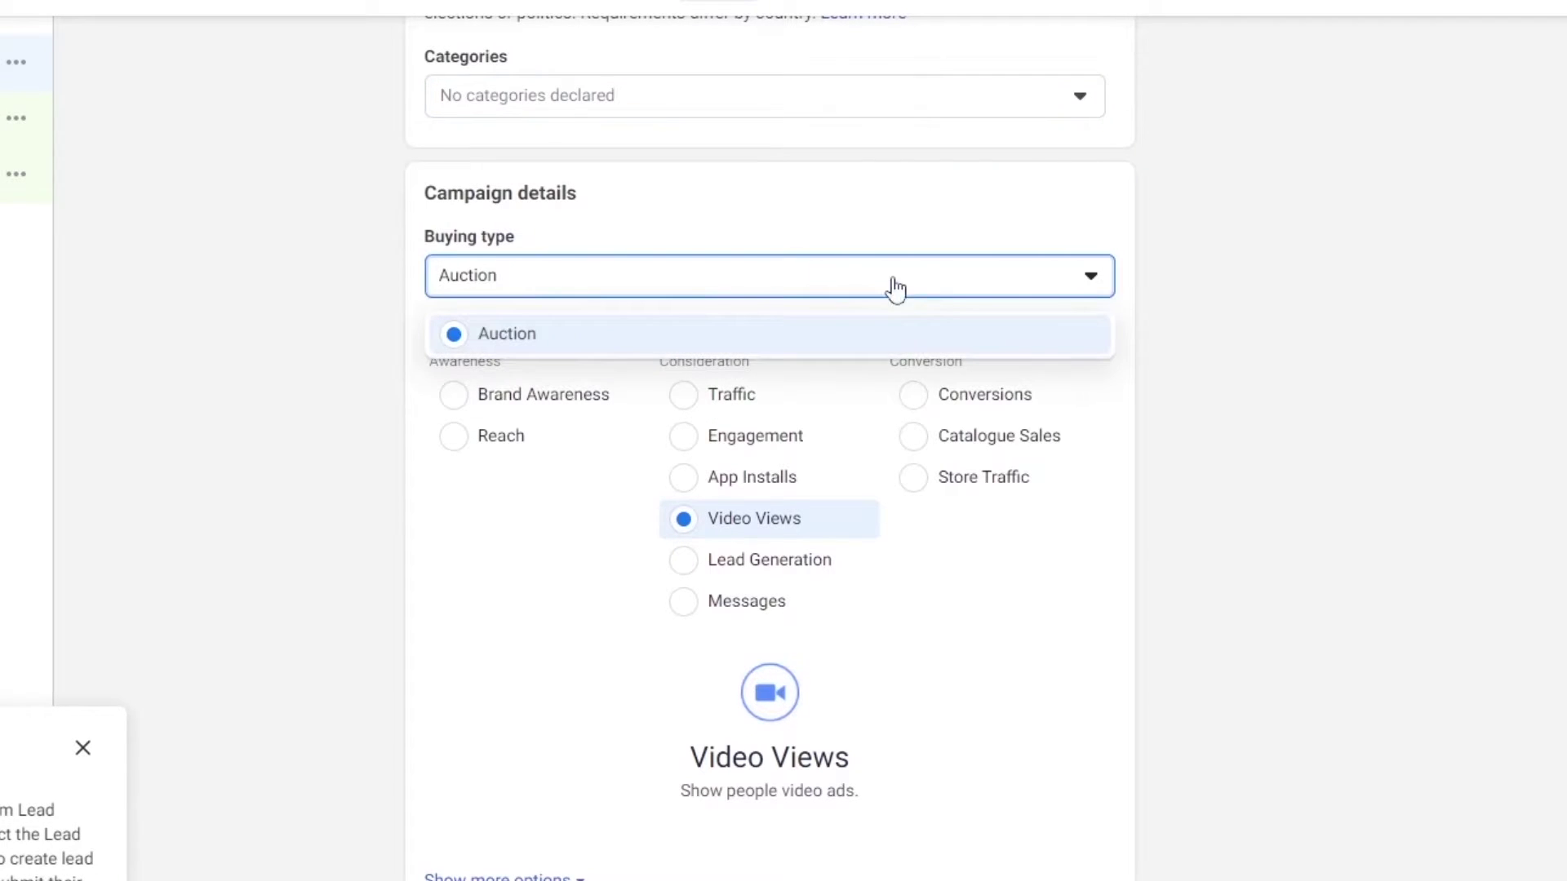
{"action": "left_click", "coordinate": [669, 269]}
{"action": "scroll", "coordinate": [773, 360], "scroll_direction": "down", "scroll_amount": 3}
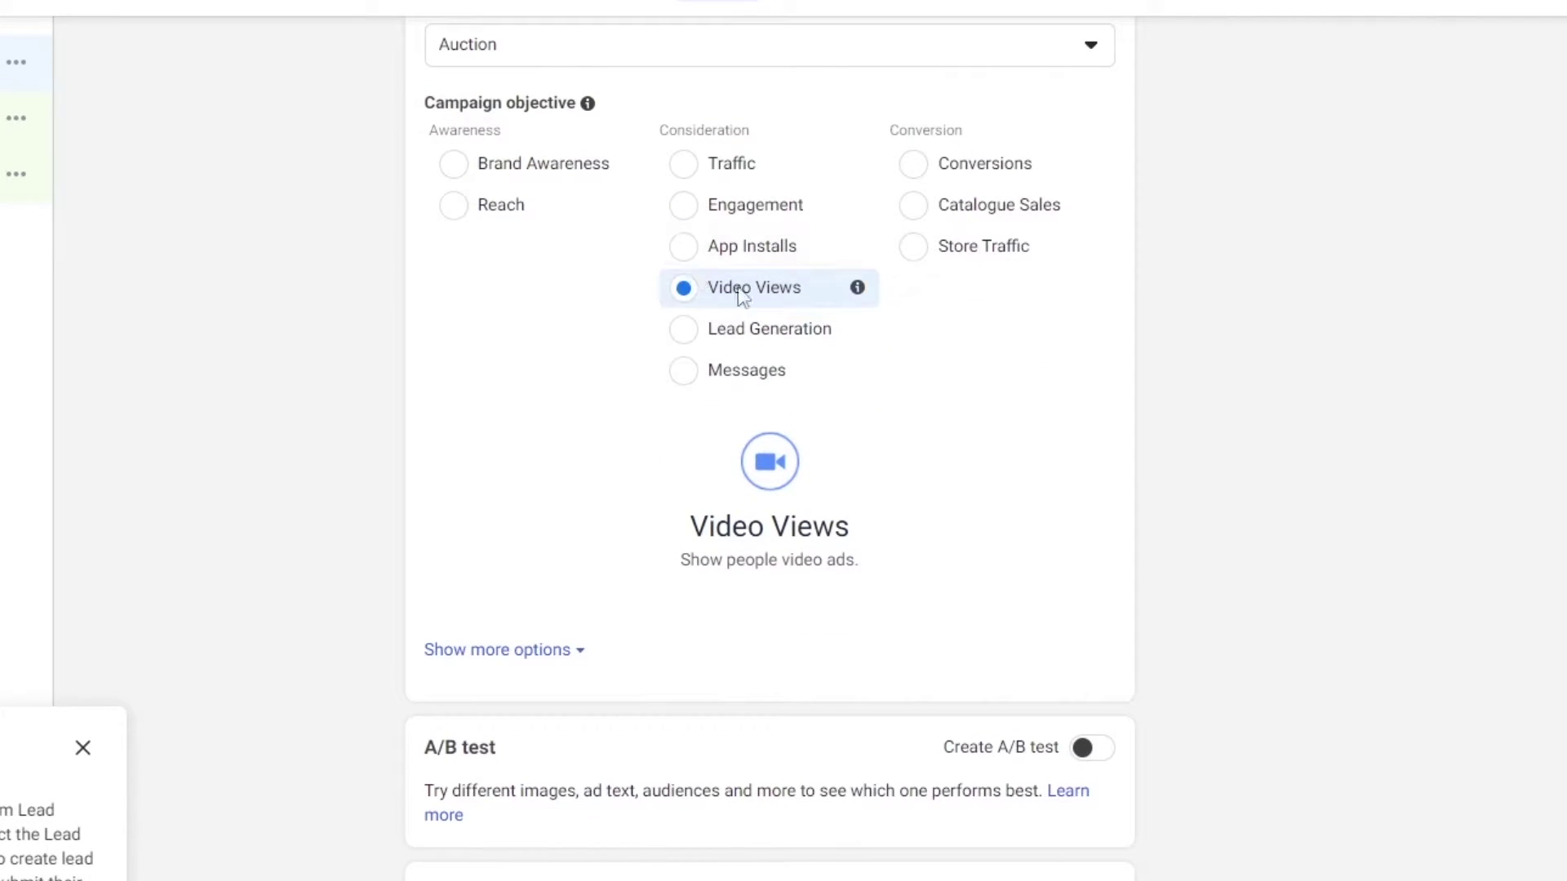
{"action": "left_click", "coordinate": [521, 652]}
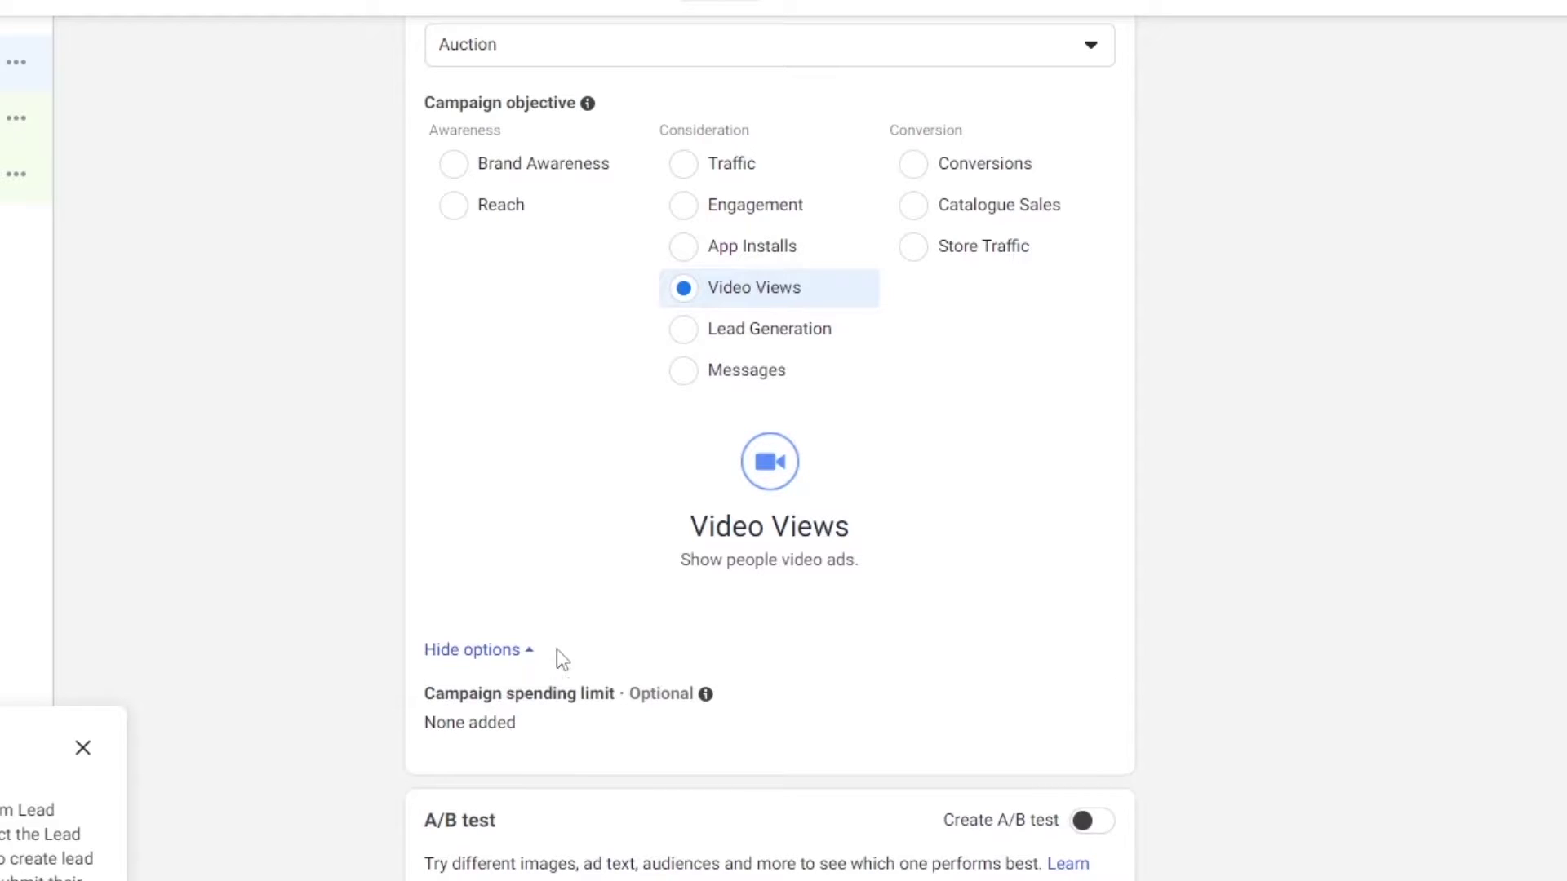
{"action": "left_click", "coordinate": [493, 652]}
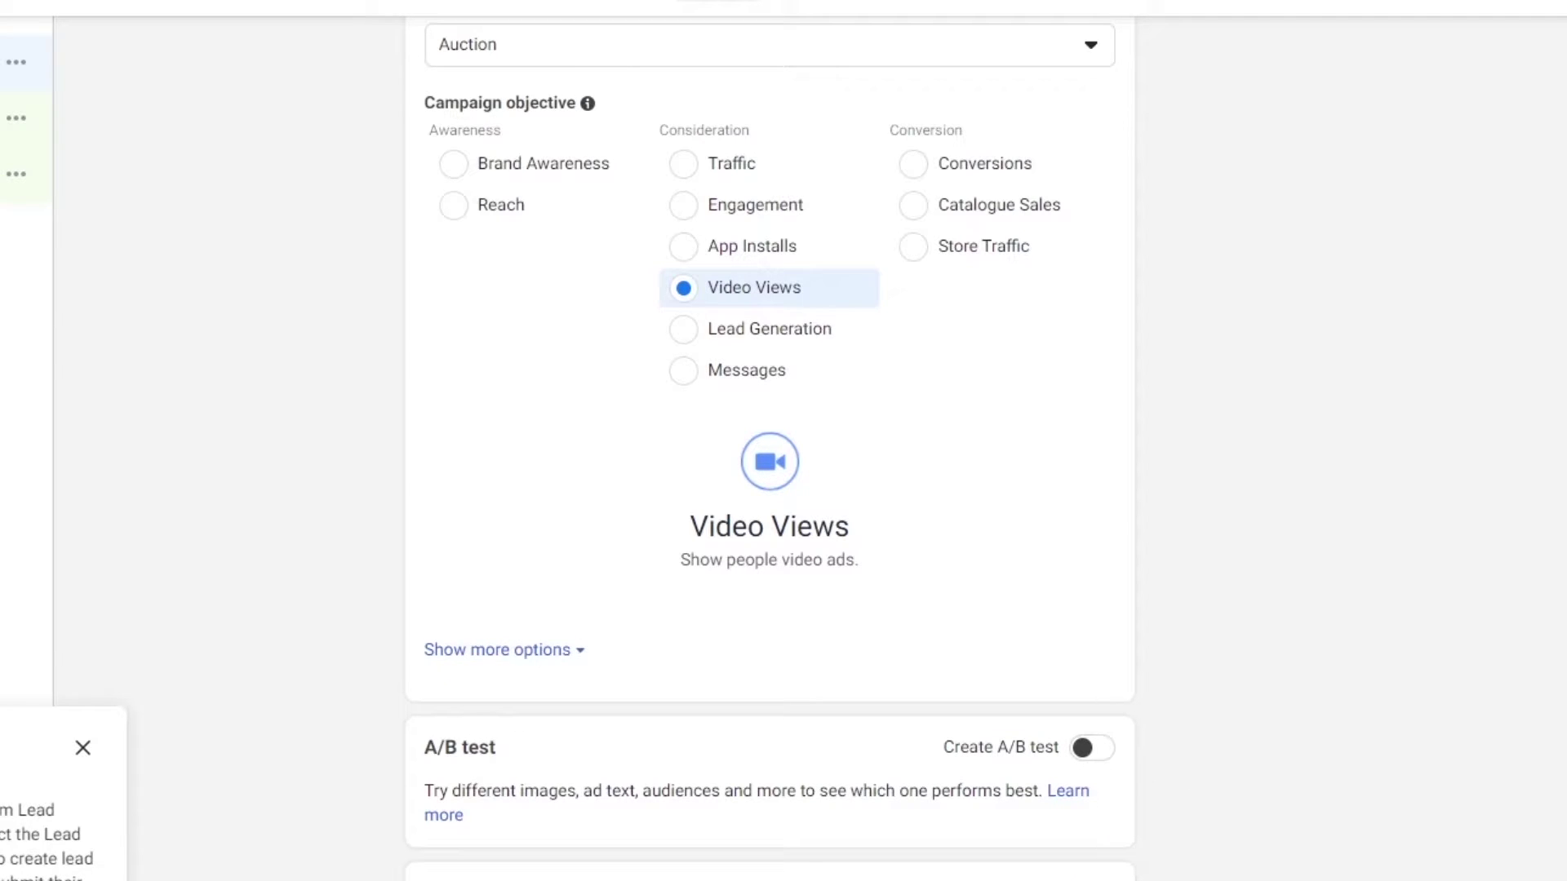
{"action": "scroll", "coordinate": [769, 449], "scroll_direction": "up", "scroll_amount": 5}
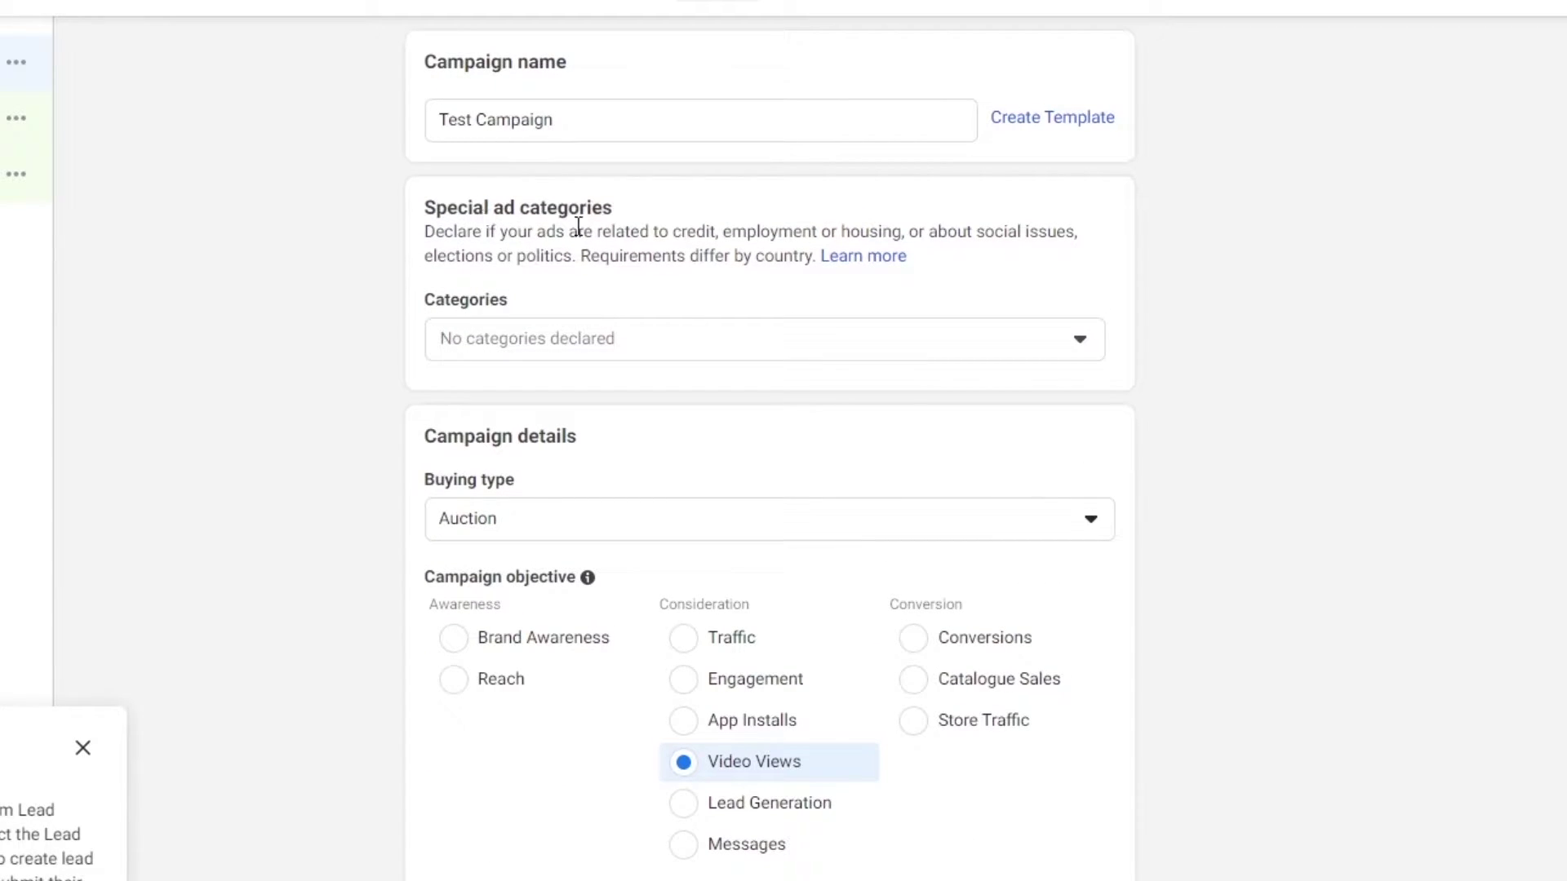
Step: Declare the campaign's special ad category as Credit
{"action": "left_click", "coordinate": [602, 342]}
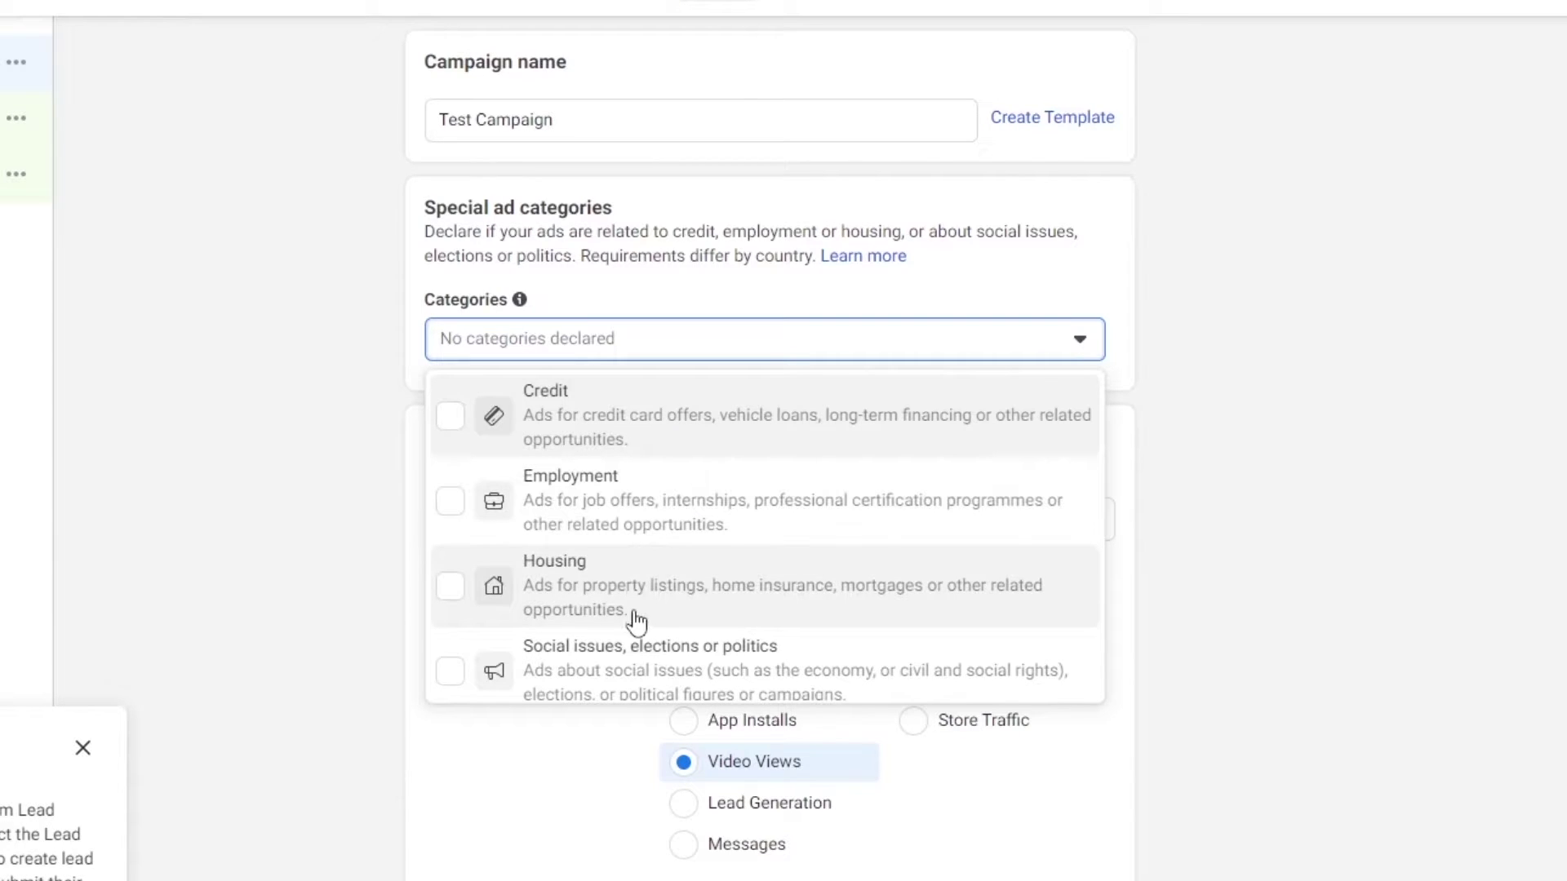
{"action": "scroll", "coordinate": [635, 633], "scroll_direction": "down", "scroll_amount": 1}
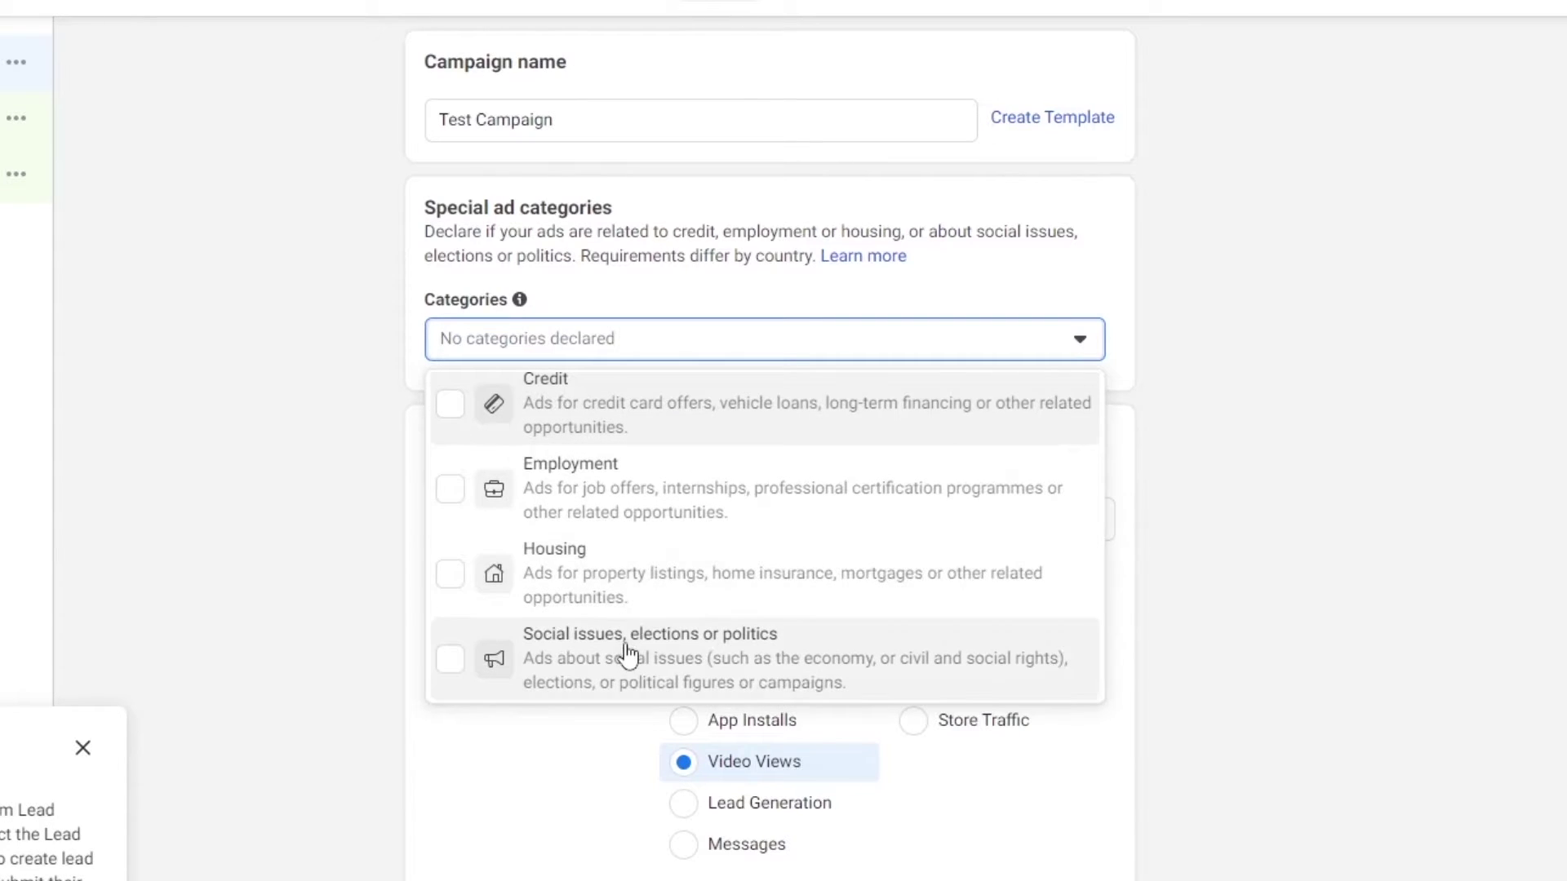
{"action": "left_click", "coordinate": [739, 441]}
{"action": "left_click", "coordinate": [586, 161]}
{"action": "scroll", "coordinate": [586, 162], "scroll_direction": "down", "scroll_amount": 2}
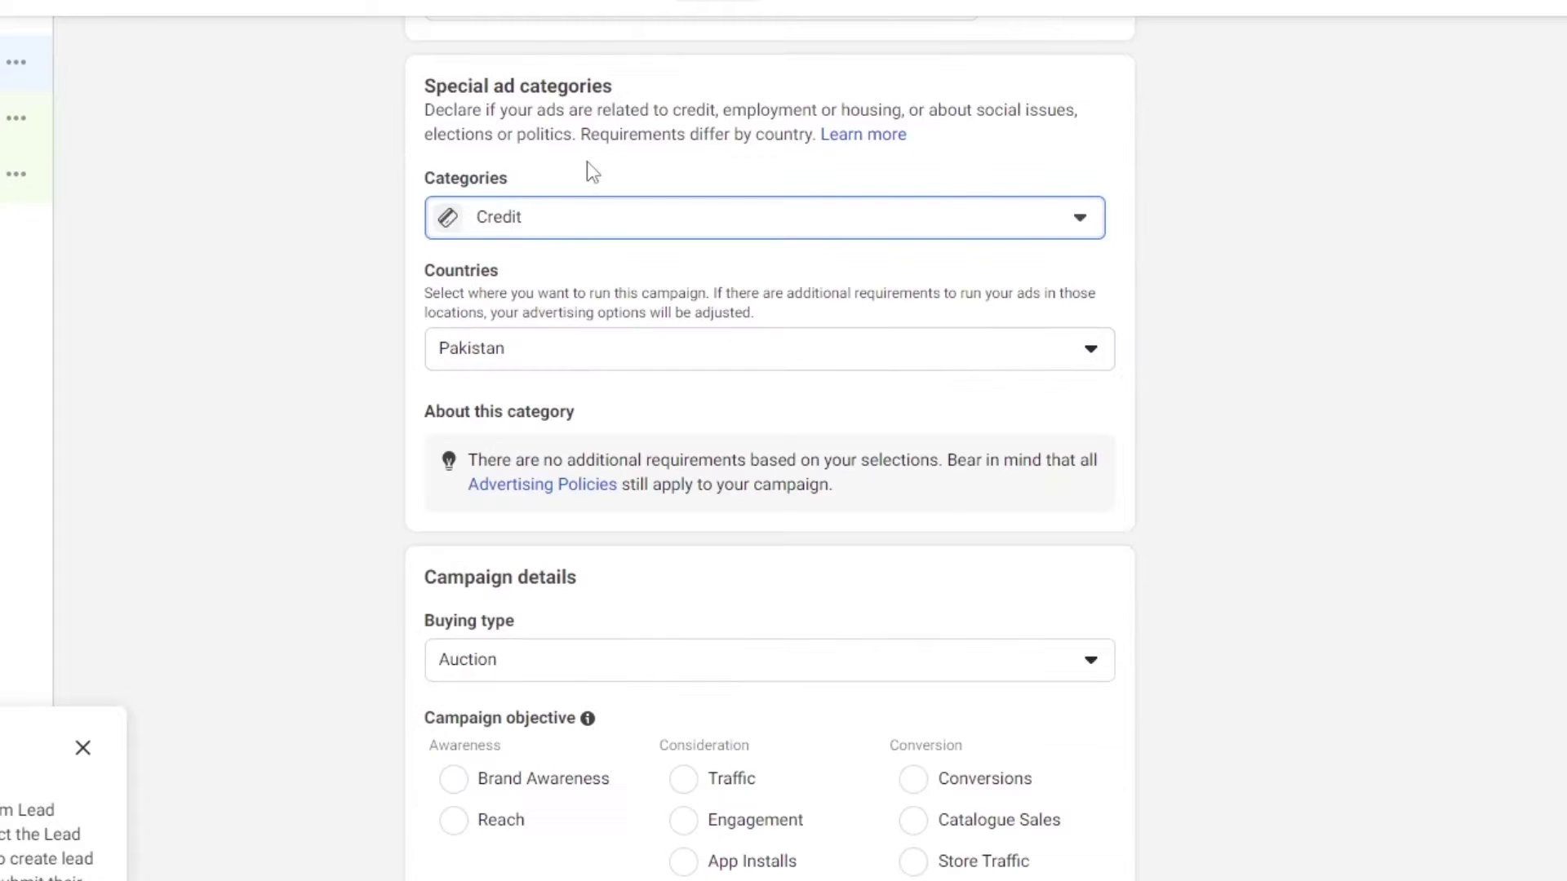
Step: Confirm Pakistan remains the campaign's selected country
{"action": "left_click", "coordinate": [601, 346]}
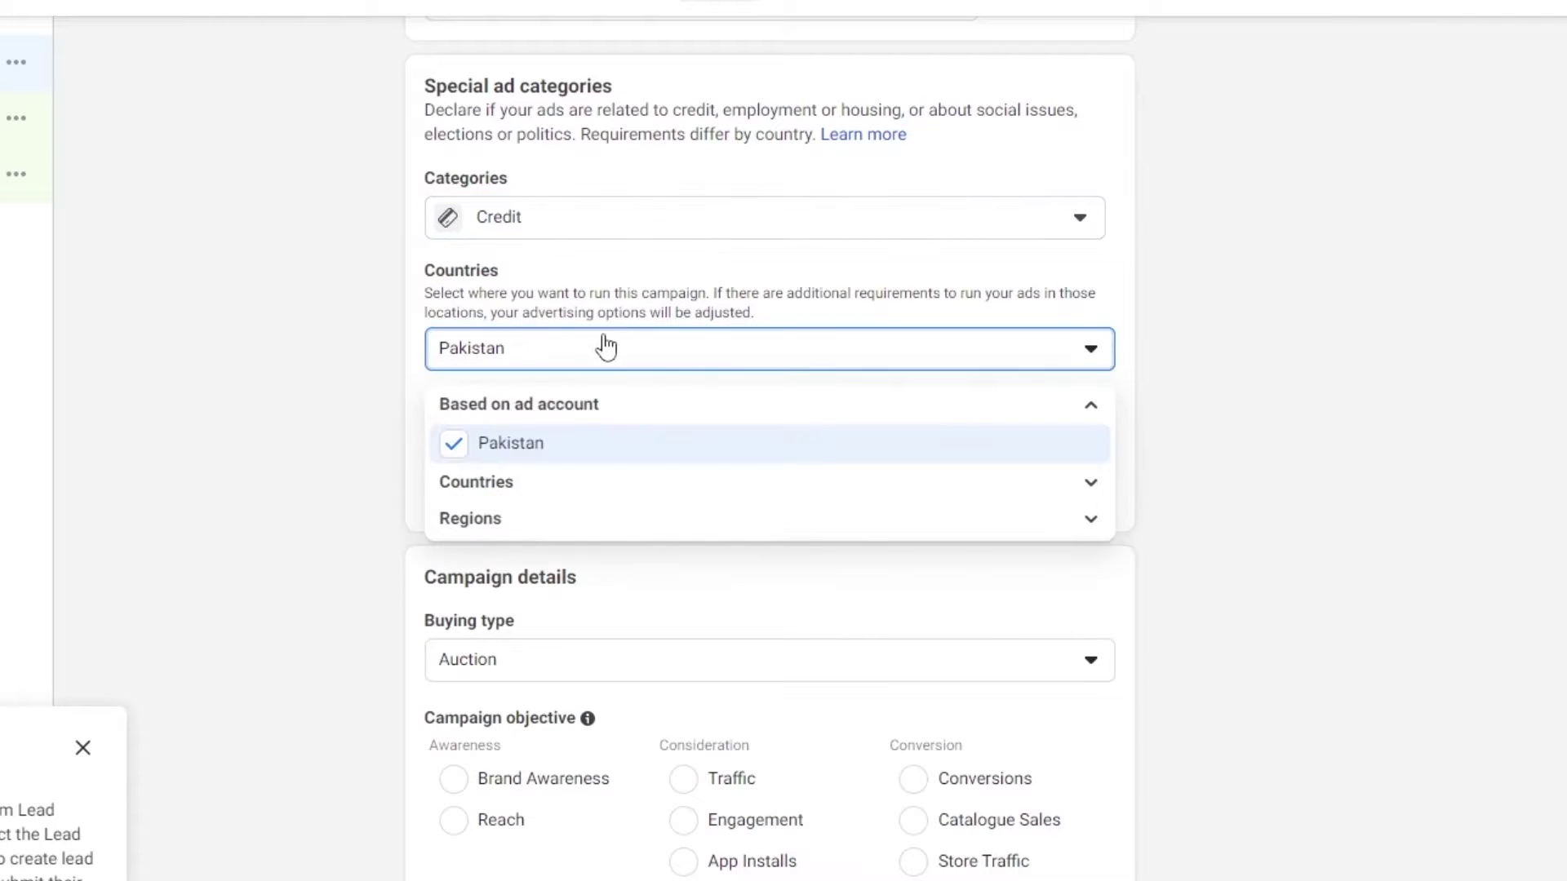
{"action": "left_click", "coordinate": [606, 347]}
{"action": "scroll", "coordinate": [605, 347], "scroll_direction": "down", "scroll_amount": 7}
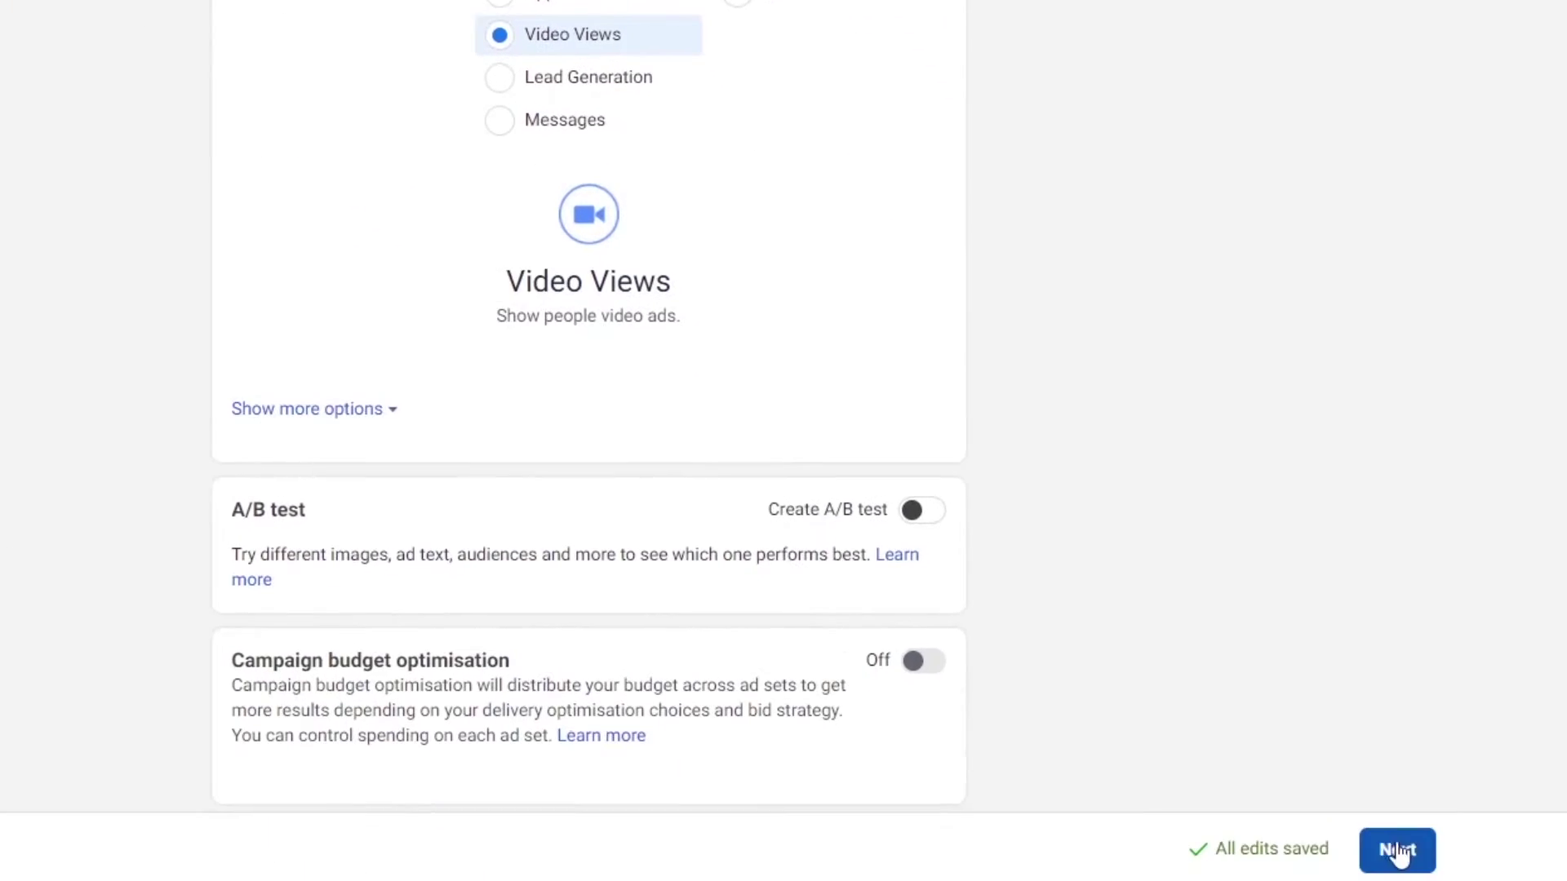
{"action": "scroll", "coordinate": [947, 699], "scroll_direction": "up", "scroll_amount": 6}
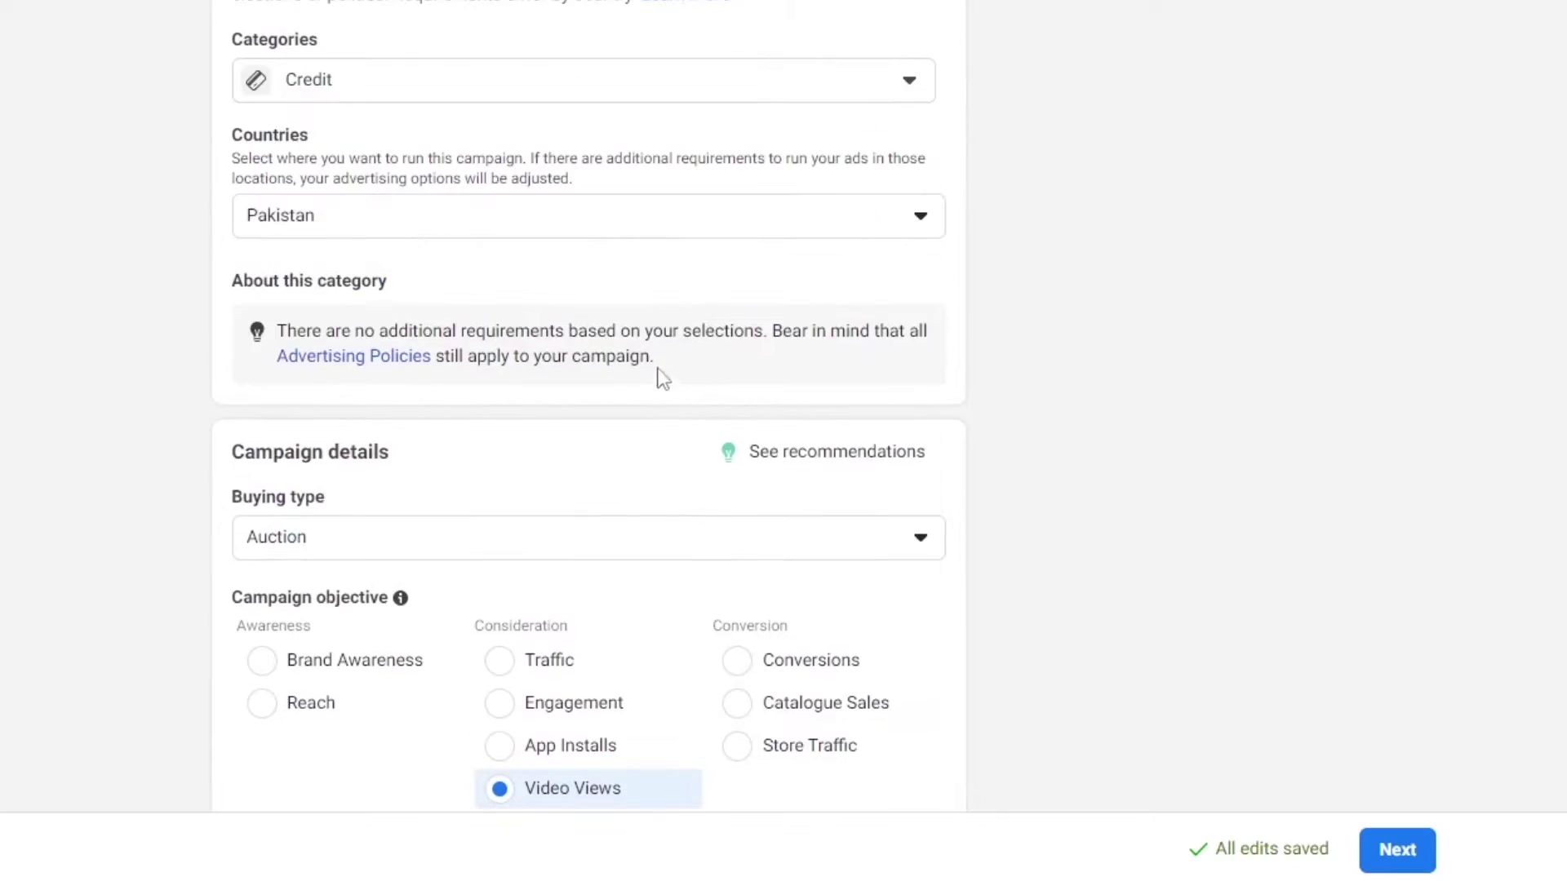
{"action": "scroll", "coordinate": [658, 374], "scroll_direction": "down", "scroll_amount": 9}
Step: Continue to the Test set ad set settings and review them
{"action": "left_click", "coordinate": [1397, 851]}
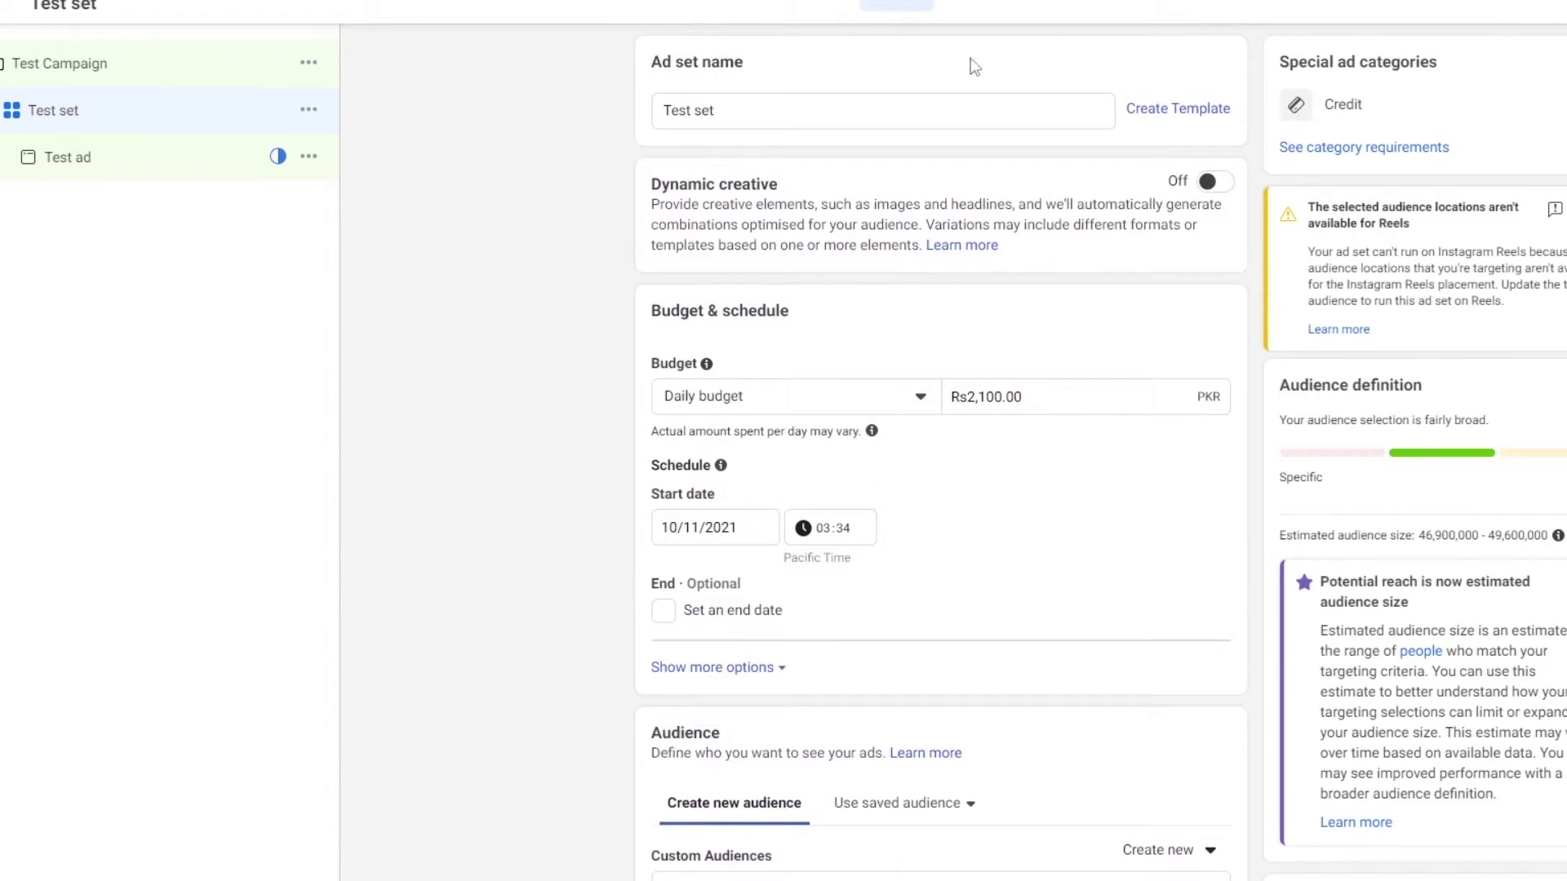
{"action": "scroll", "coordinate": [841, 110], "scroll_direction": "down", "scroll_amount": 1}
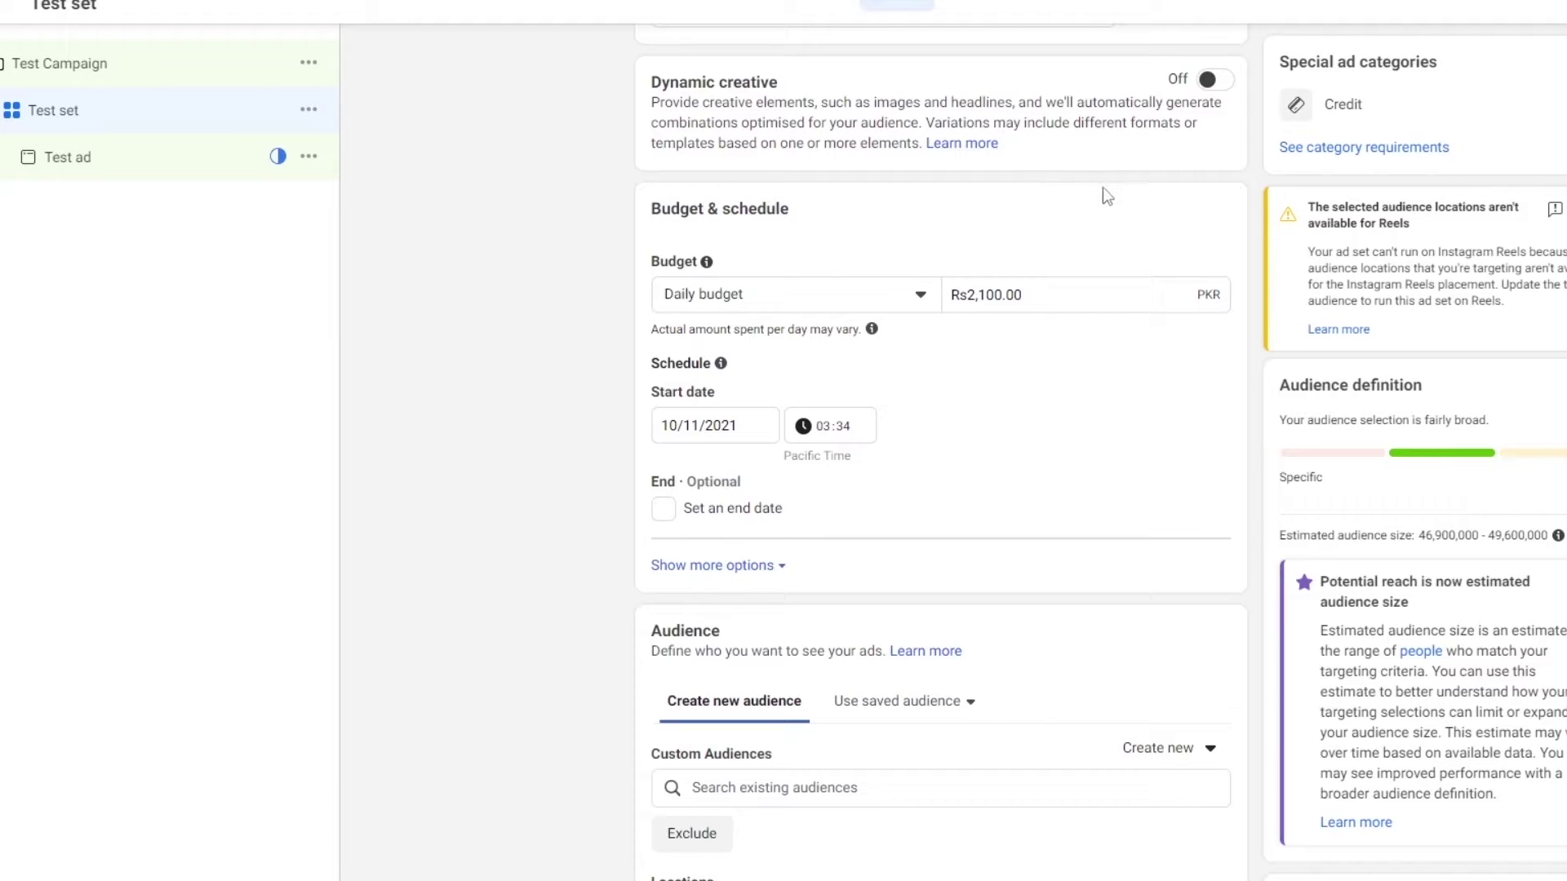
{"action": "scroll", "coordinate": [1113, 101], "scroll_direction": "down", "scroll_amount": 1}
{"action": "scroll", "coordinate": [1144, 204], "scroll_direction": "up", "scroll_amount": 1}
{"action": "scroll", "coordinate": [1179, 173], "scroll_direction": "down", "scroll_amount": 2}
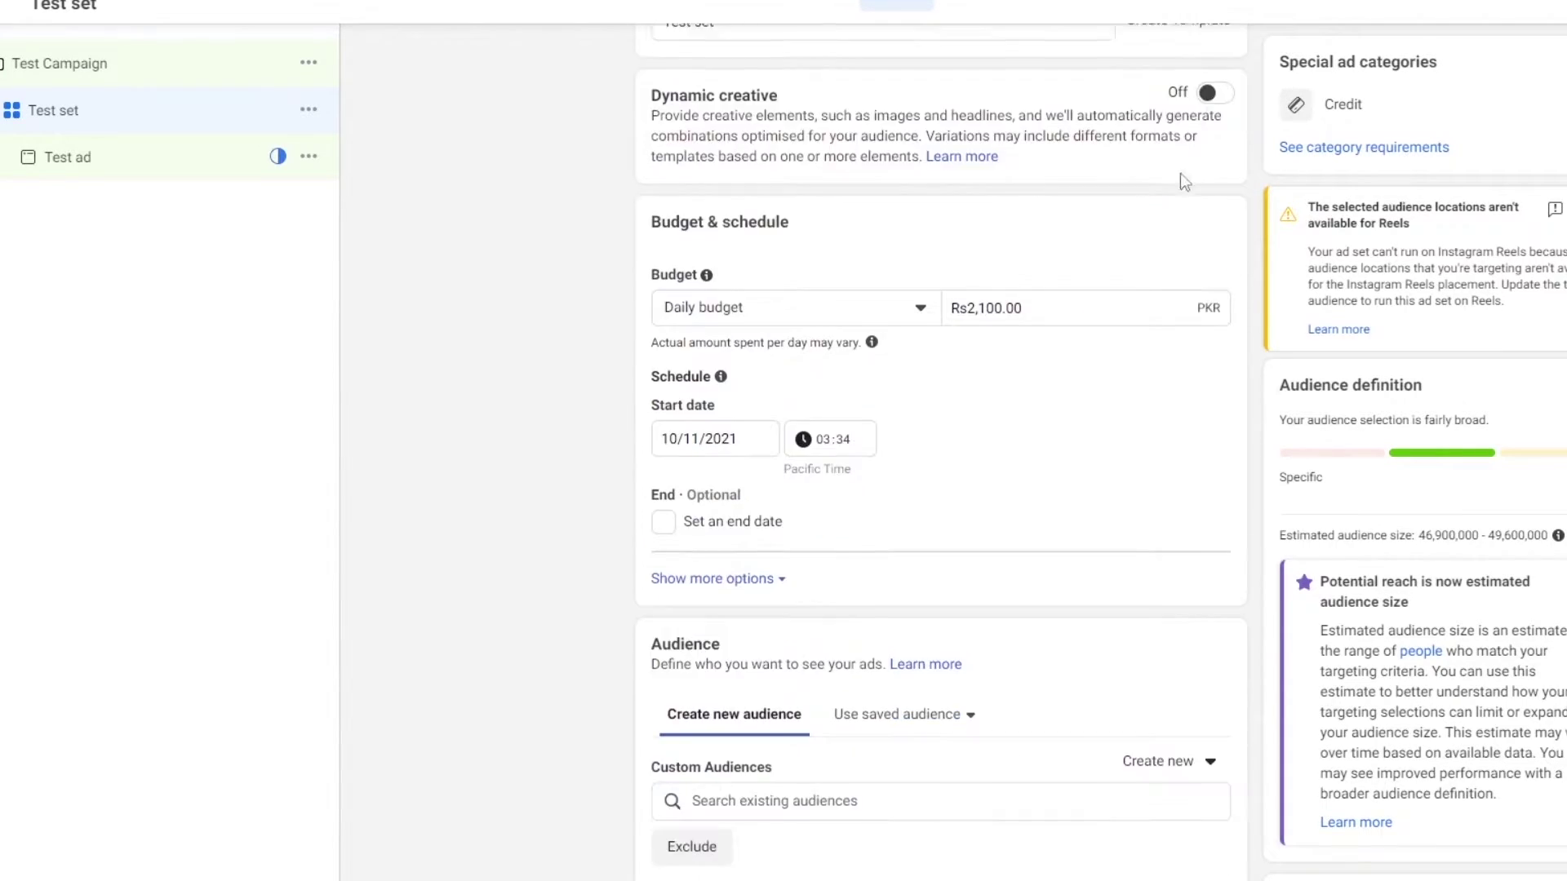
{"action": "scroll", "coordinate": [979, 122], "scroll_direction": "down", "scroll_amount": 2}
{"action": "scroll", "coordinate": [782, 145], "scroll_direction": "down", "scroll_amount": 1}
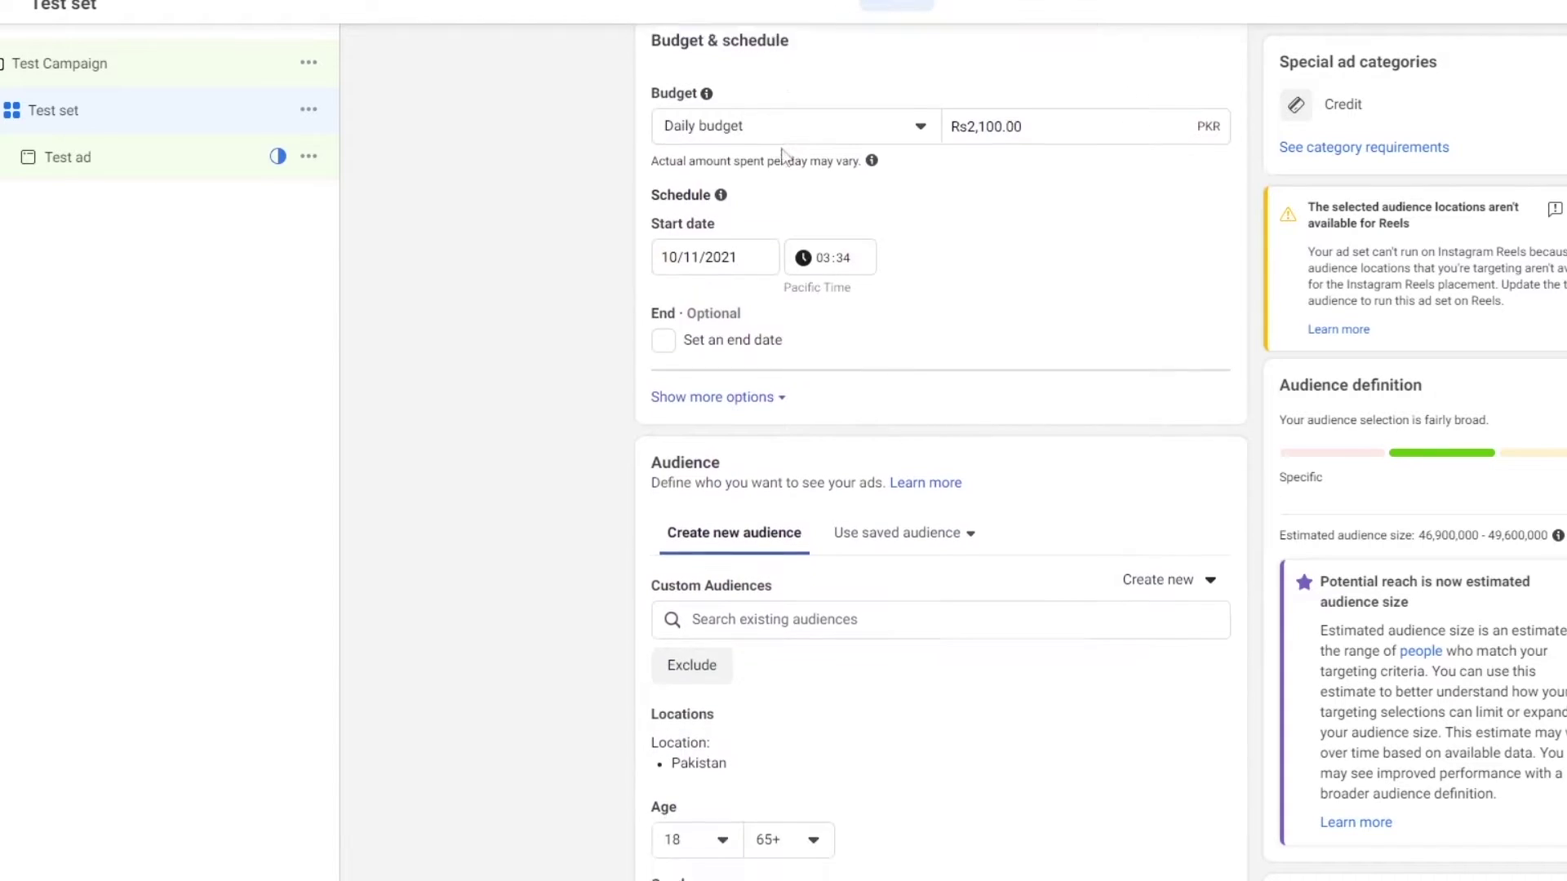
{"action": "scroll", "coordinate": [690, 188], "scroll_direction": "up", "scroll_amount": 1}
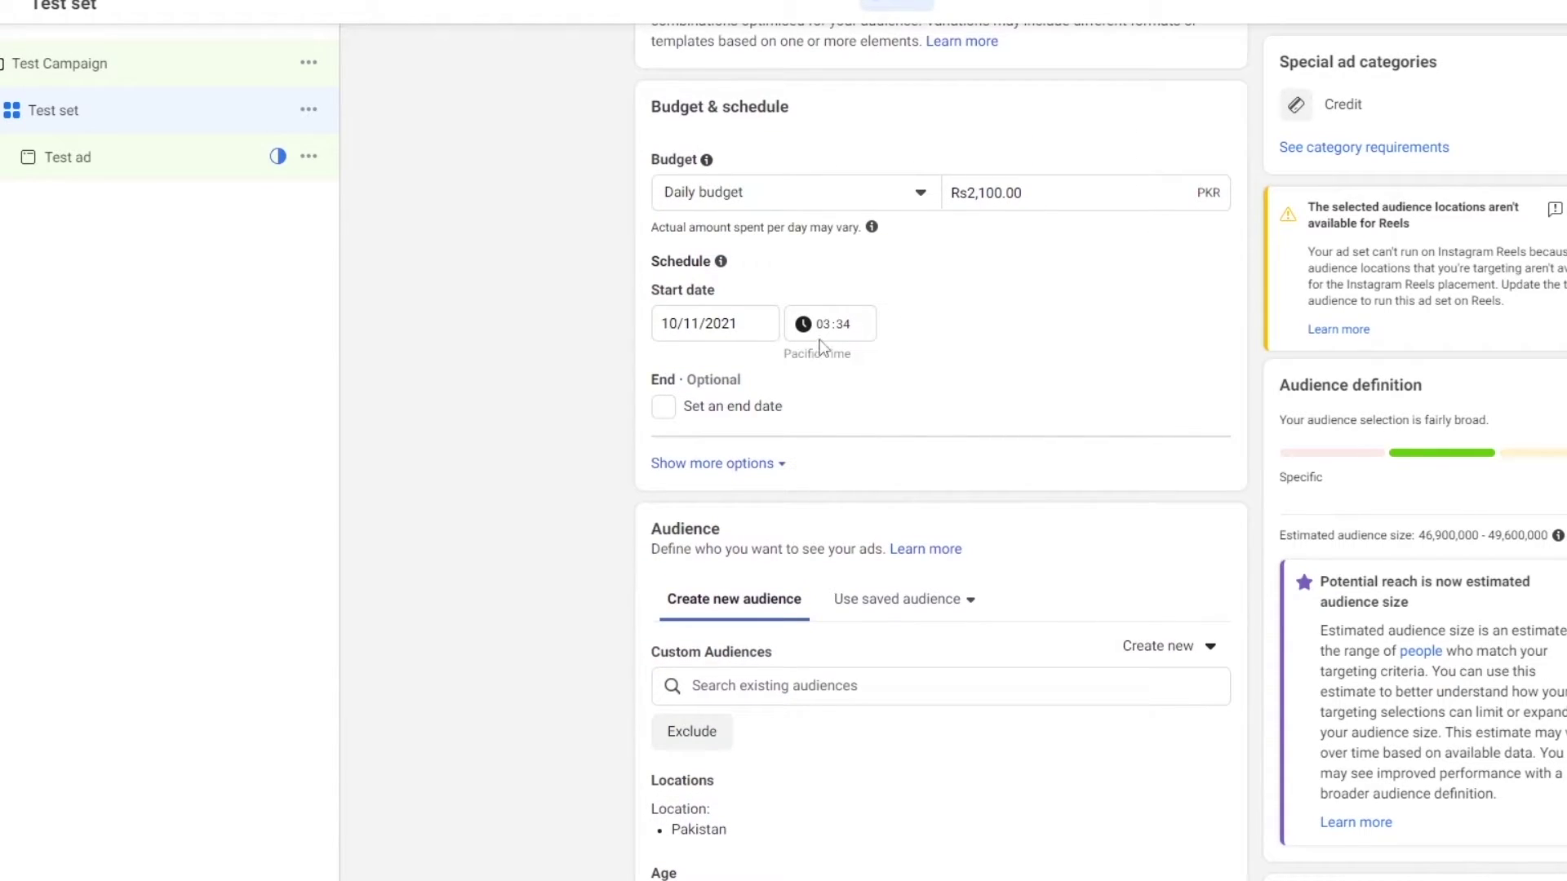
Step: Keep Daily budget as the budget type at Rs2,100.00
{"action": "left_click", "coordinate": [911, 196]}
{"action": "left_click", "coordinate": [923, 197]}
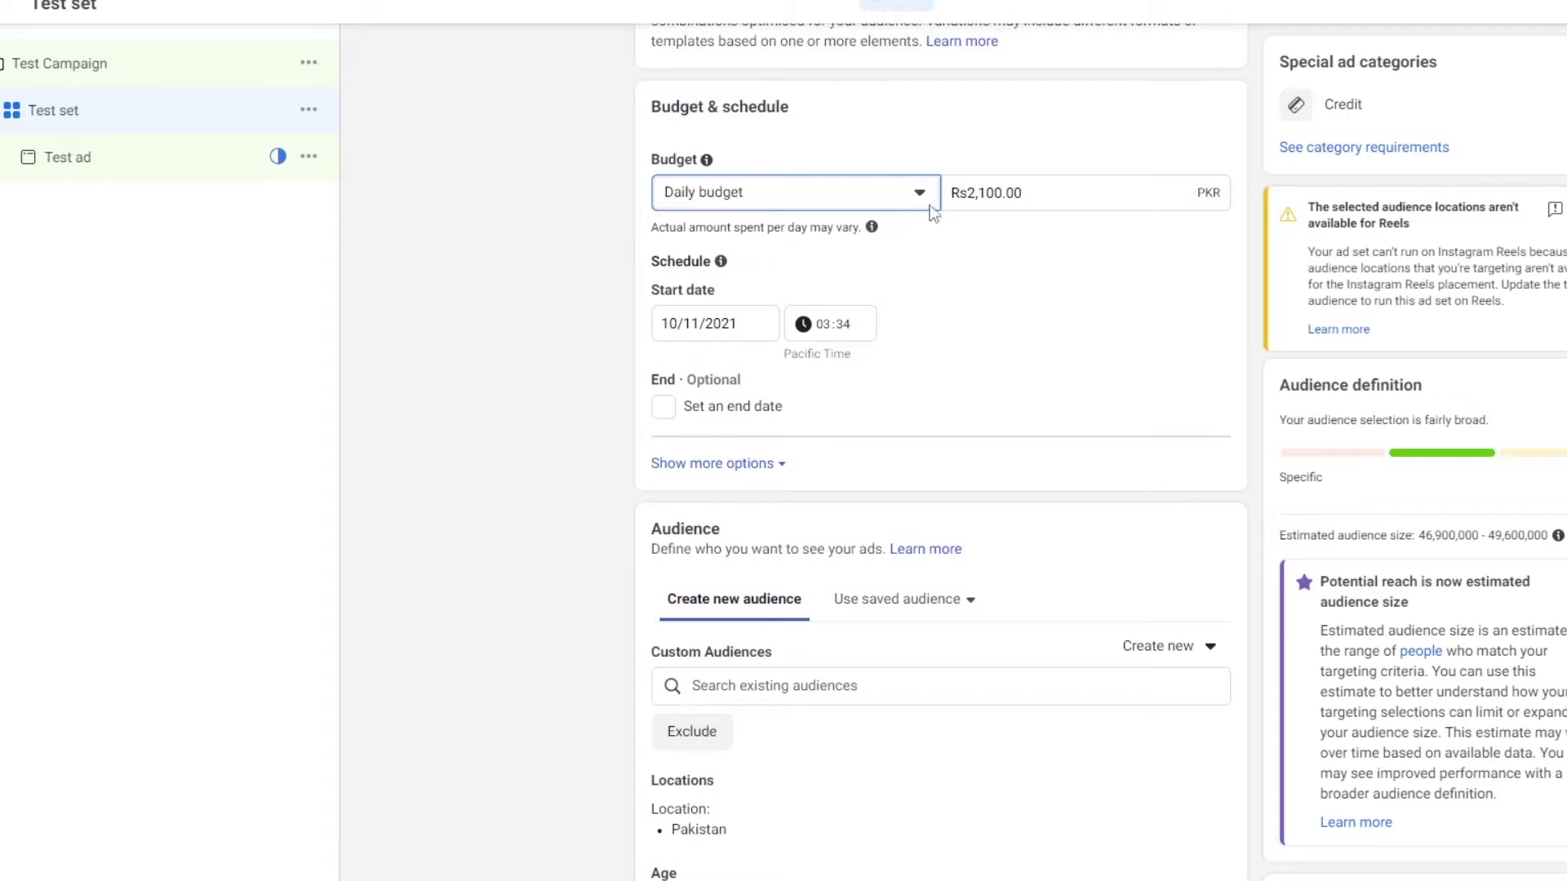
{"action": "left_click", "coordinate": [930, 206]}
{"action": "left_click", "coordinate": [919, 197]}
{"action": "scroll", "coordinate": [941, 223], "scroll_direction": "down", "scroll_amount": 1}
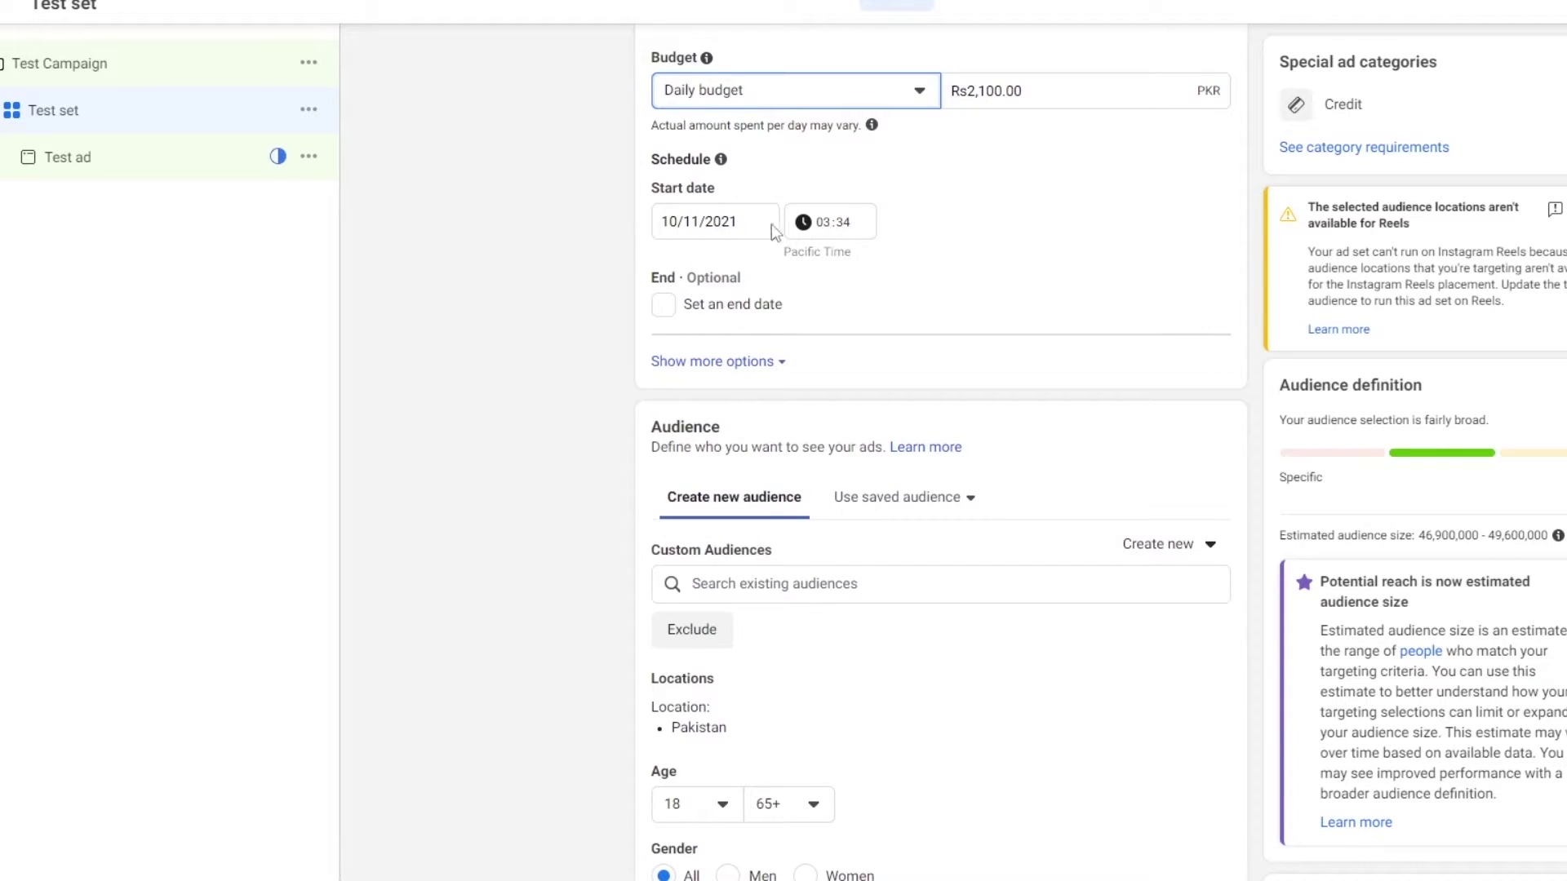
{"action": "scroll", "coordinate": [735, 261], "scroll_direction": "down", "scroll_amount": 1}
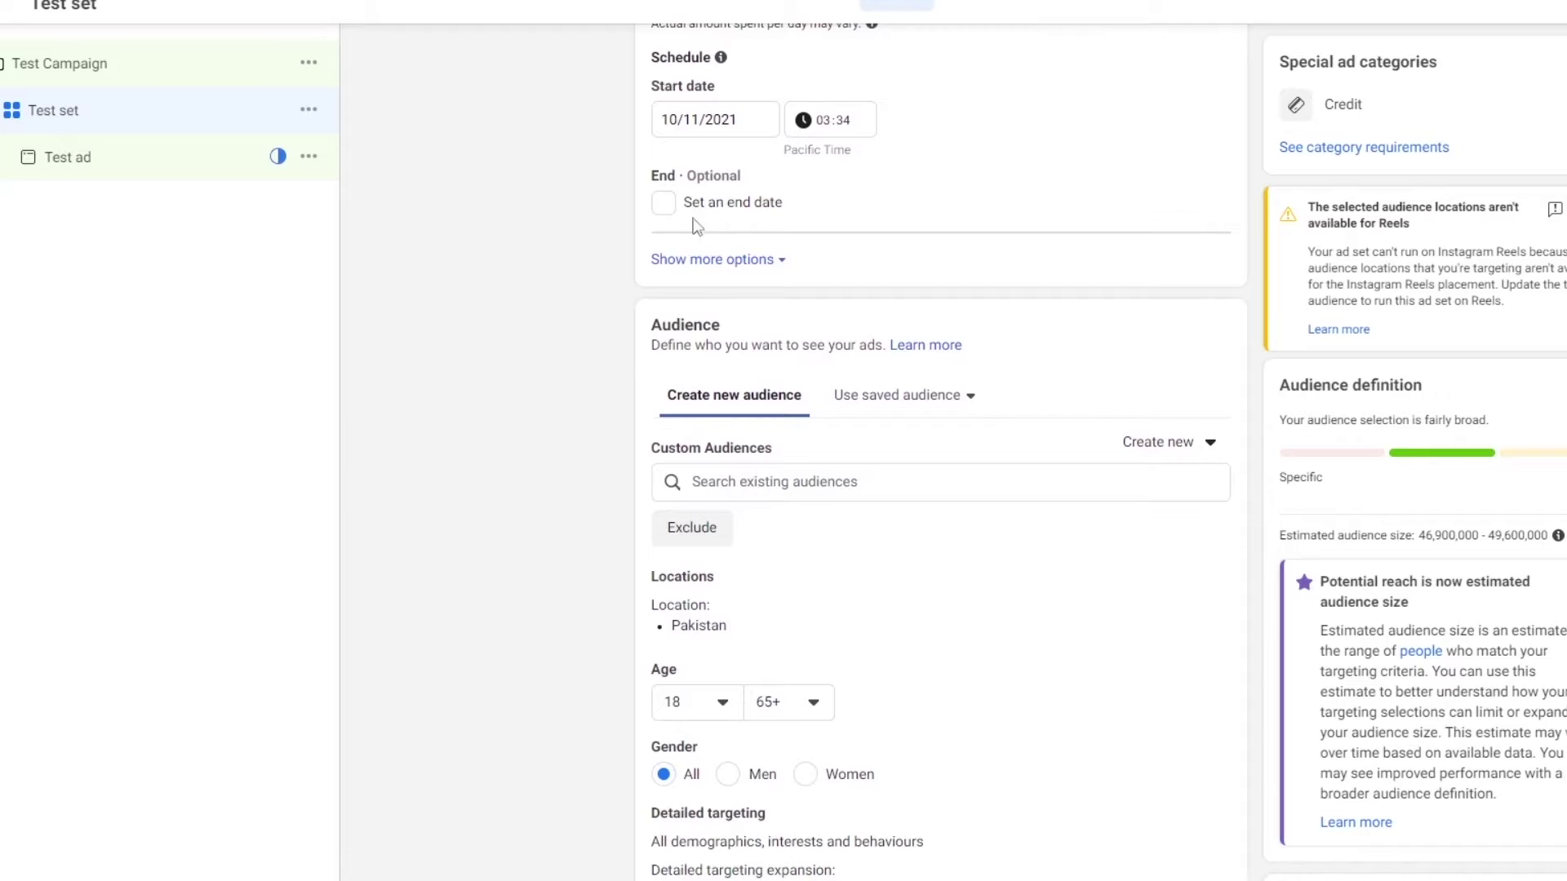
Step: Show the extra scheduling options, then hide them again
{"action": "left_click", "coordinate": [760, 261]}
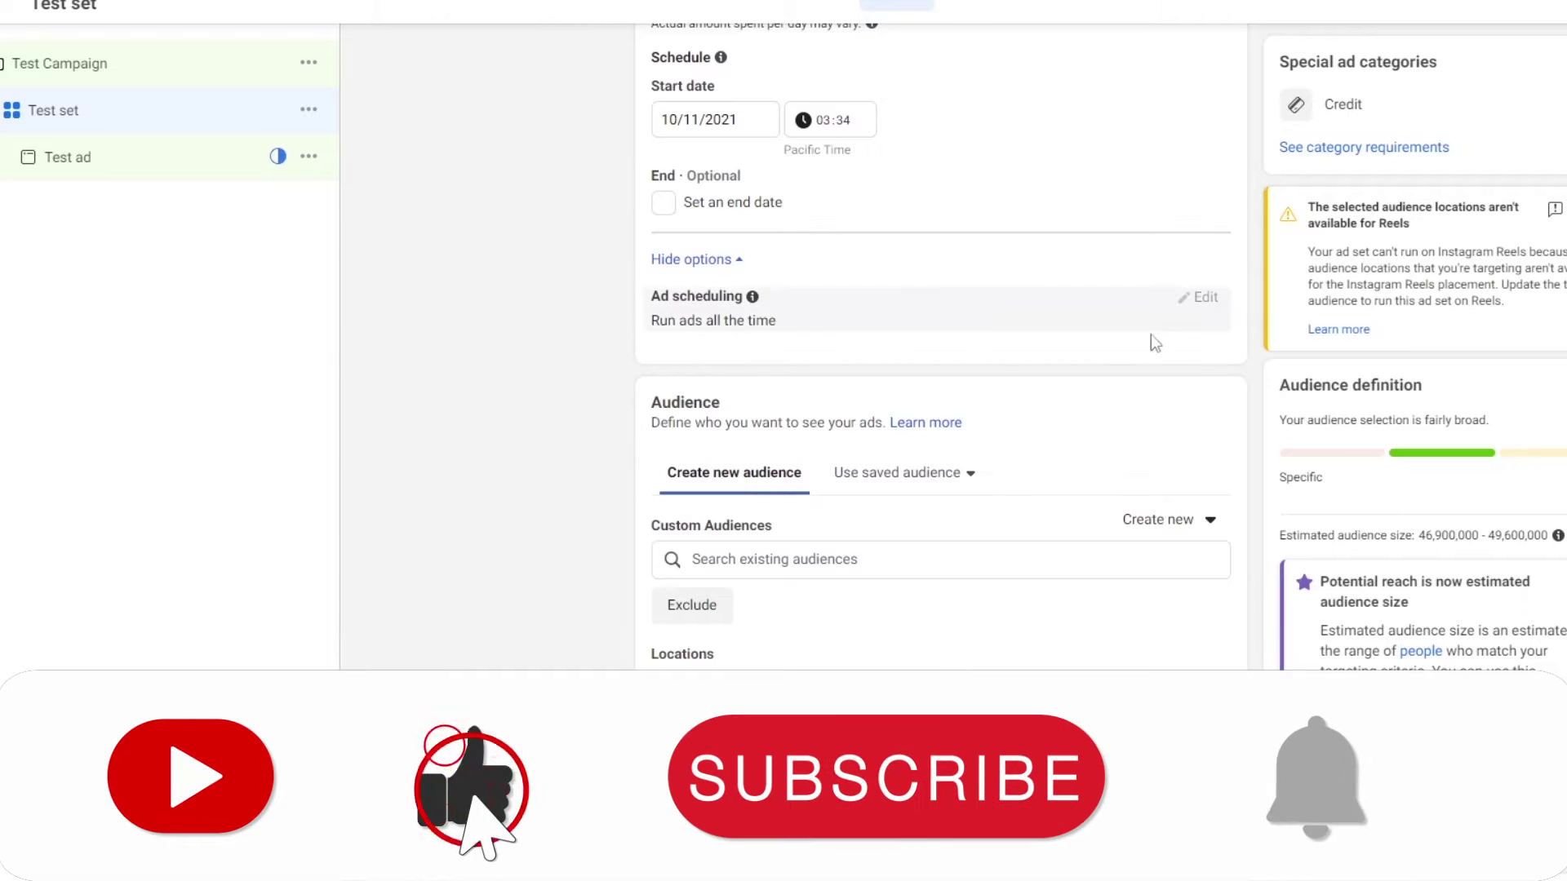
{"action": "left_click", "coordinate": [727, 261]}
{"action": "scroll", "coordinate": [641, 616], "scroll_direction": "up", "scroll_amount": 4}
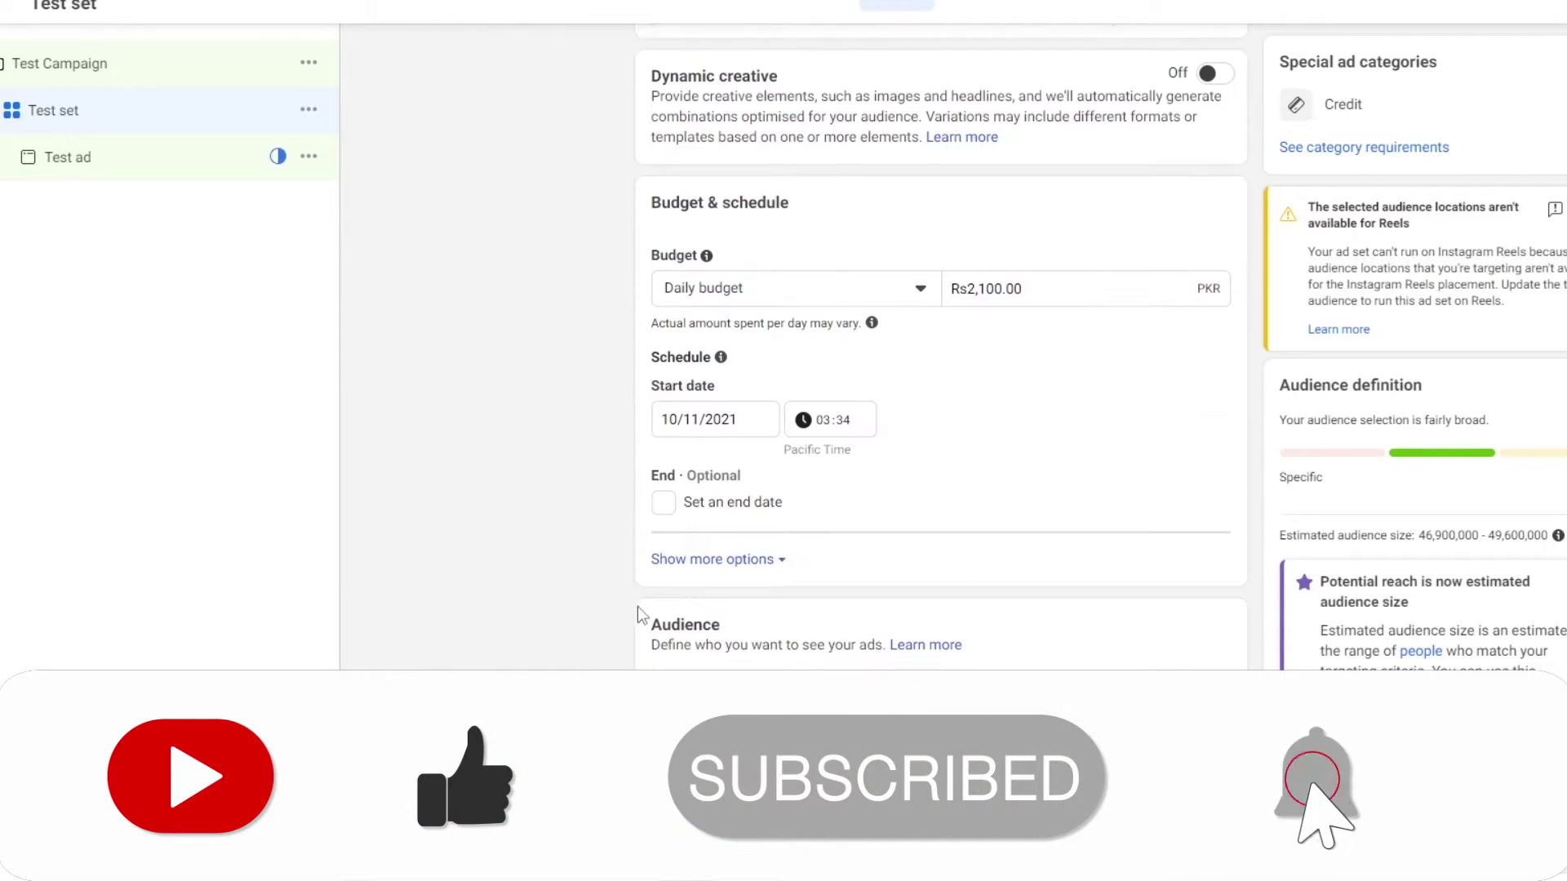
Step: Open the audience Create new menu offering Custom Audience and Special ad audience
{"action": "scroll", "coordinate": [641, 616], "scroll_direction": "down", "scroll_amount": 5}
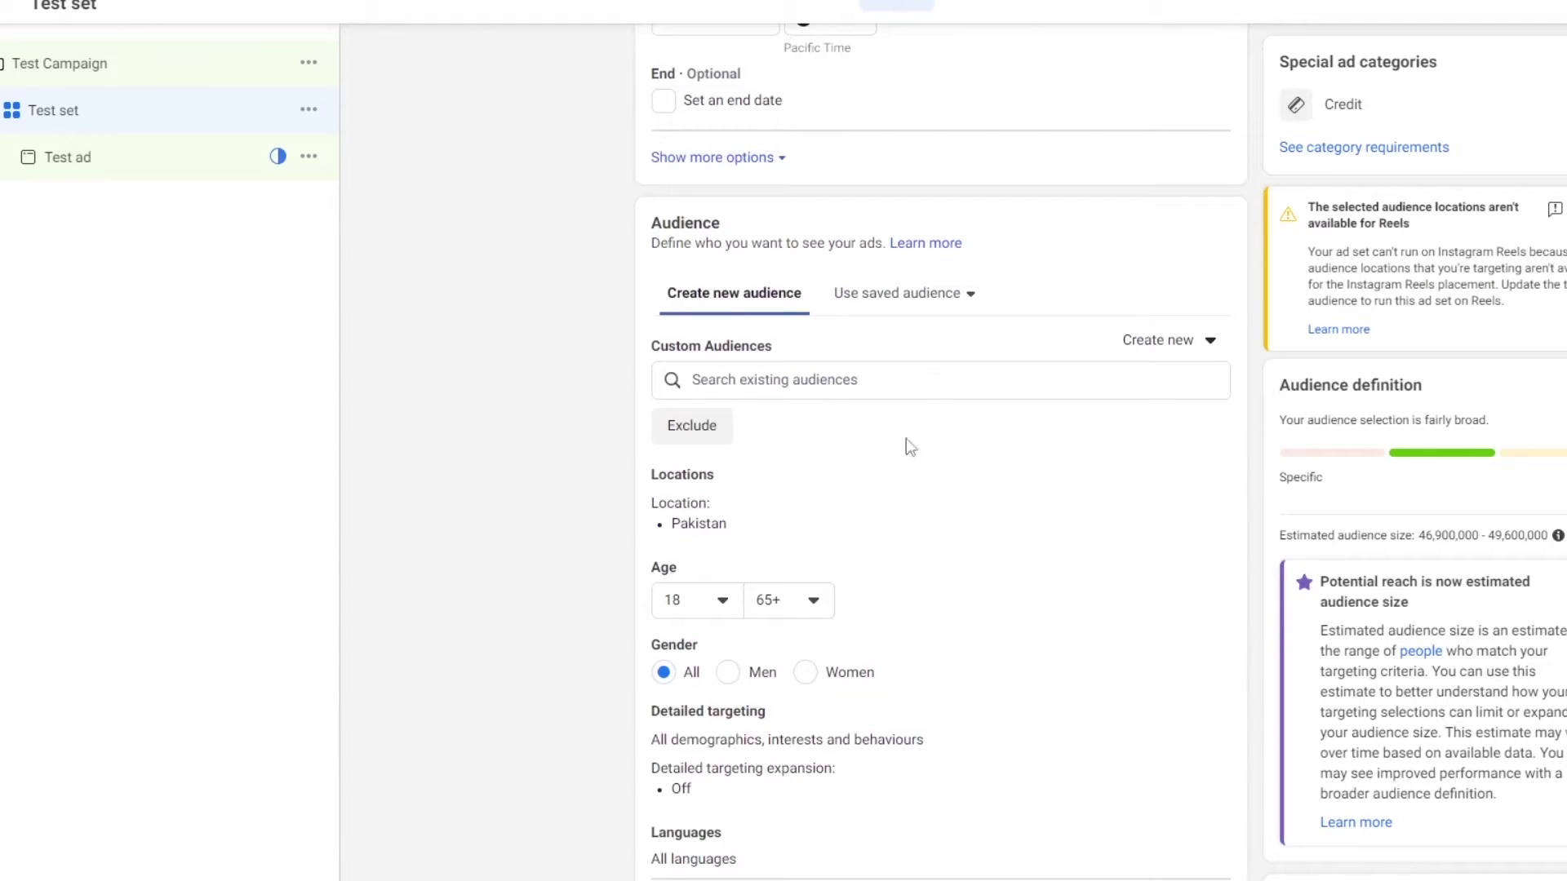
{"action": "scroll", "coordinate": [909, 445], "scroll_direction": "down", "scroll_amount": 1}
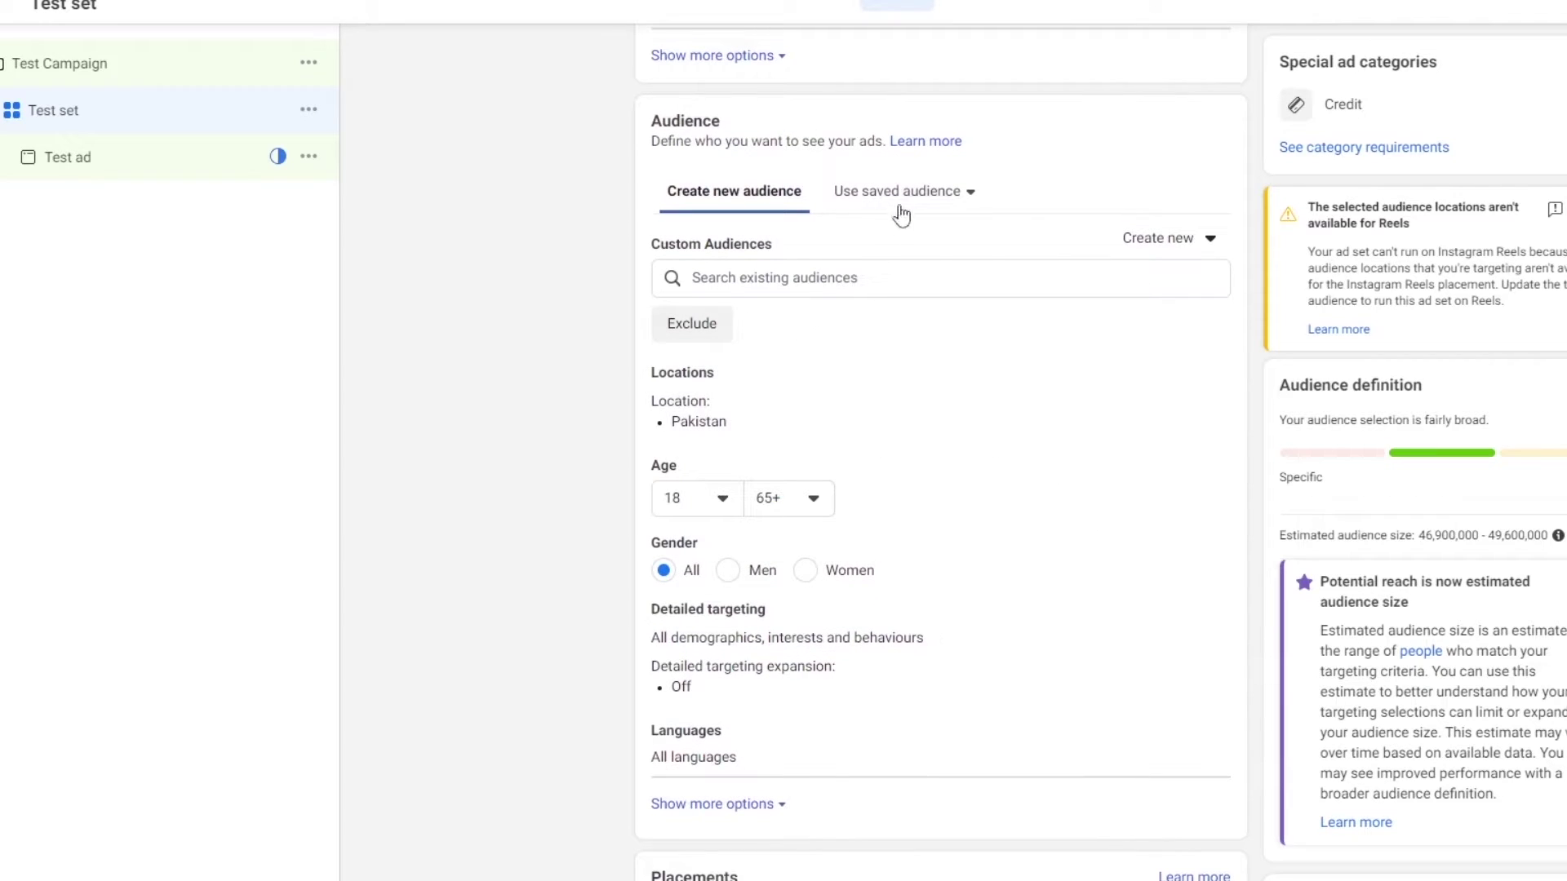
{"action": "left_click", "coordinate": [1172, 239]}
{"action": "left_click", "coordinate": [1211, 244]}
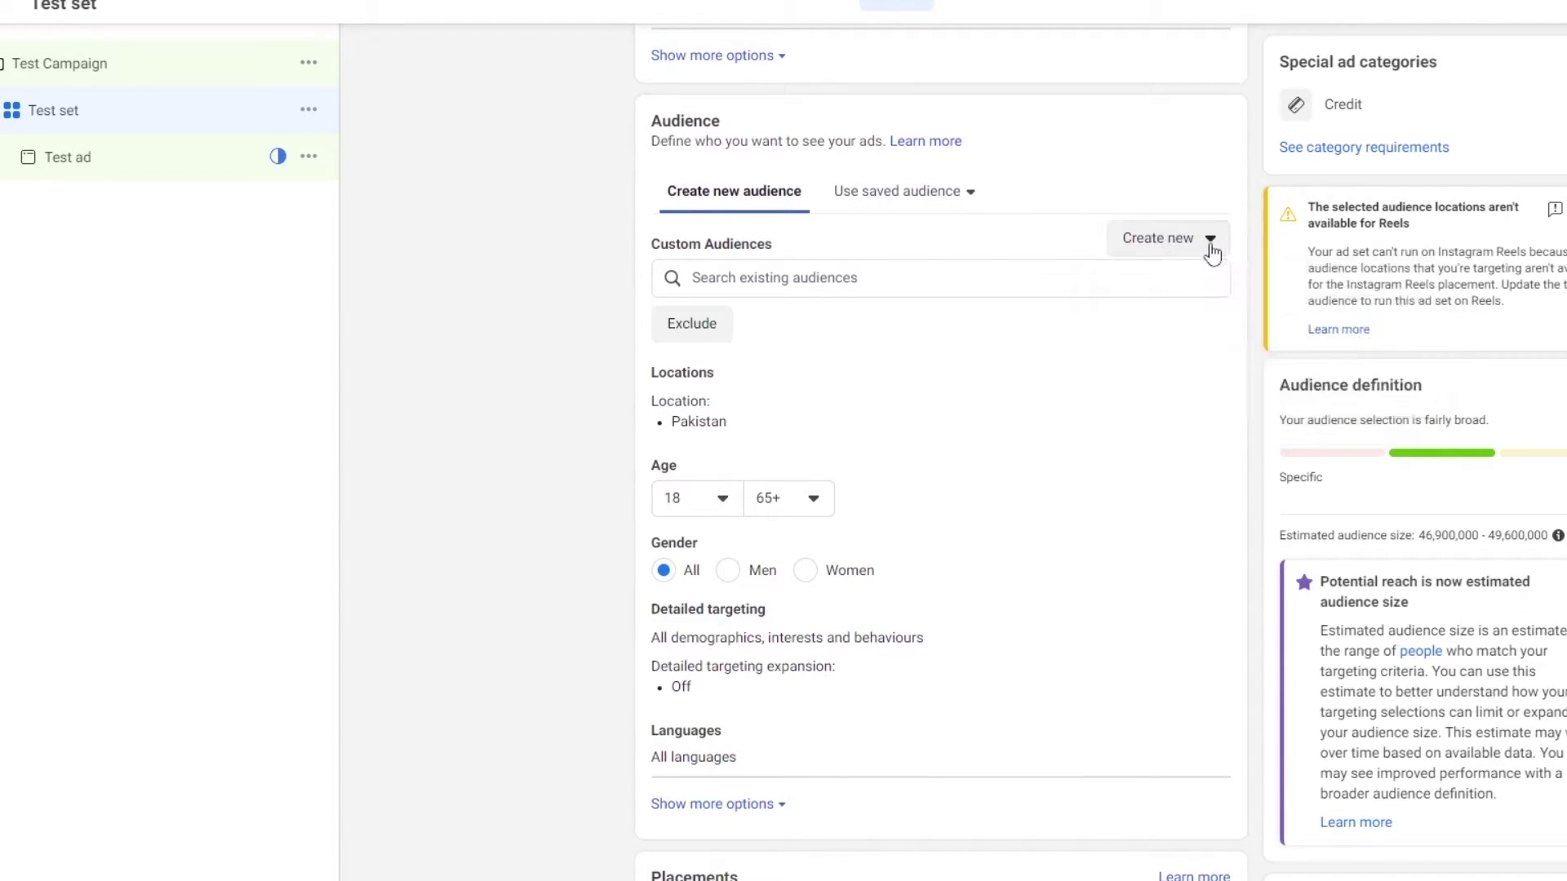
{"action": "left_click", "coordinate": [1211, 249]}
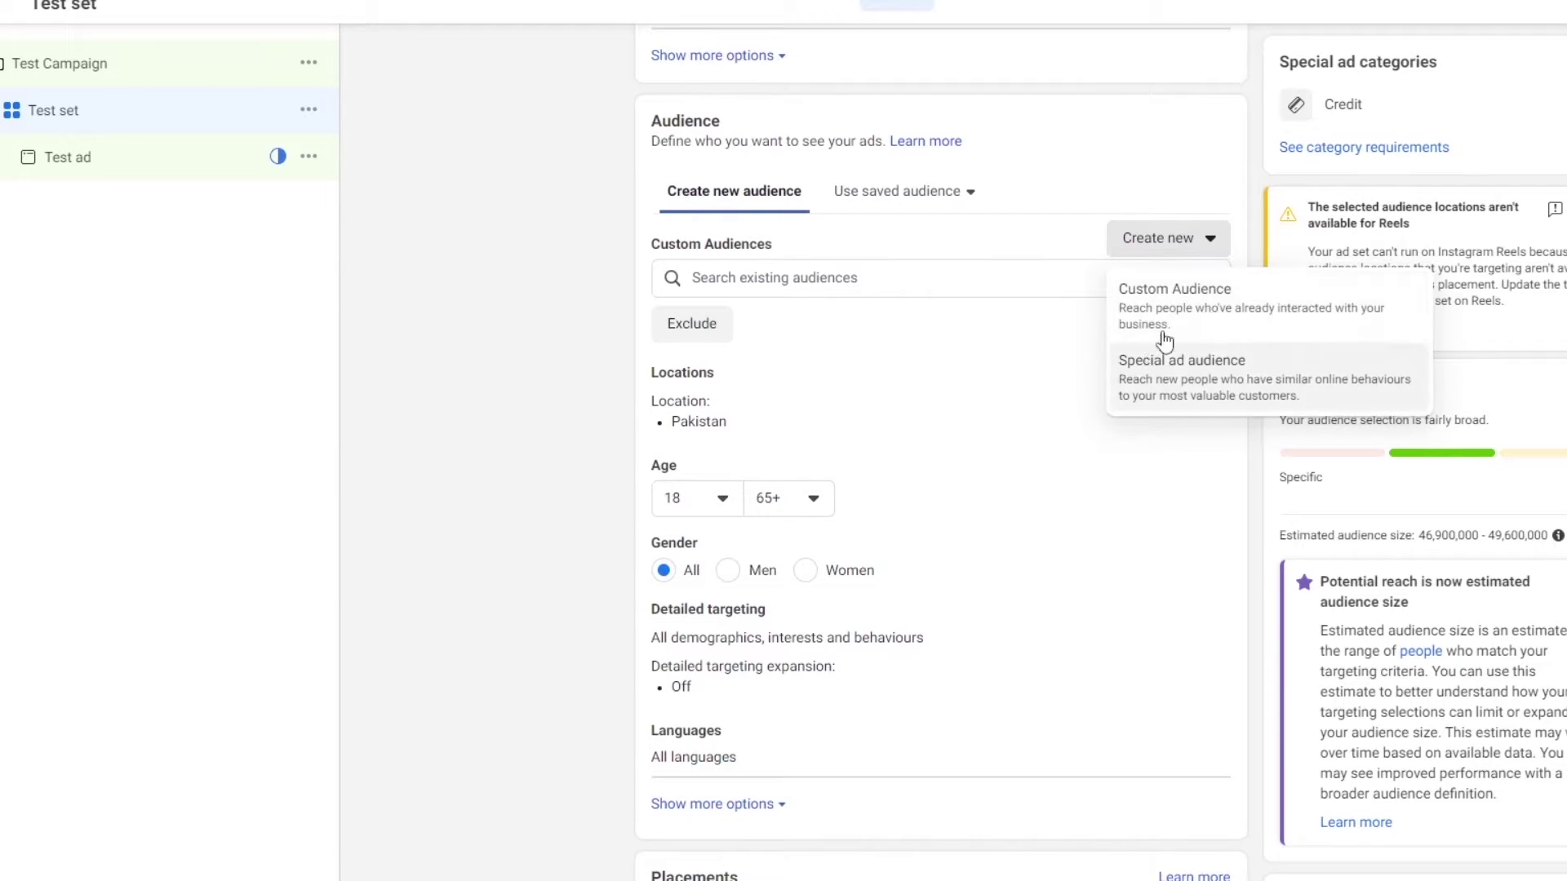
Step: Start a special ad audience and list the Pages it can be sourced from
{"action": "left_click", "coordinate": [1183, 388]}
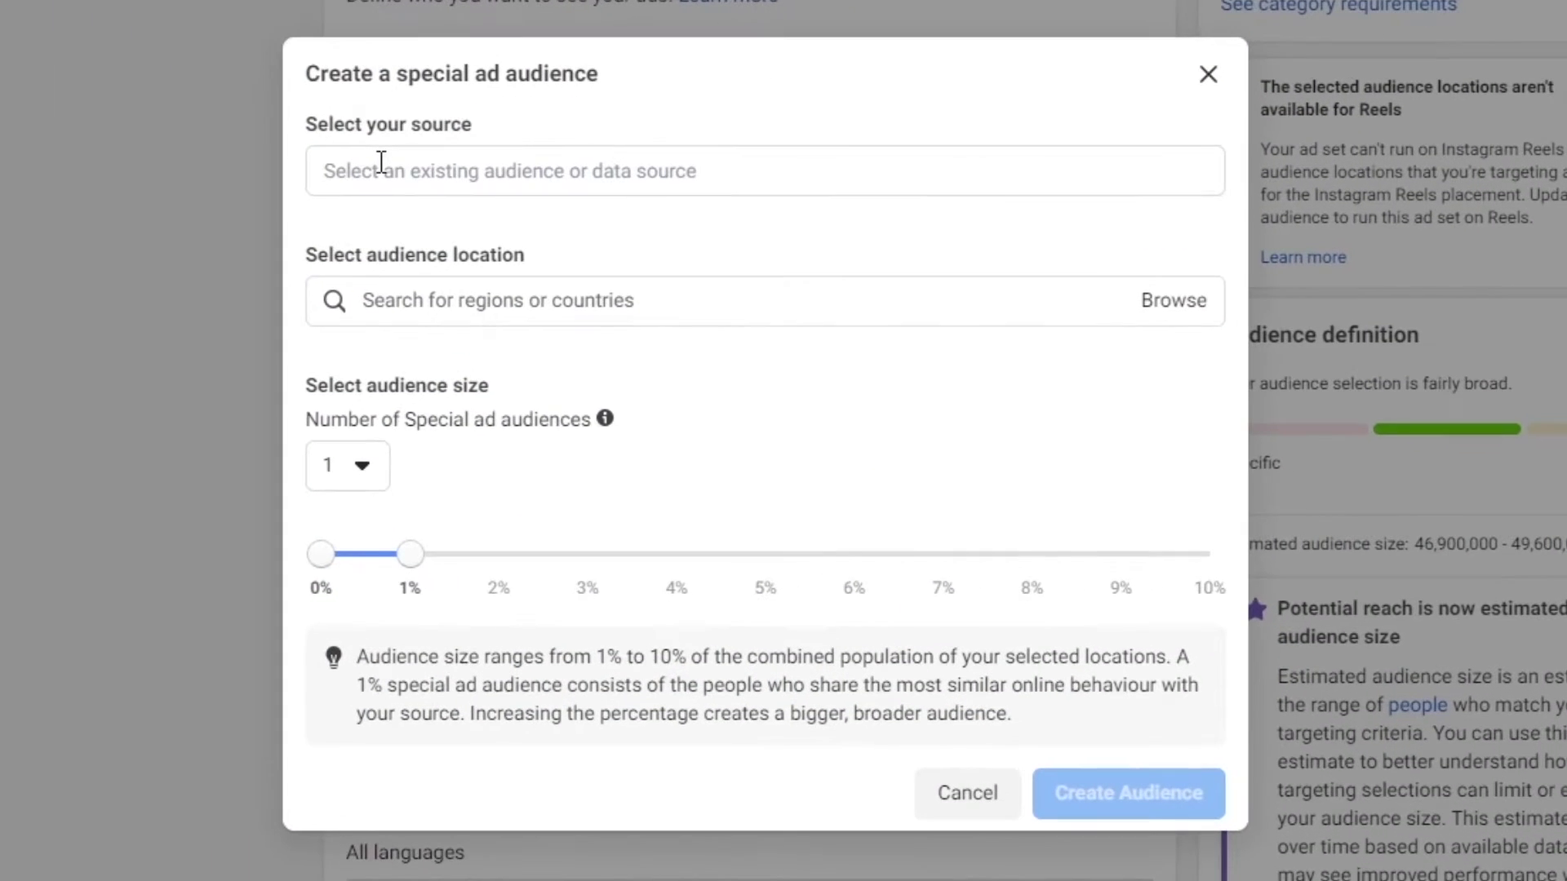
{"action": "left_click", "coordinate": [625, 244]}
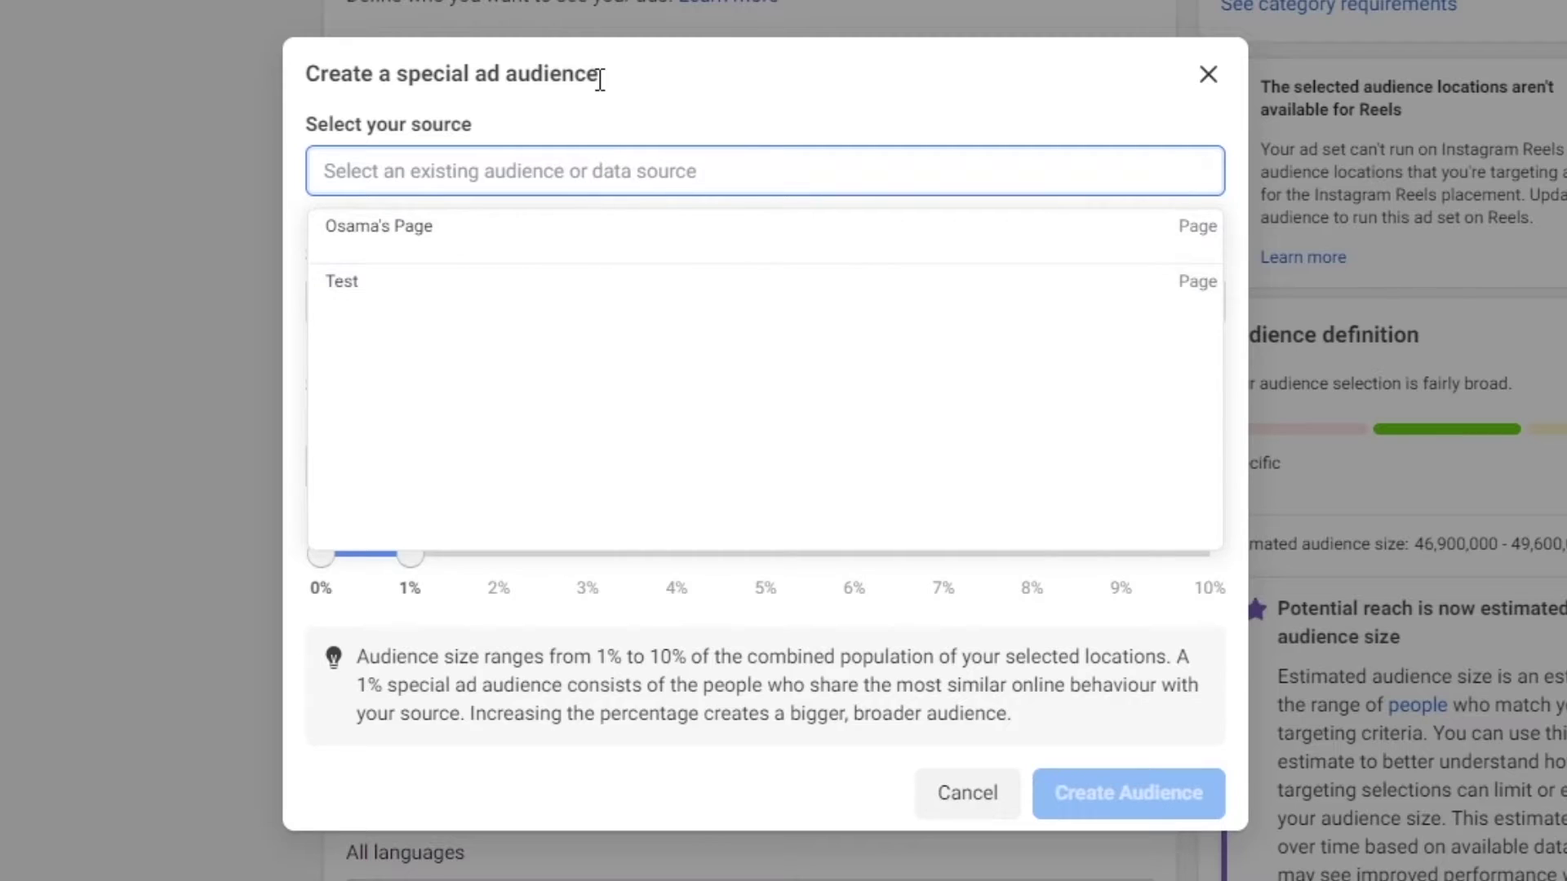
Step: Base the special ad audience on the business Page with location China, enlarge its size, and create it
{"action": "left_click", "coordinate": [647, 253]}
{"action": "left_click", "coordinate": [584, 318]}
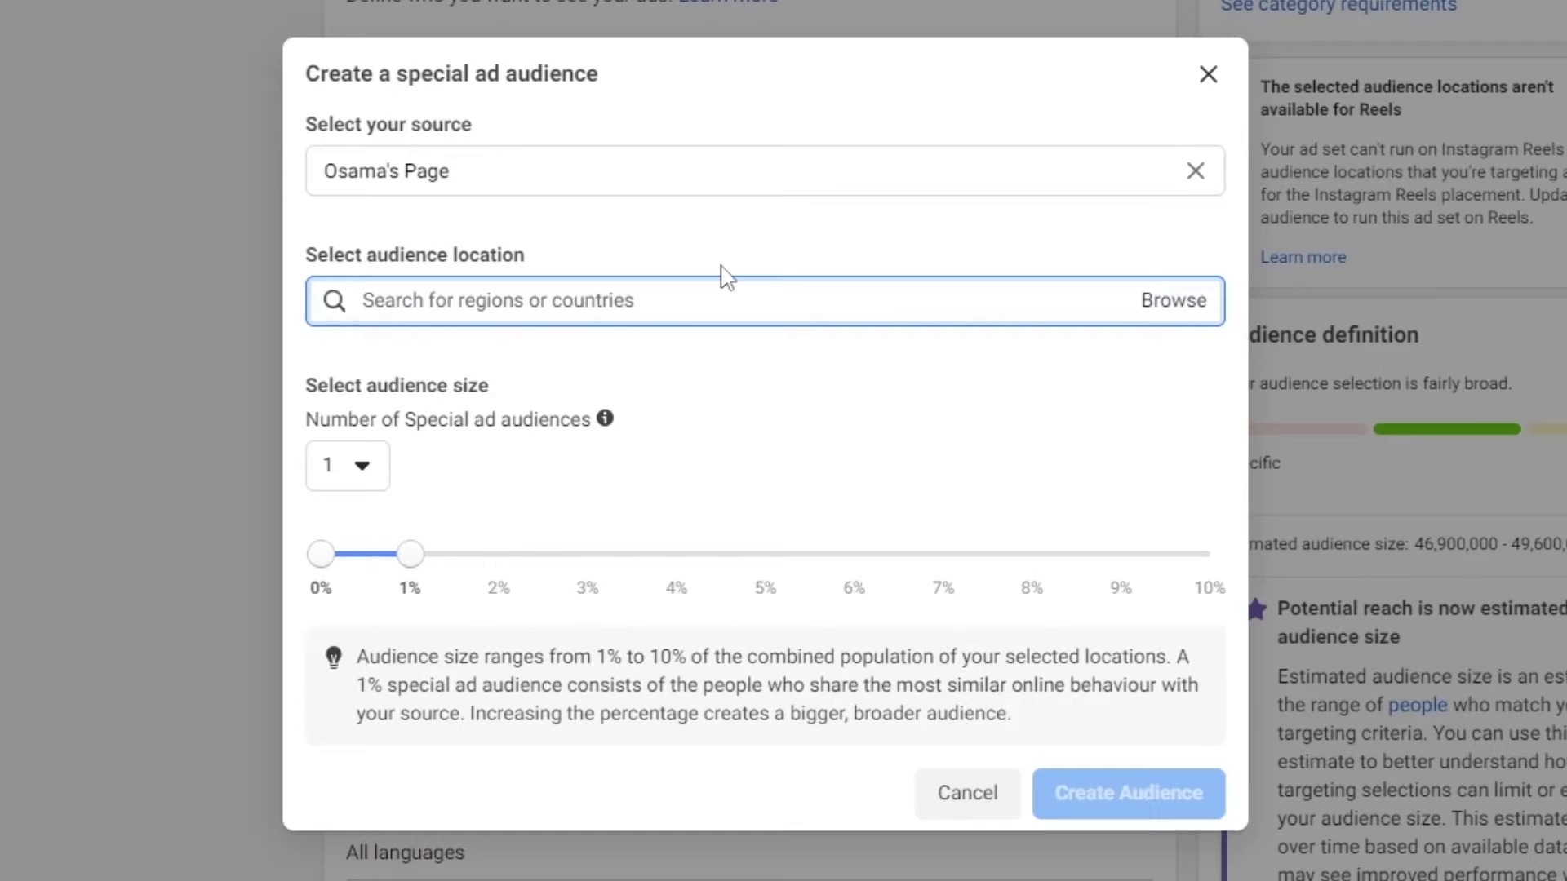
{"action": "type", "text": "china"}
{"action": "left_click", "coordinate": [434, 465]}
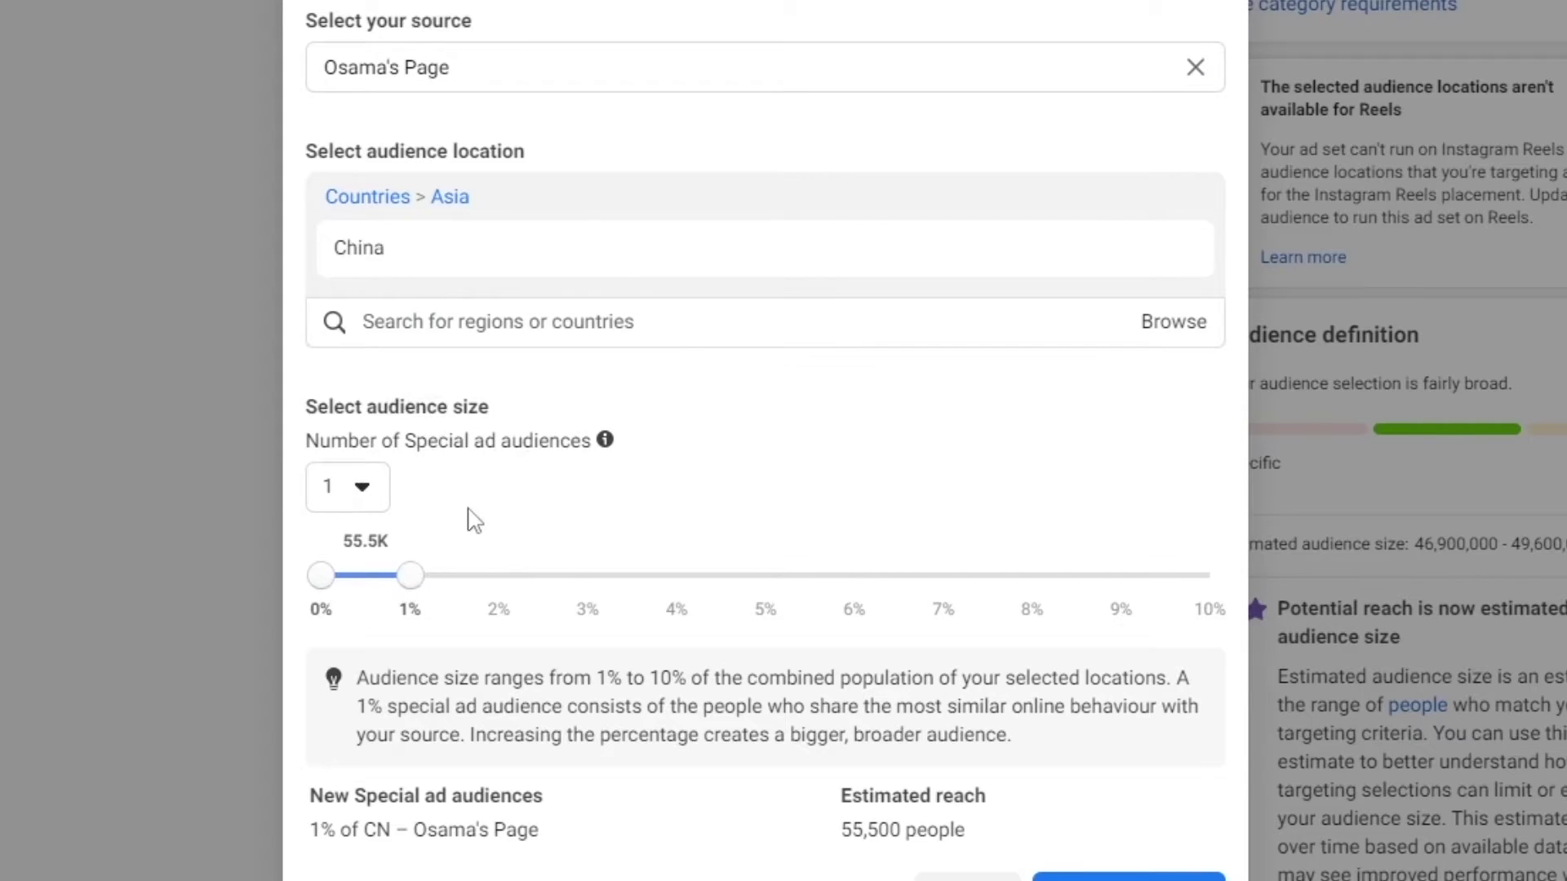
{"action": "mouse_move", "coordinate": [403, 577]}
{"action": "left_mouse_down"}
{"action": "mouse_move", "coordinate": [318, 594]}
{"action": "mouse_move", "coordinate": [392, 589]}
{"action": "left_mouse_up"}
{"action": "mouse_move", "coordinate": [415, 577]}
{"action": "left_mouse_down"}
{"action": "mouse_move", "coordinate": [1216, 605]}
{"action": "mouse_move", "coordinate": [406, 583]}
{"action": "left_mouse_up"}
{"action": "left_click_drag", "start_coordinate": [343, 541], "coordinate": [402, 545]}
{"action": "scroll", "coordinate": [1257, 788], "scroll_direction": "down", "scroll_amount": 1}
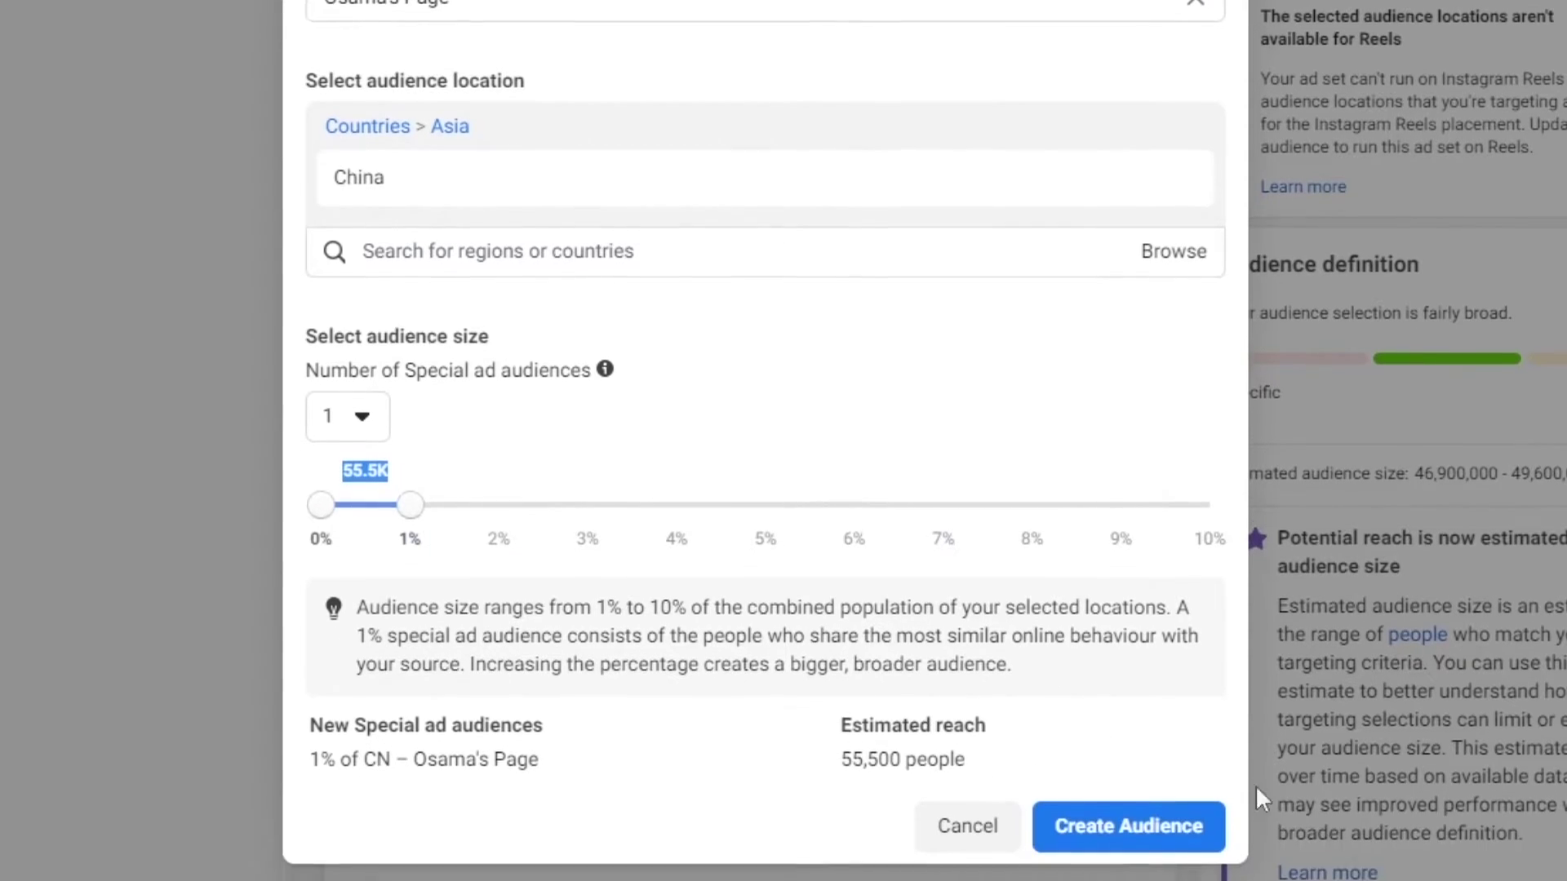
{"action": "left_click", "coordinate": [1155, 816]}
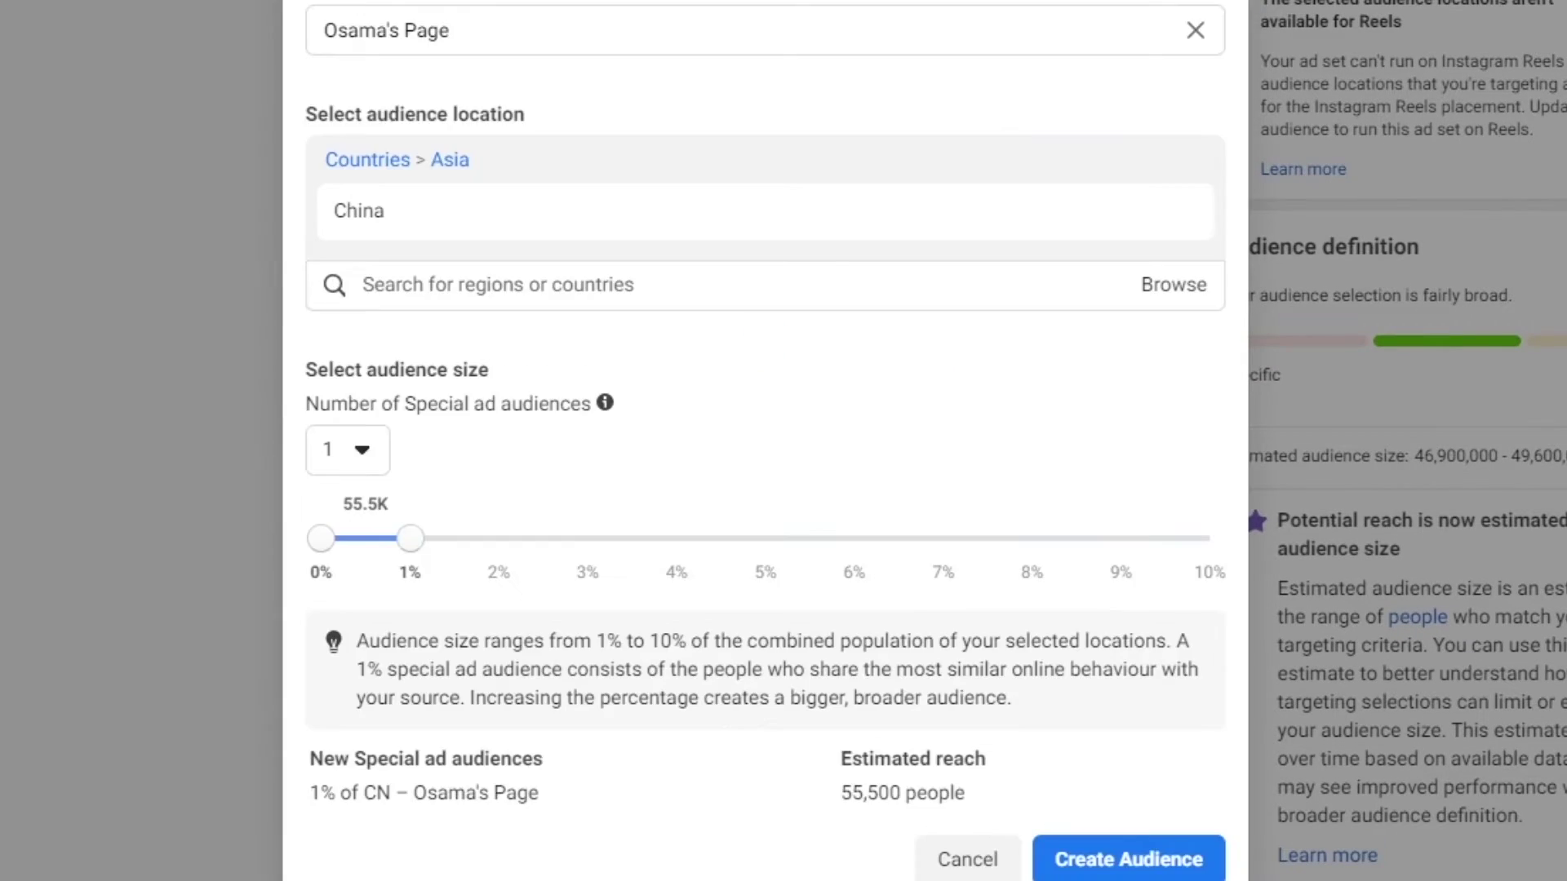
Step: Select the source Page's name, then open and dismiss its context menu
{"action": "scroll", "coordinate": [199, 49], "scroll_direction": "up", "scroll_amount": 1}
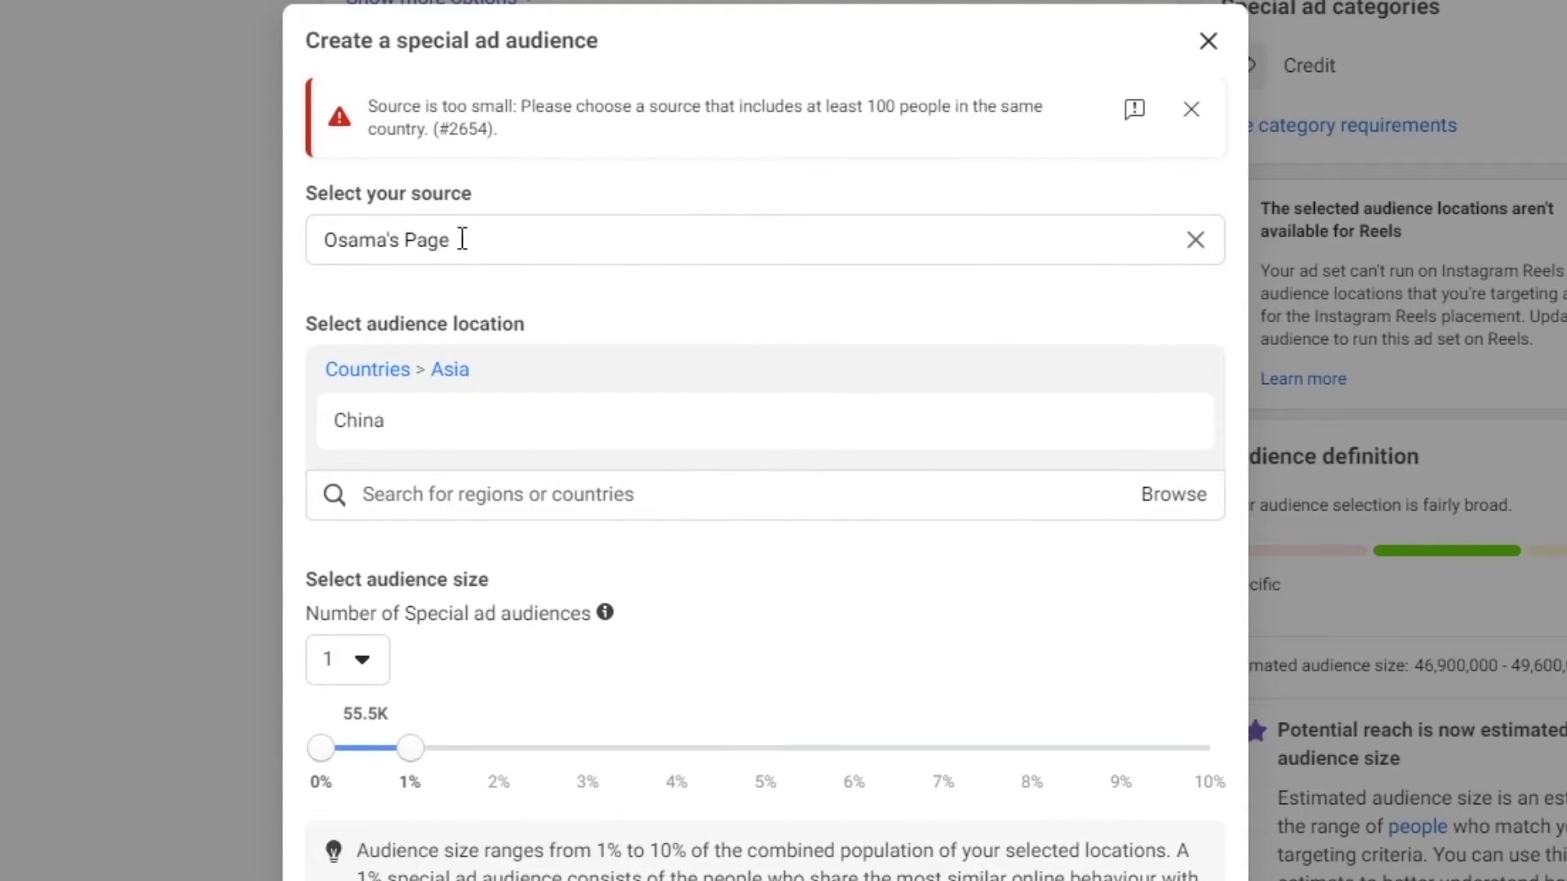
{"action": "left_click_drag", "start_coordinate": [462, 240], "coordinate": [310, 253]}
{"action": "right_click", "coordinate": [310, 253]}
{"action": "left_click", "coordinate": [1008, 296]}
{"action": "mouse_move", "coordinate": [664, 455]}
{"action": "scroll", "coordinate": [972, 735], "scroll_direction": "down", "scroll_amount": 3}
{"action": "left_click", "coordinate": [972, 798]}
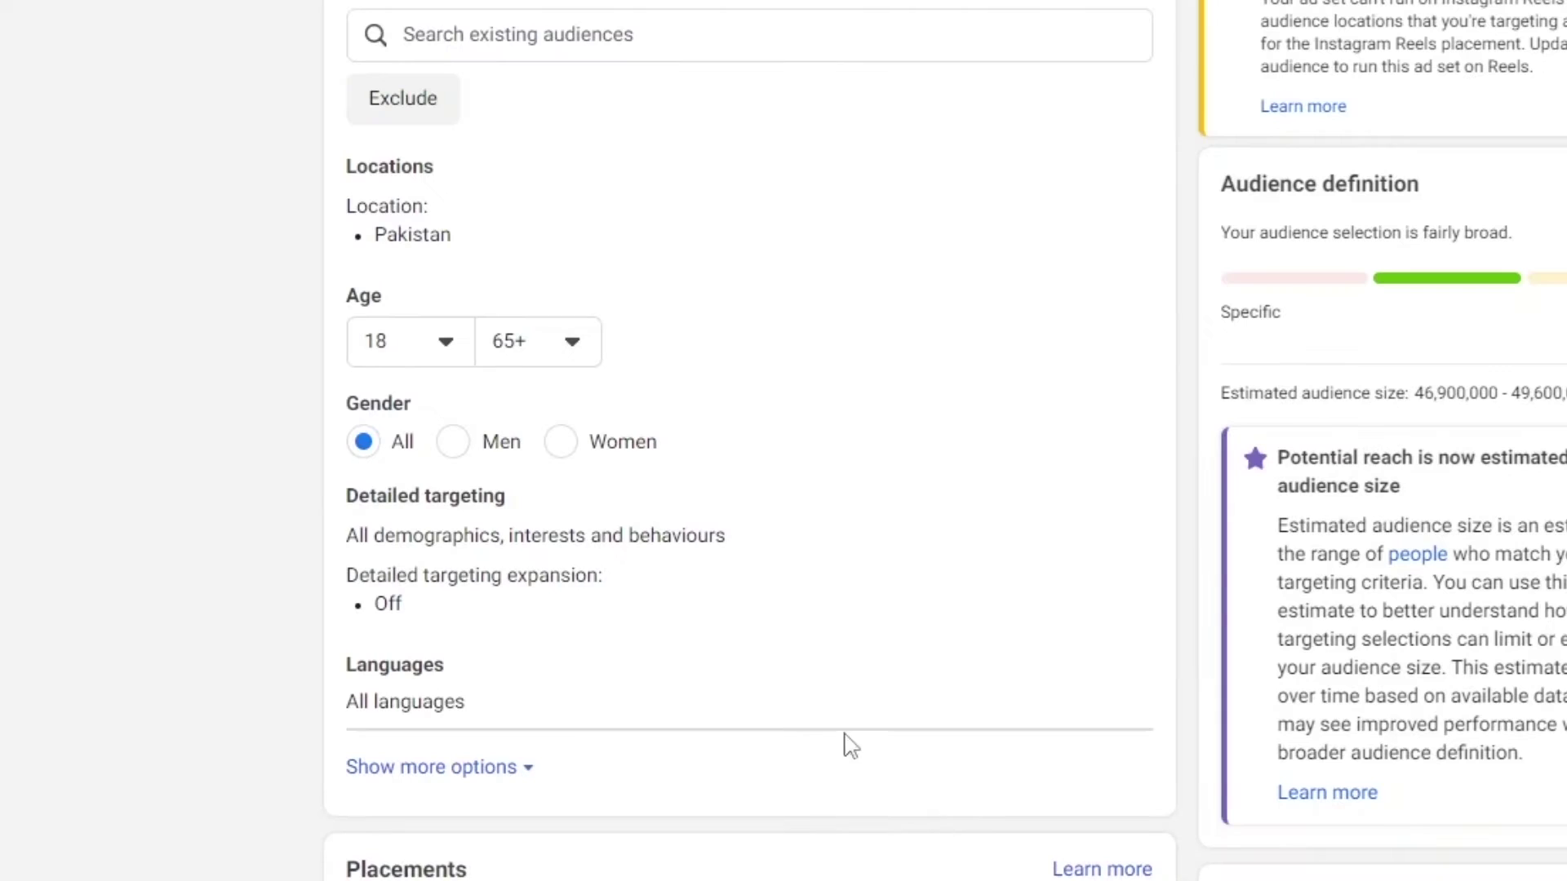
{"action": "scroll", "coordinate": [388, 78], "scroll_direction": "down", "scroll_amount": 1}
{"action": "scroll", "coordinate": [816, 383], "scroll_direction": "down", "scroll_amount": 1}
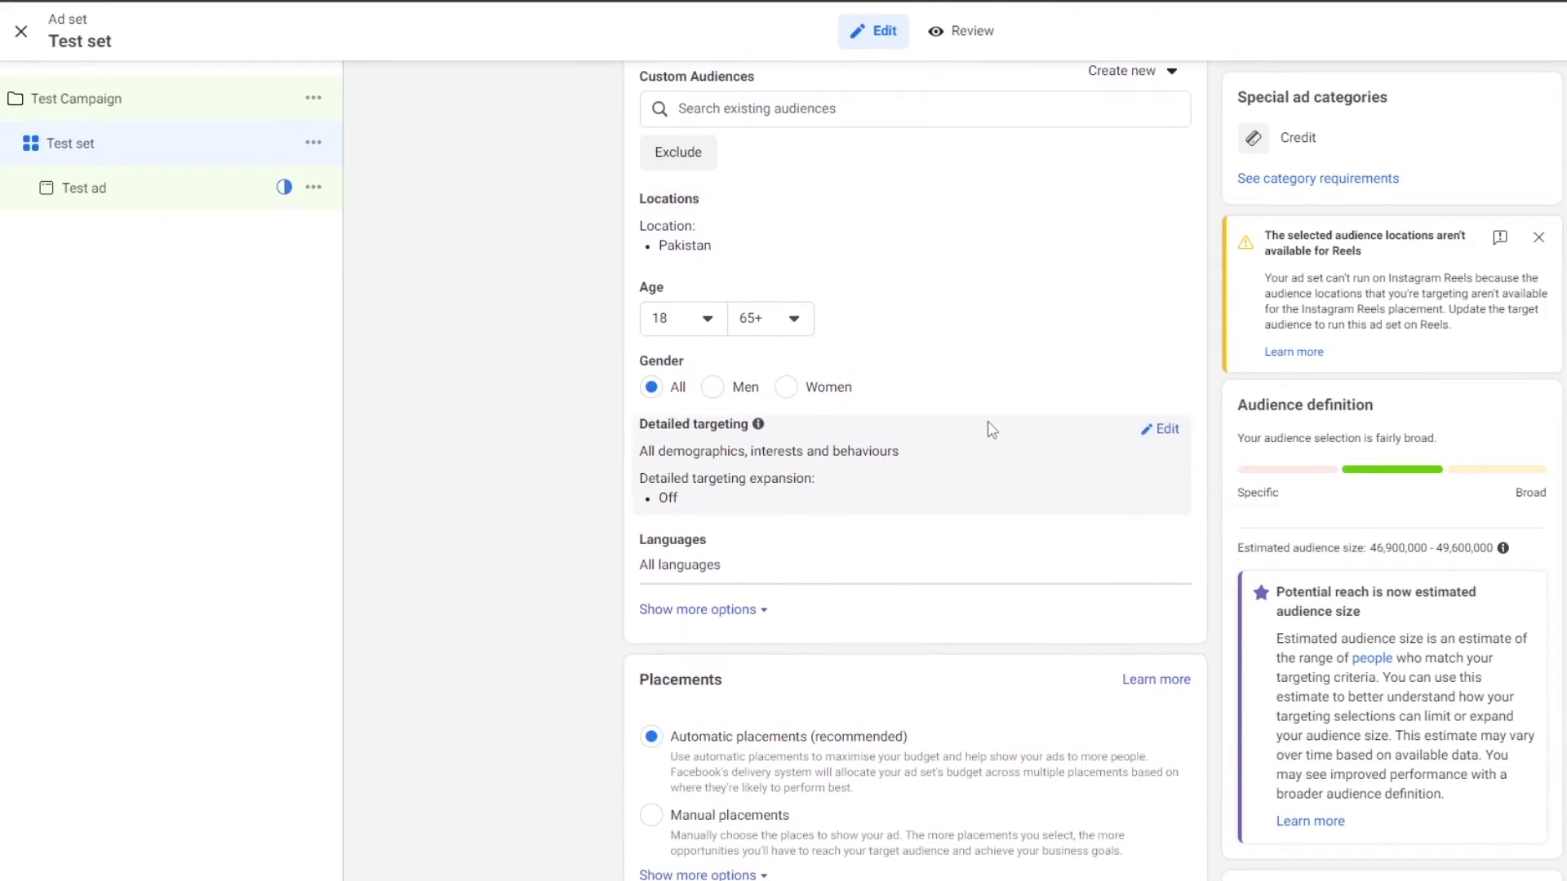
{"action": "scroll", "coordinate": [1020, 405], "scroll_direction": "down", "scroll_amount": 1}
{"action": "scroll", "coordinate": [954, 413], "scroll_direction": "up", "scroll_amount": 1}
{"action": "scroll", "coordinate": [715, 425], "scroll_direction": "up", "scroll_amount": 2}
{"action": "scroll", "coordinate": [701, 636], "scroll_direction": "down", "scroll_amount": 1}
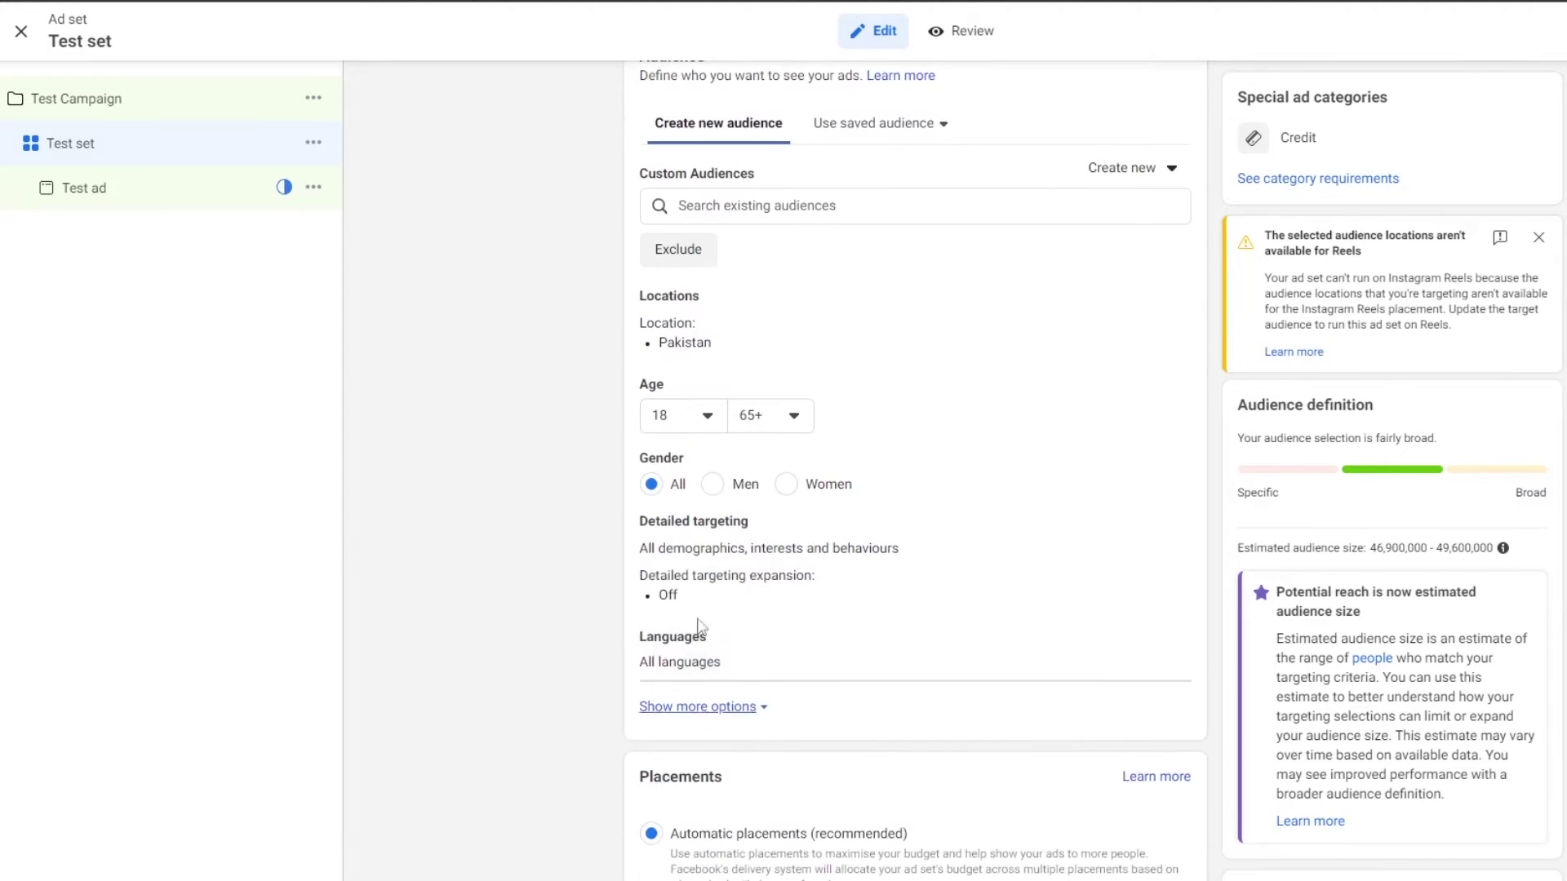
{"action": "scroll", "coordinate": [710, 392], "scroll_direction": "down", "scroll_amount": 2}
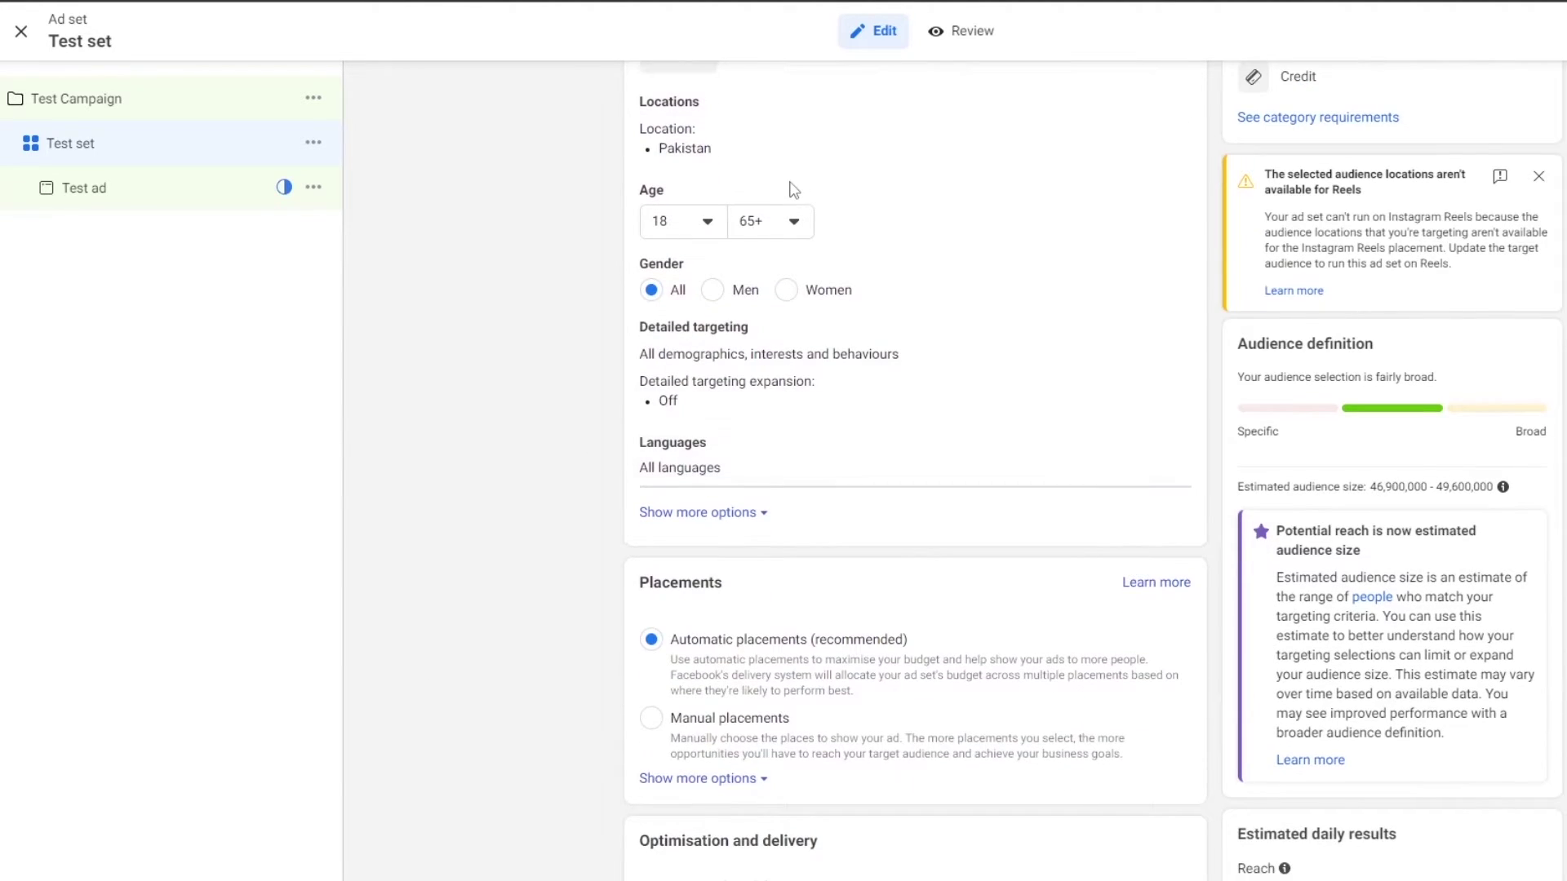
{"action": "scroll", "coordinate": [718, 228], "scroll_direction": "up", "scroll_amount": 1}
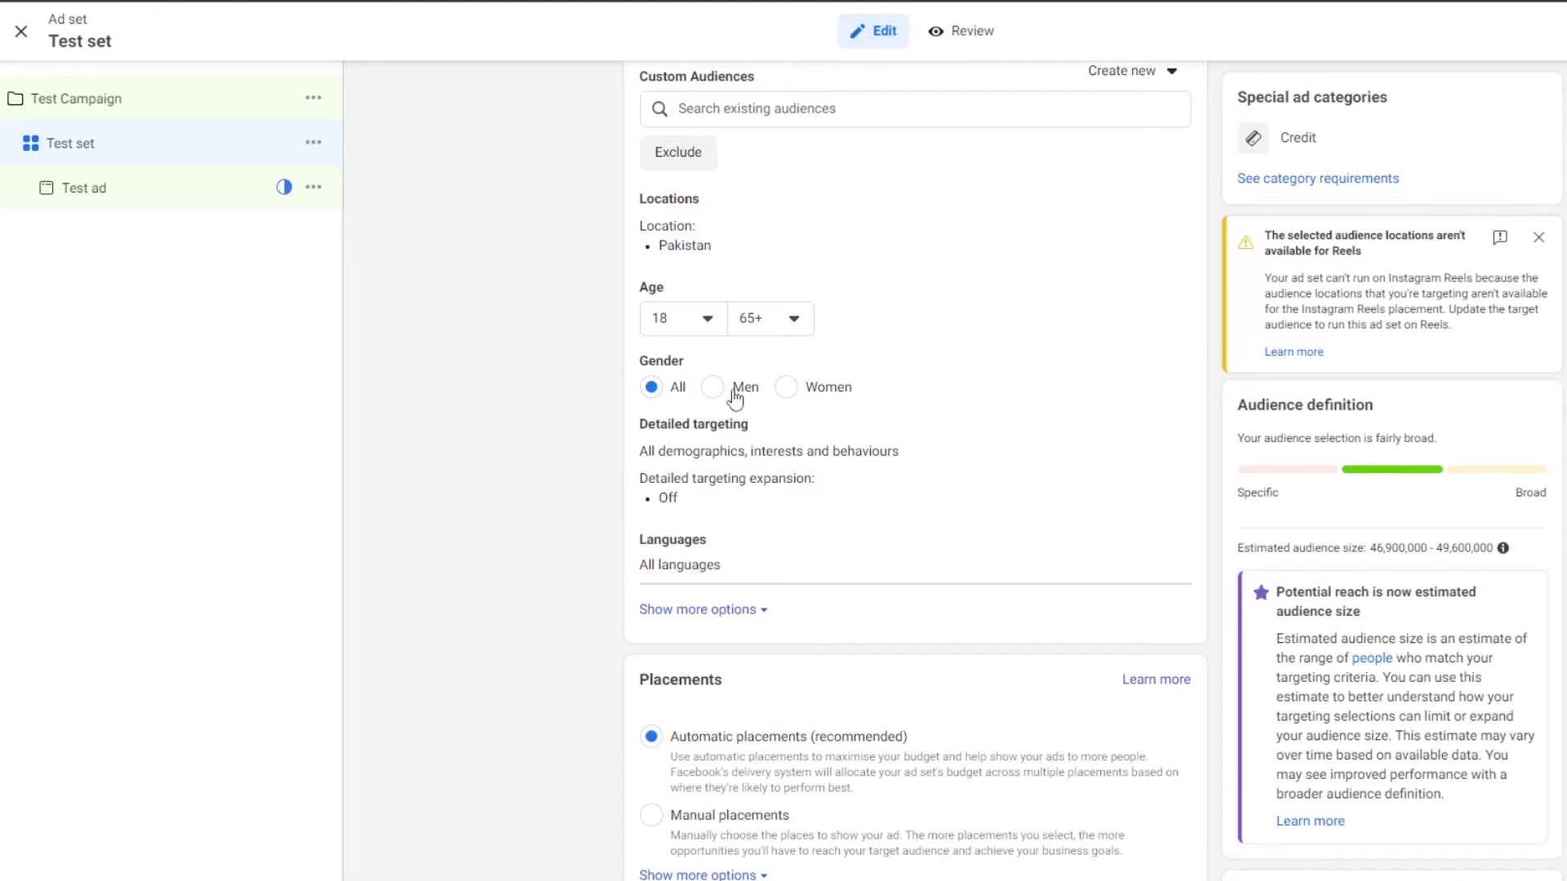
{"action": "scroll", "coordinate": [742, 500], "scroll_direction": "up", "scroll_amount": 1}
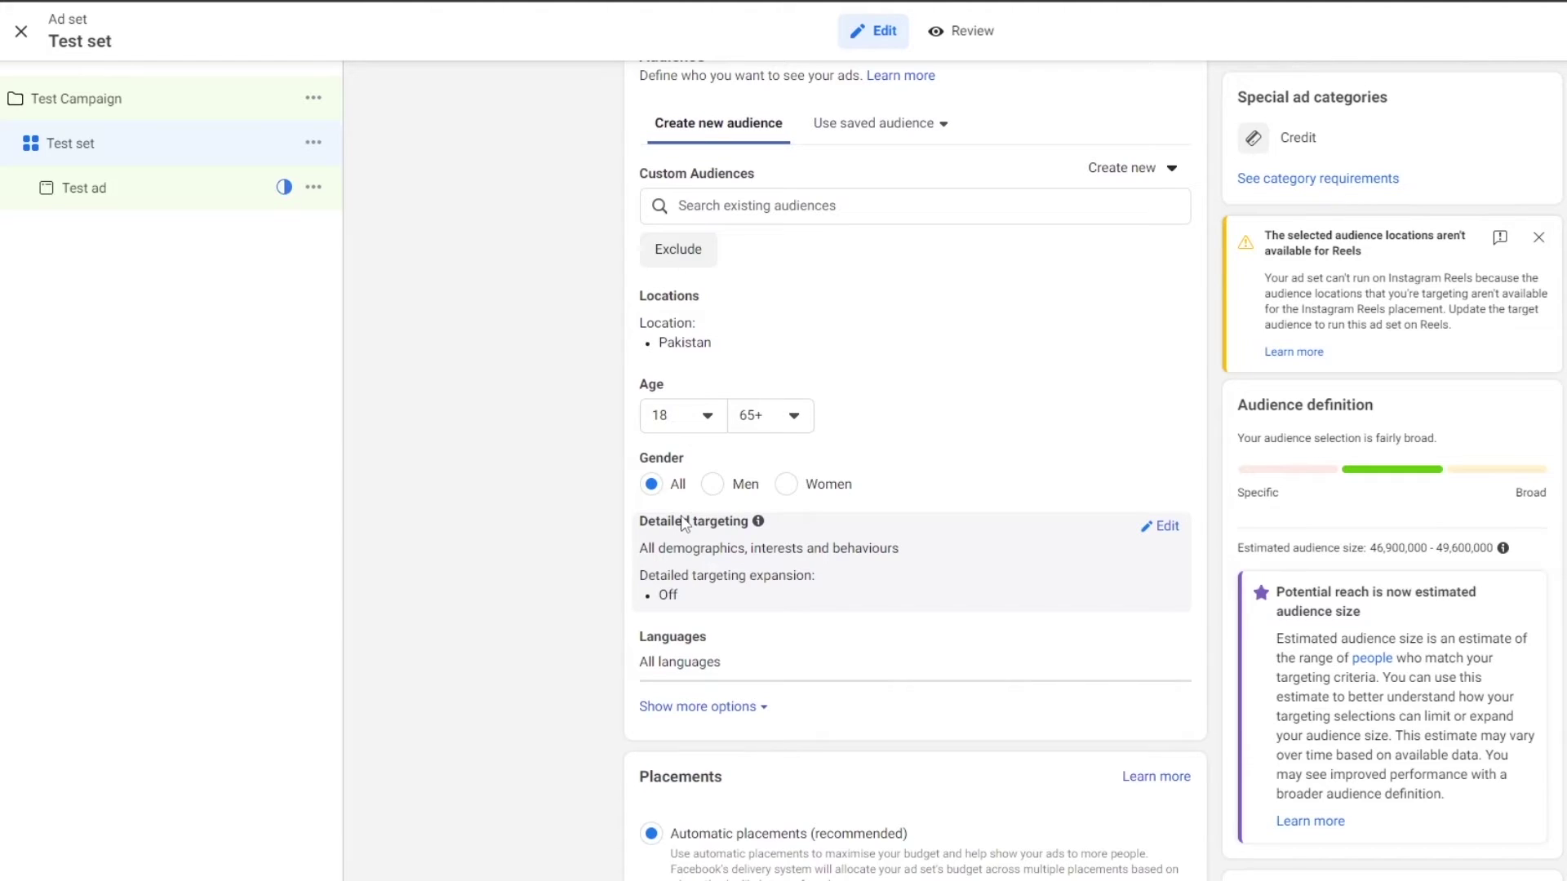
{"action": "scroll", "coordinate": [684, 523], "scroll_direction": "down", "scroll_amount": 1}
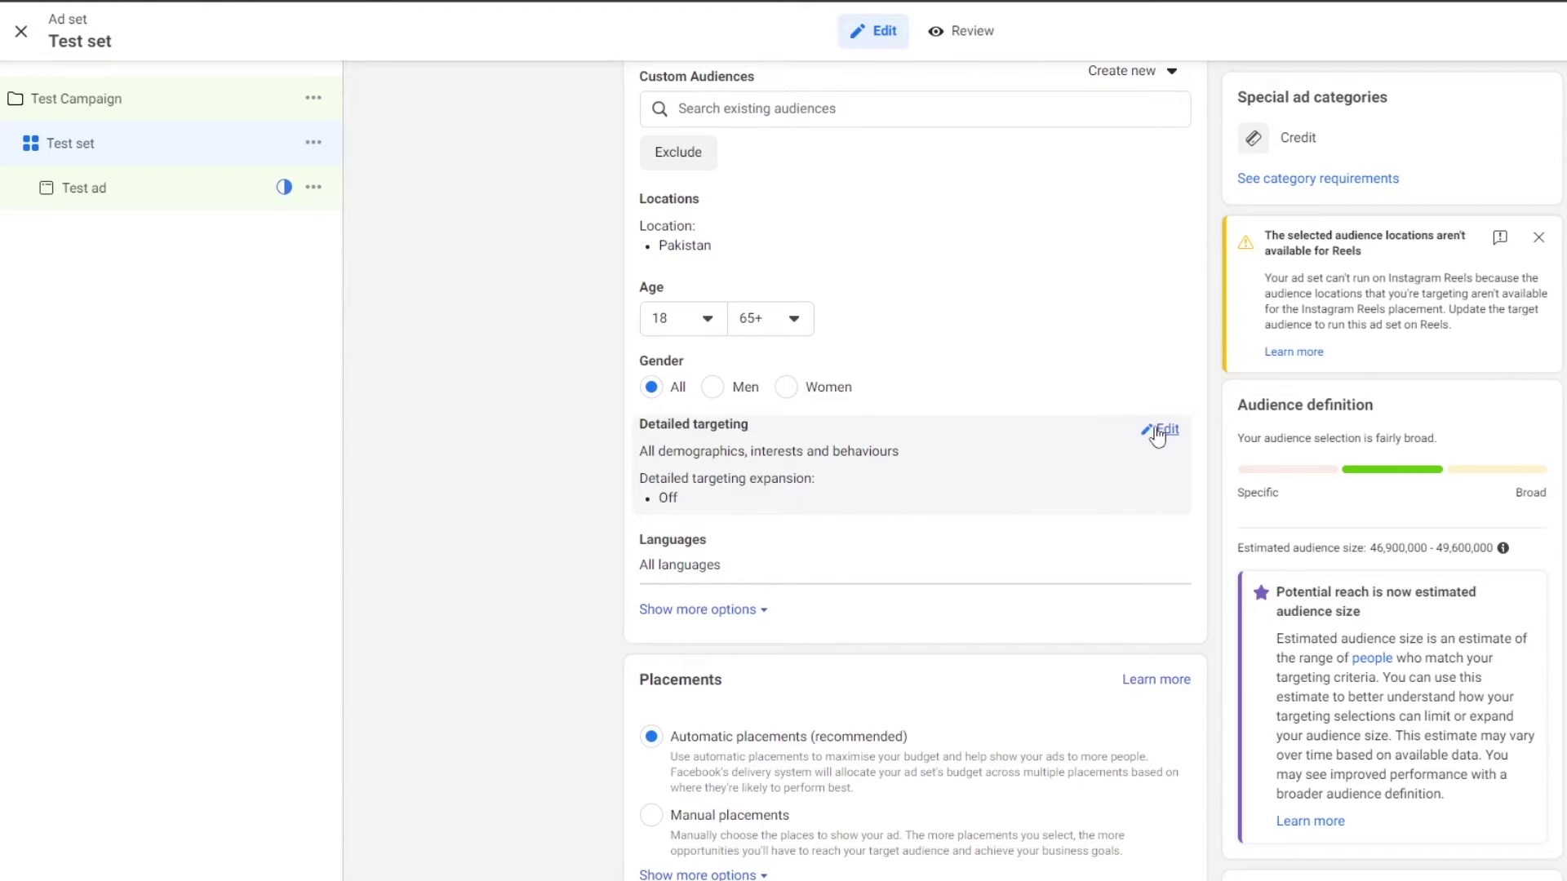
Step: Browse the detailed targeting categories and expand Interests
{"action": "left_click", "coordinate": [741, 482]}
{"action": "scroll", "coordinate": [710, 481], "scroll_direction": "down", "scroll_amount": 1}
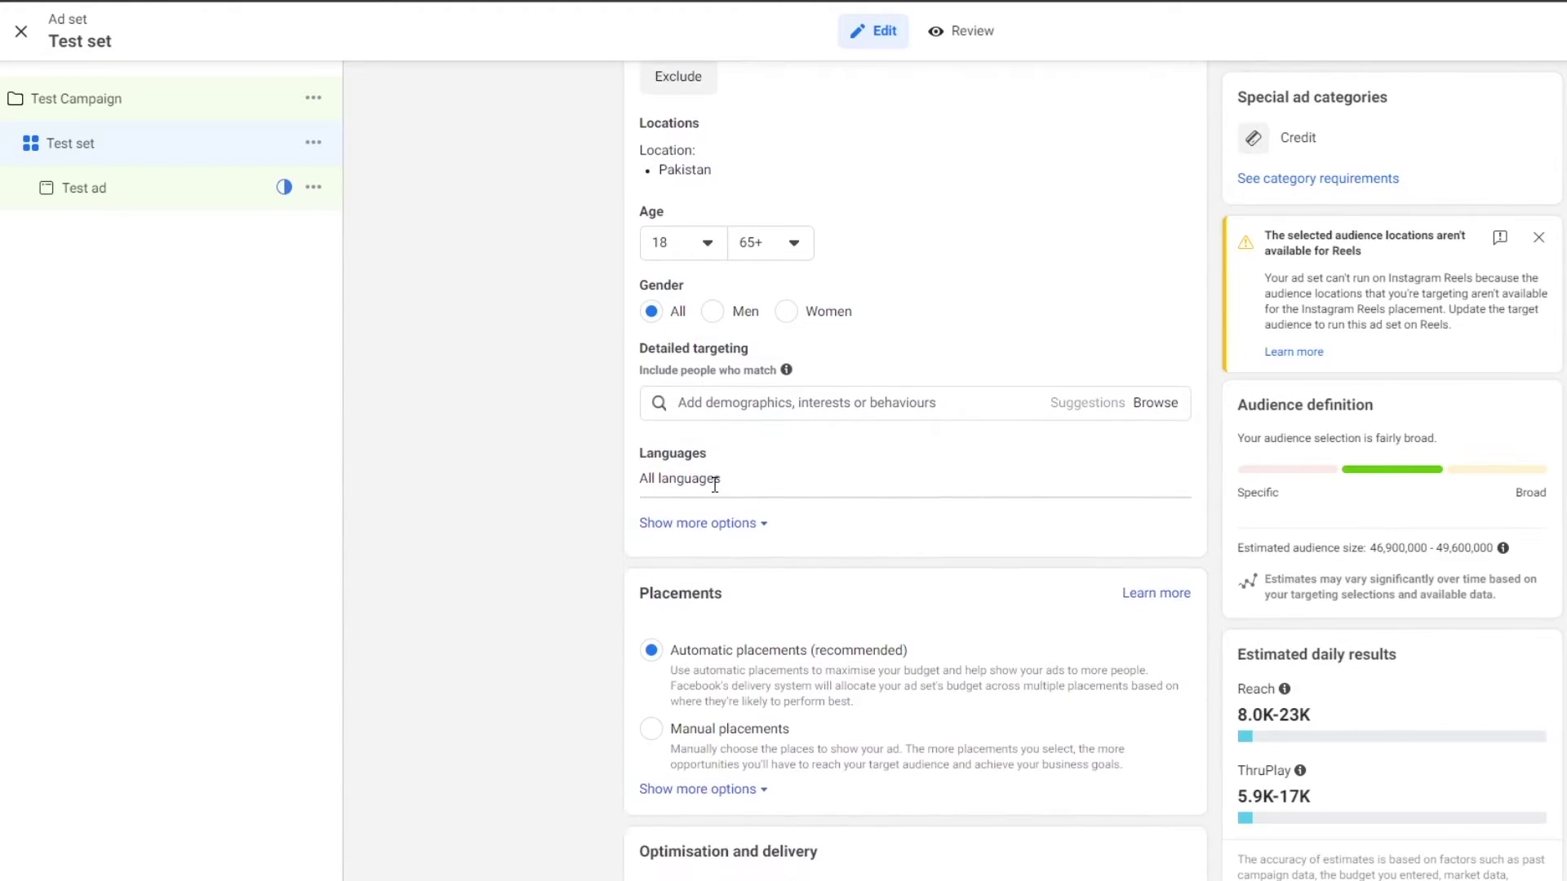
{"action": "left_click", "coordinate": [651, 396]}
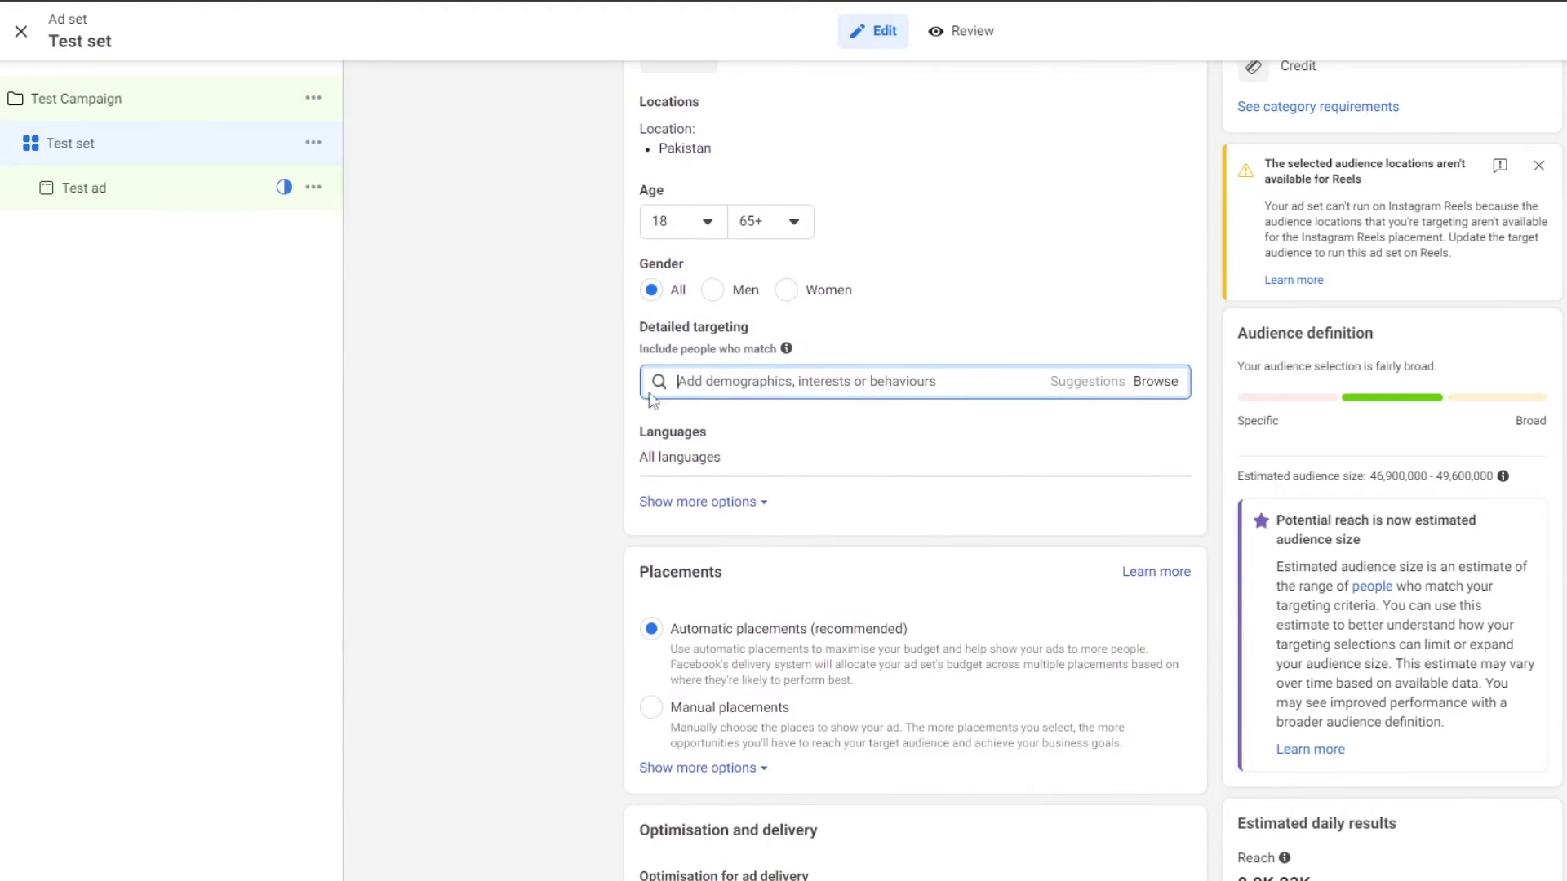
{"action": "left_click", "coordinate": [1168, 392]}
{"action": "left_click", "coordinate": [697, 429]}
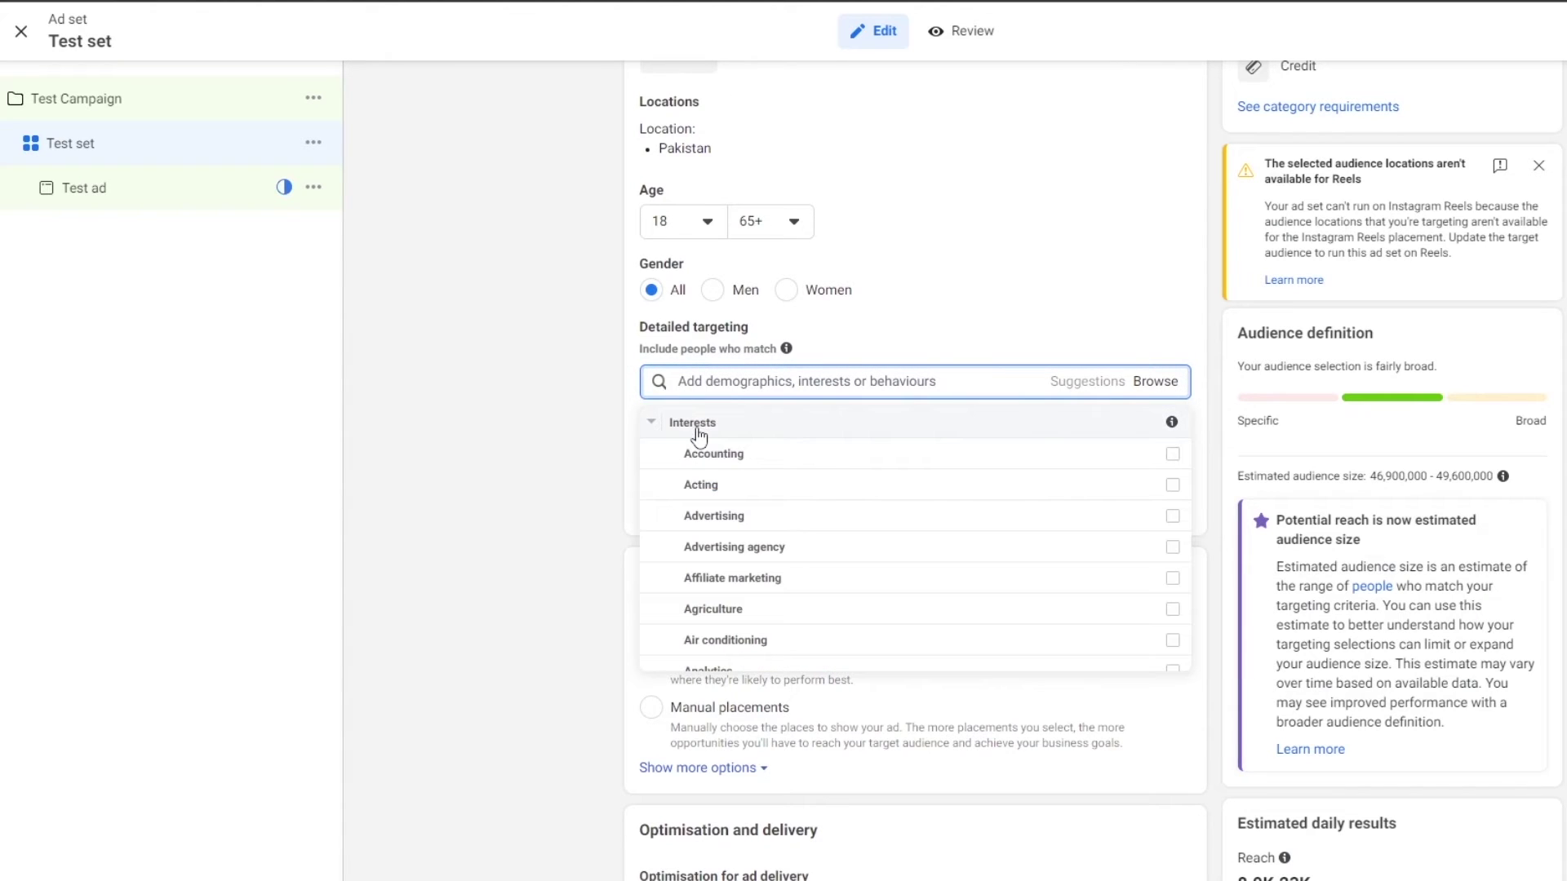
{"action": "scroll", "coordinate": [737, 595], "scroll_direction": "down", "scroll_amount": 3}
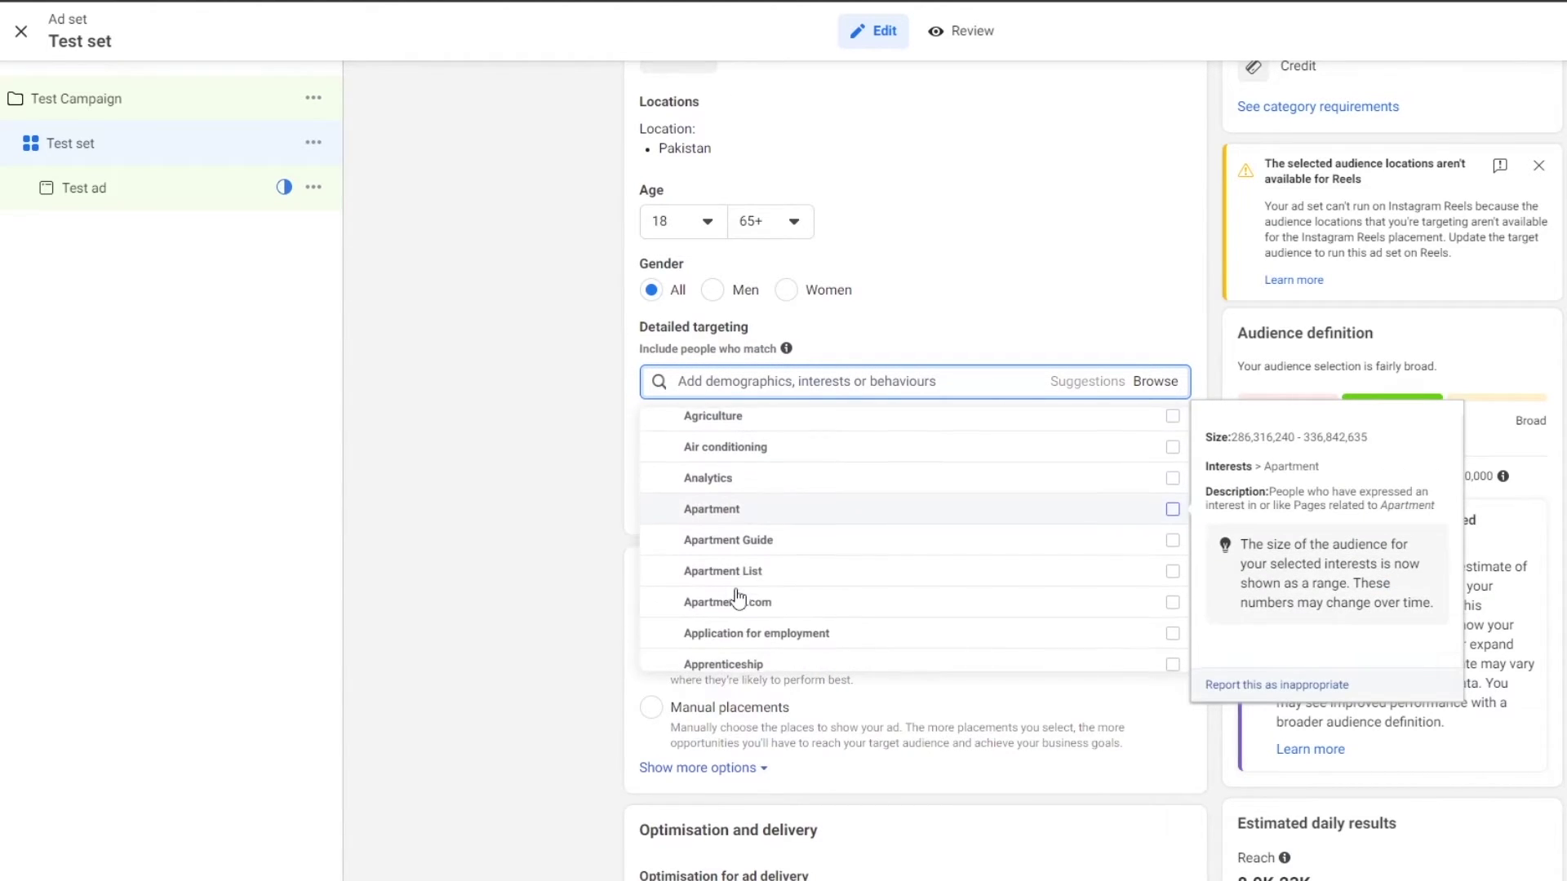
{"action": "scroll", "coordinate": [739, 604], "scroll_direction": "down", "scroll_amount": 5}
{"action": "scroll", "coordinate": [738, 612], "scroll_direction": "up", "scroll_amount": 3}
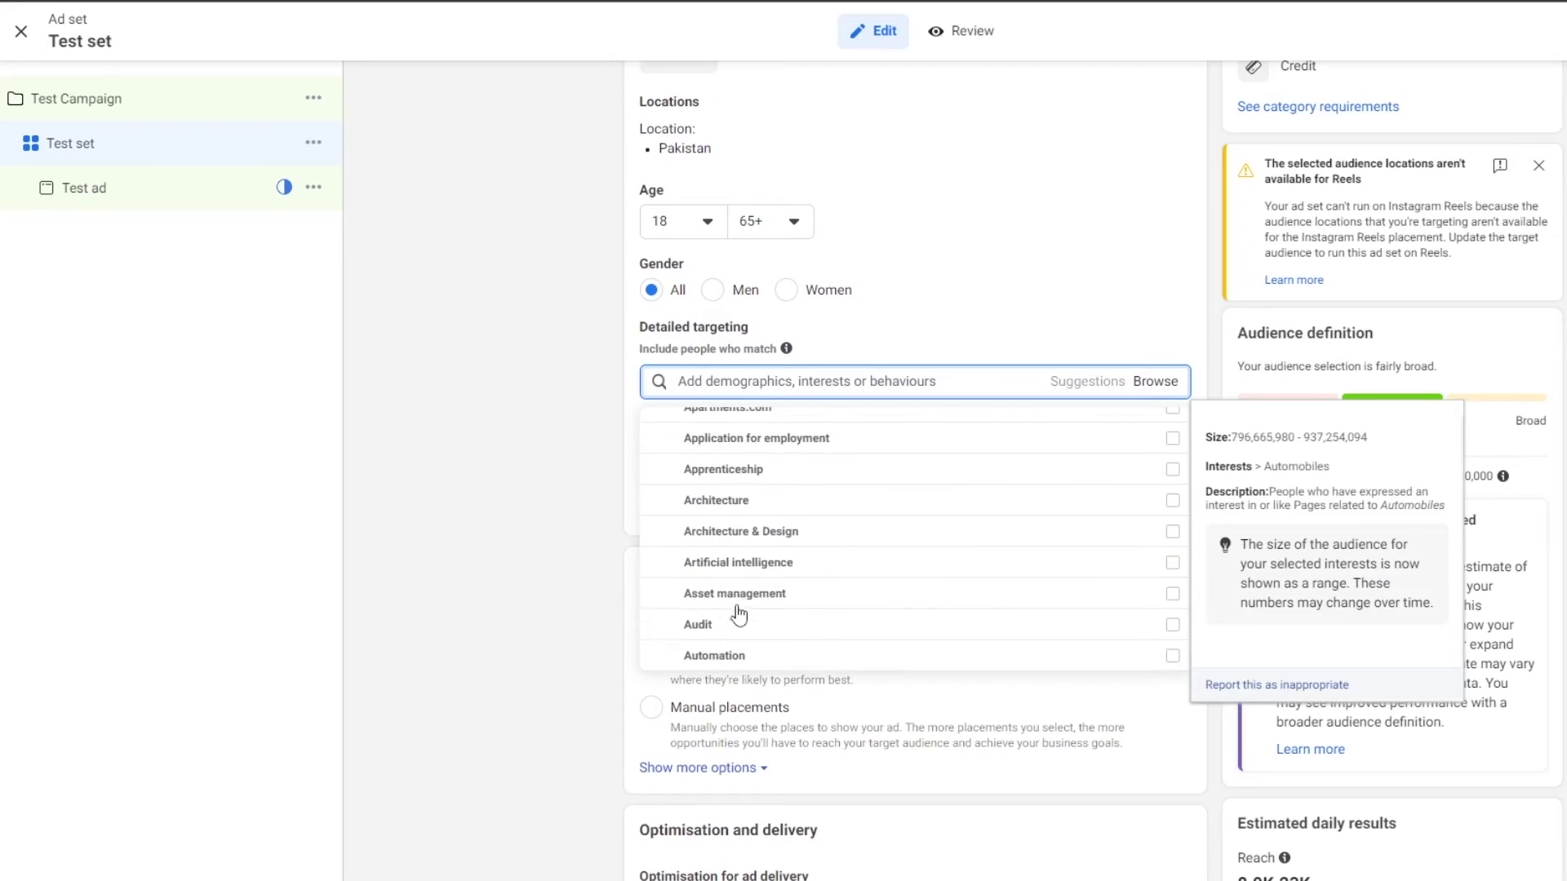
{"action": "scroll", "coordinate": [728, 608], "scroll_direction": "up", "scroll_amount": 3}
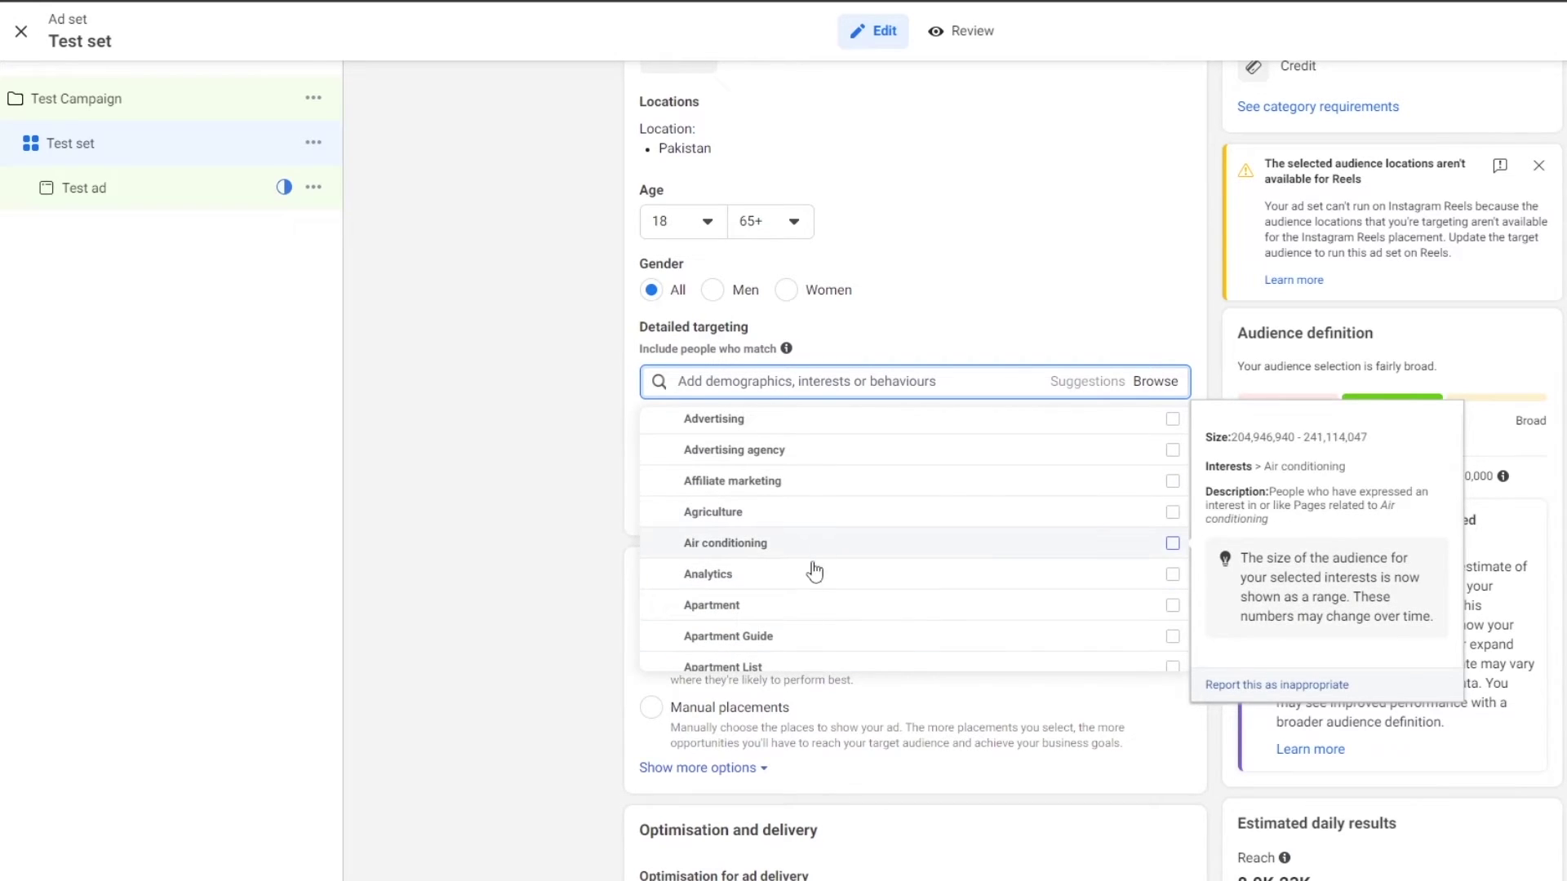
Step: Tick Air conditioning, Advertising, Automobiles, Communication and Commercial property, then close the list
{"action": "left_click", "coordinate": [813, 563]}
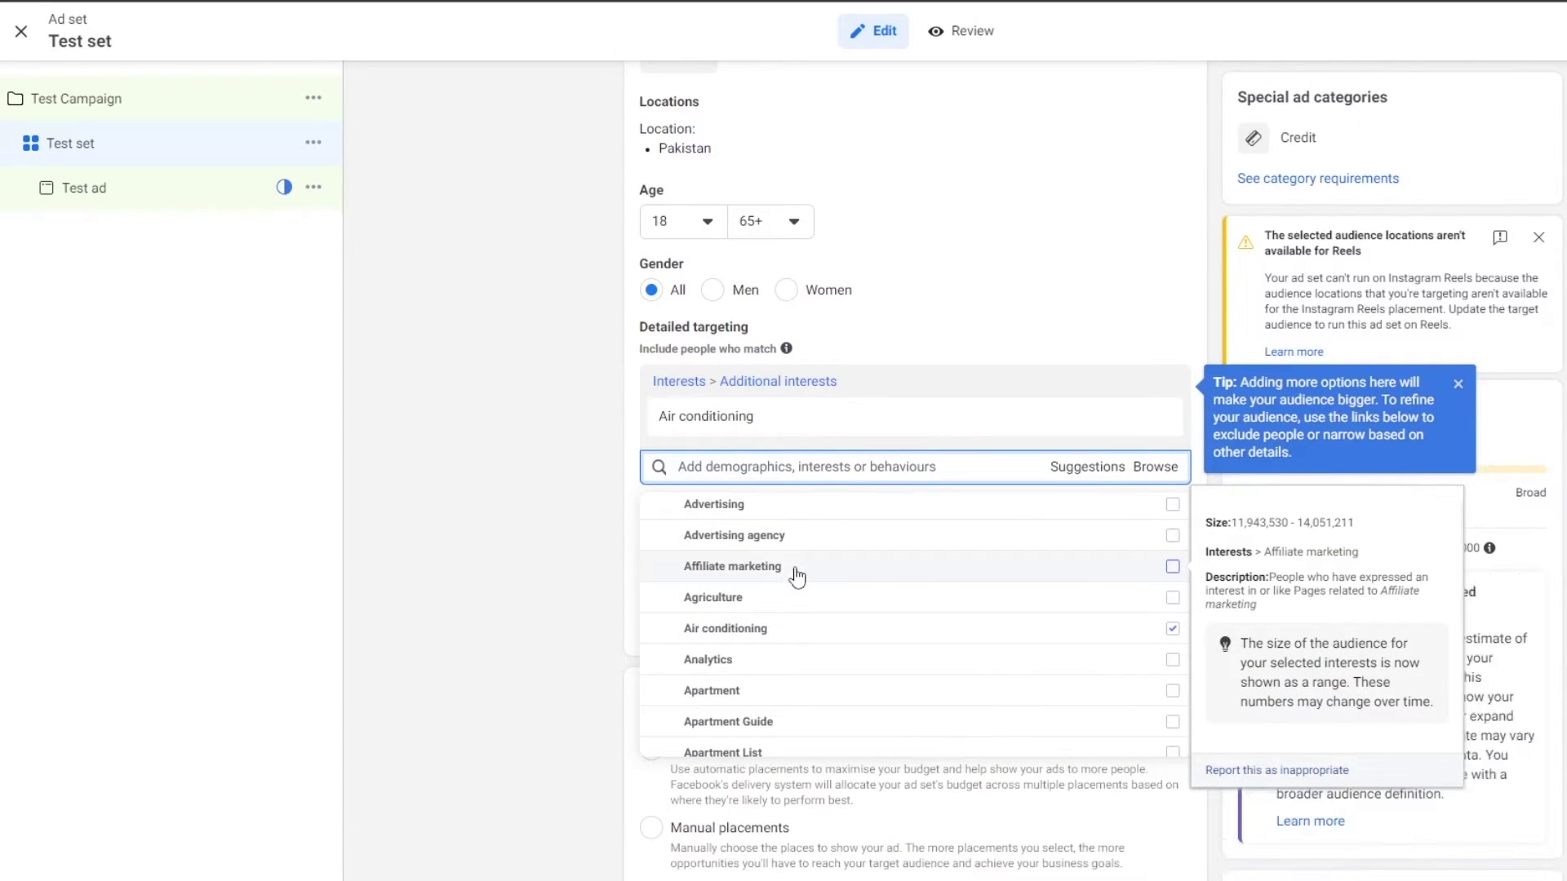
{"action": "left_click", "coordinate": [814, 508]}
{"action": "scroll", "coordinate": [757, 698], "scroll_direction": "down", "scroll_amount": 5}
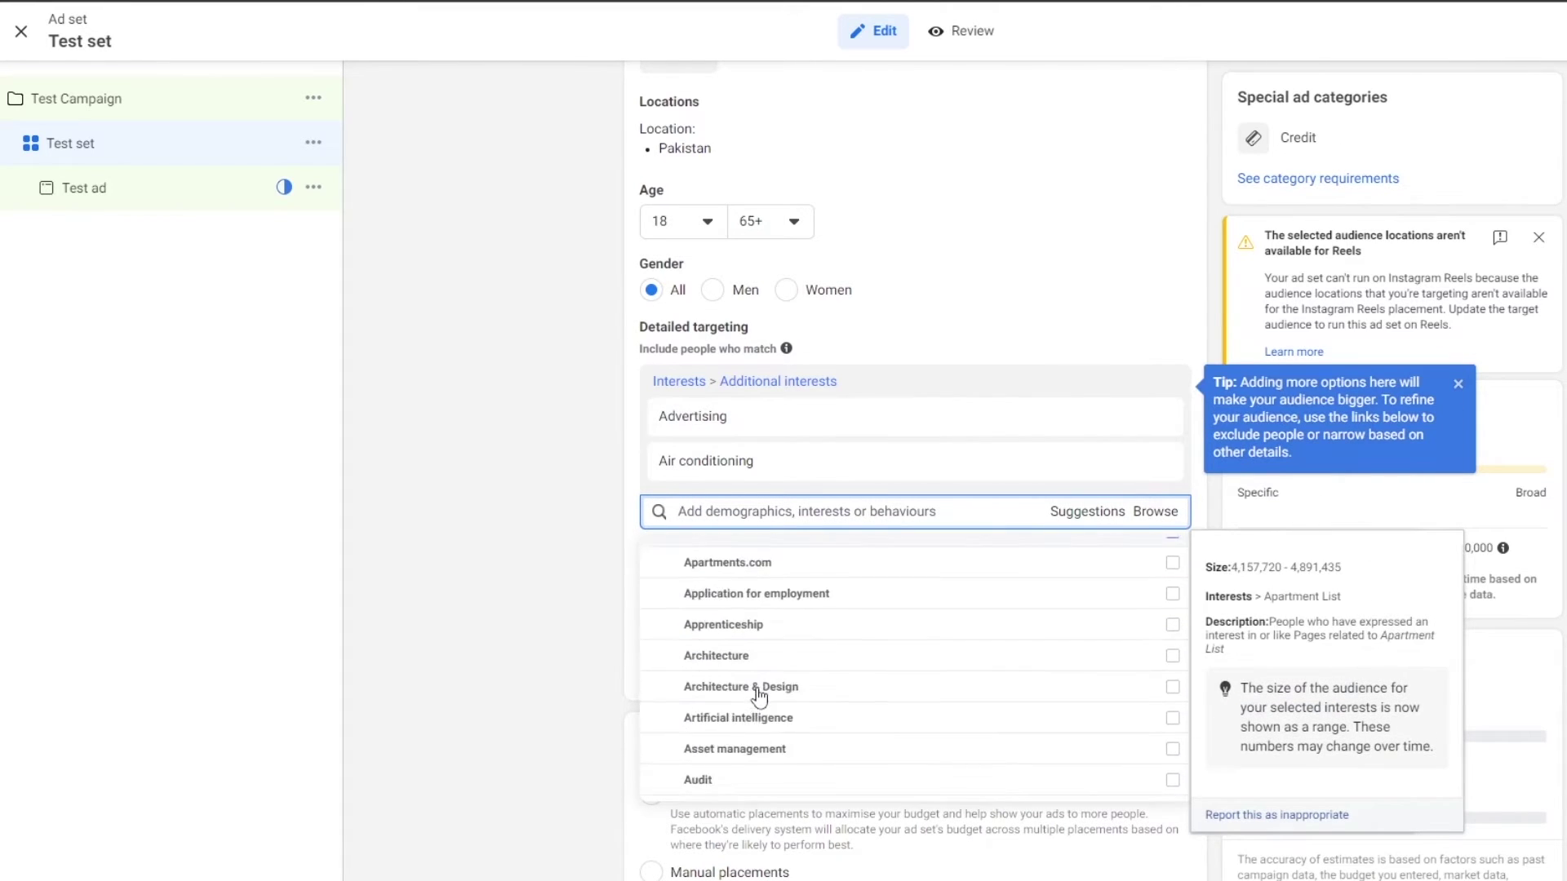
{"action": "left_click", "coordinate": [752, 654]}
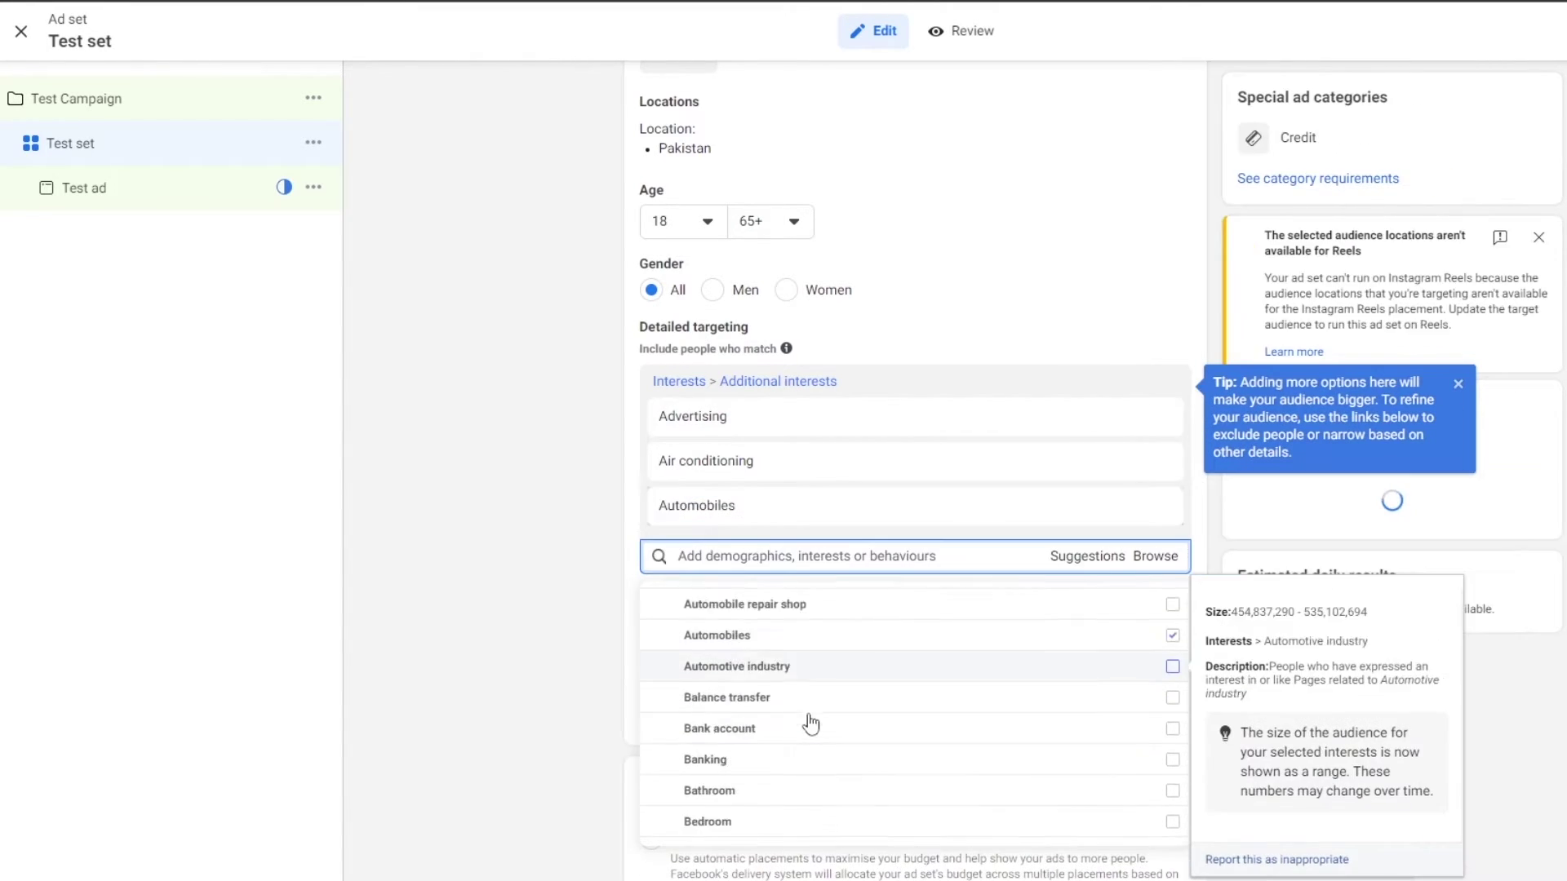
{"action": "scroll", "coordinate": [809, 722], "scroll_direction": "down", "scroll_amount": 3}
{"action": "scroll", "coordinate": [808, 718], "scroll_direction": "down", "scroll_amount": 3}
{"action": "left_click", "coordinate": [797, 717]}
{"action": "left_click", "coordinate": [797, 731]}
{"action": "scroll", "coordinate": [790, 752], "scroll_direction": "down", "scroll_amount": 5}
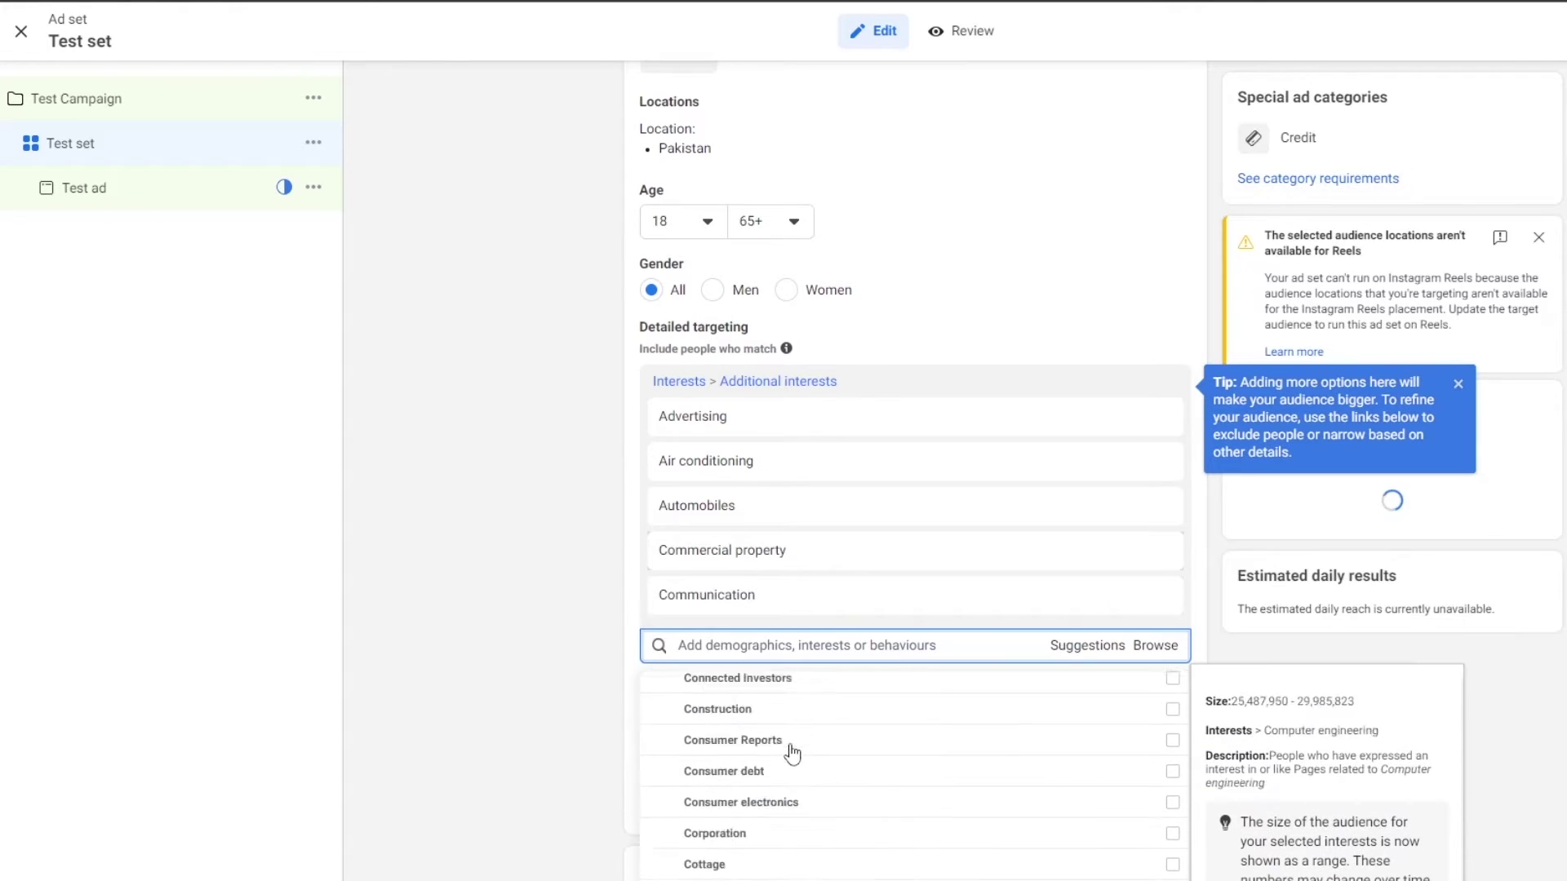
{"action": "scroll", "coordinate": [916, 763], "scroll_direction": "down", "scroll_amount": 3}
{"action": "left_click", "coordinate": [1205, 649]}
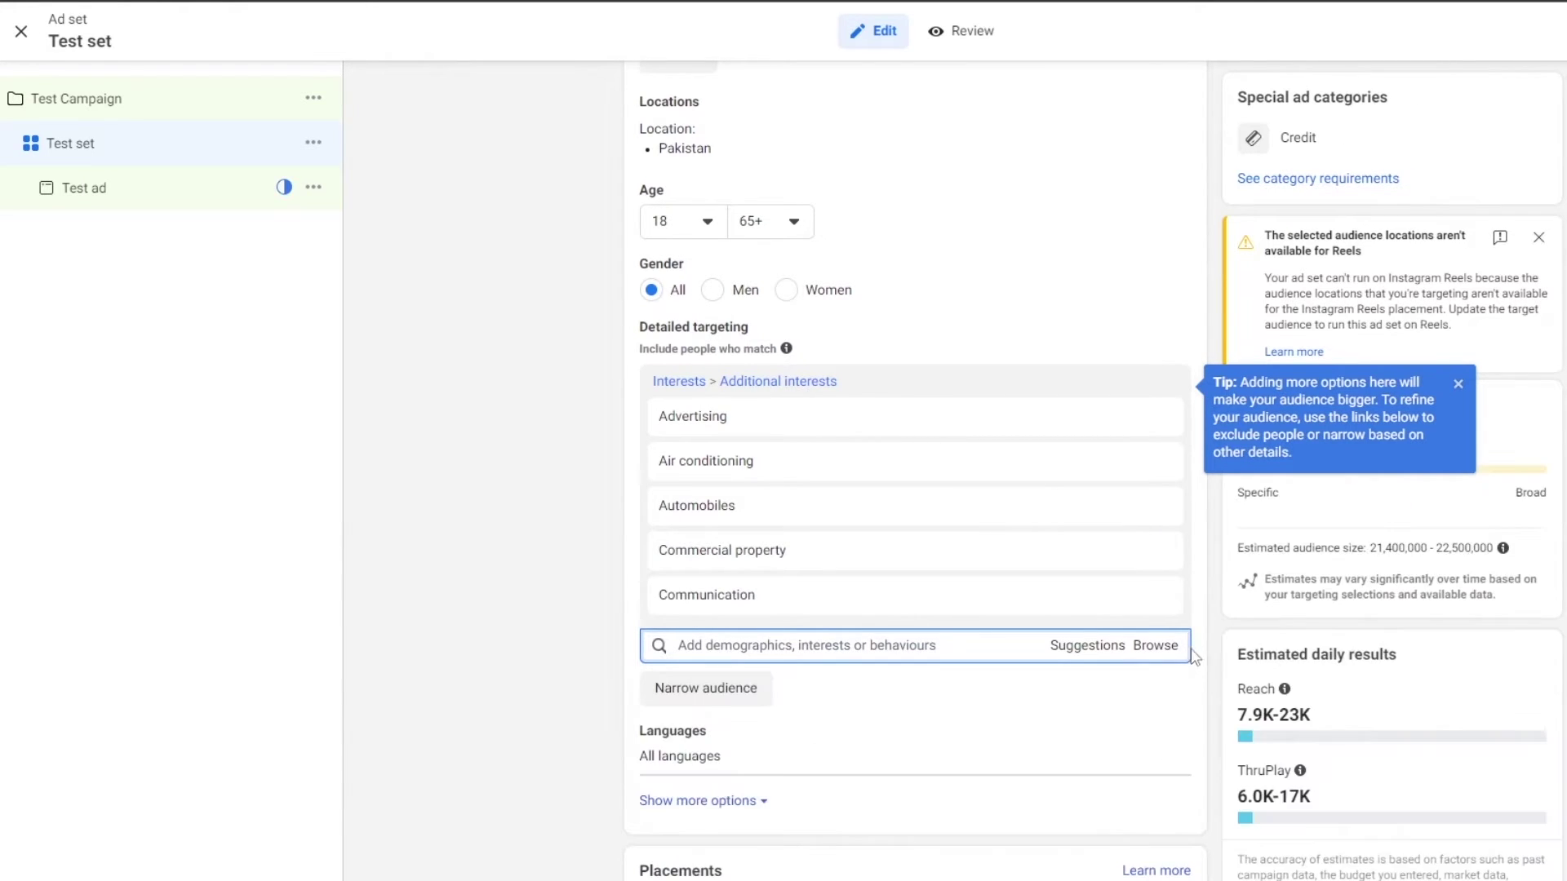
{"action": "scroll", "coordinate": [922, 482], "scroll_direction": "down", "scroll_amount": 5}
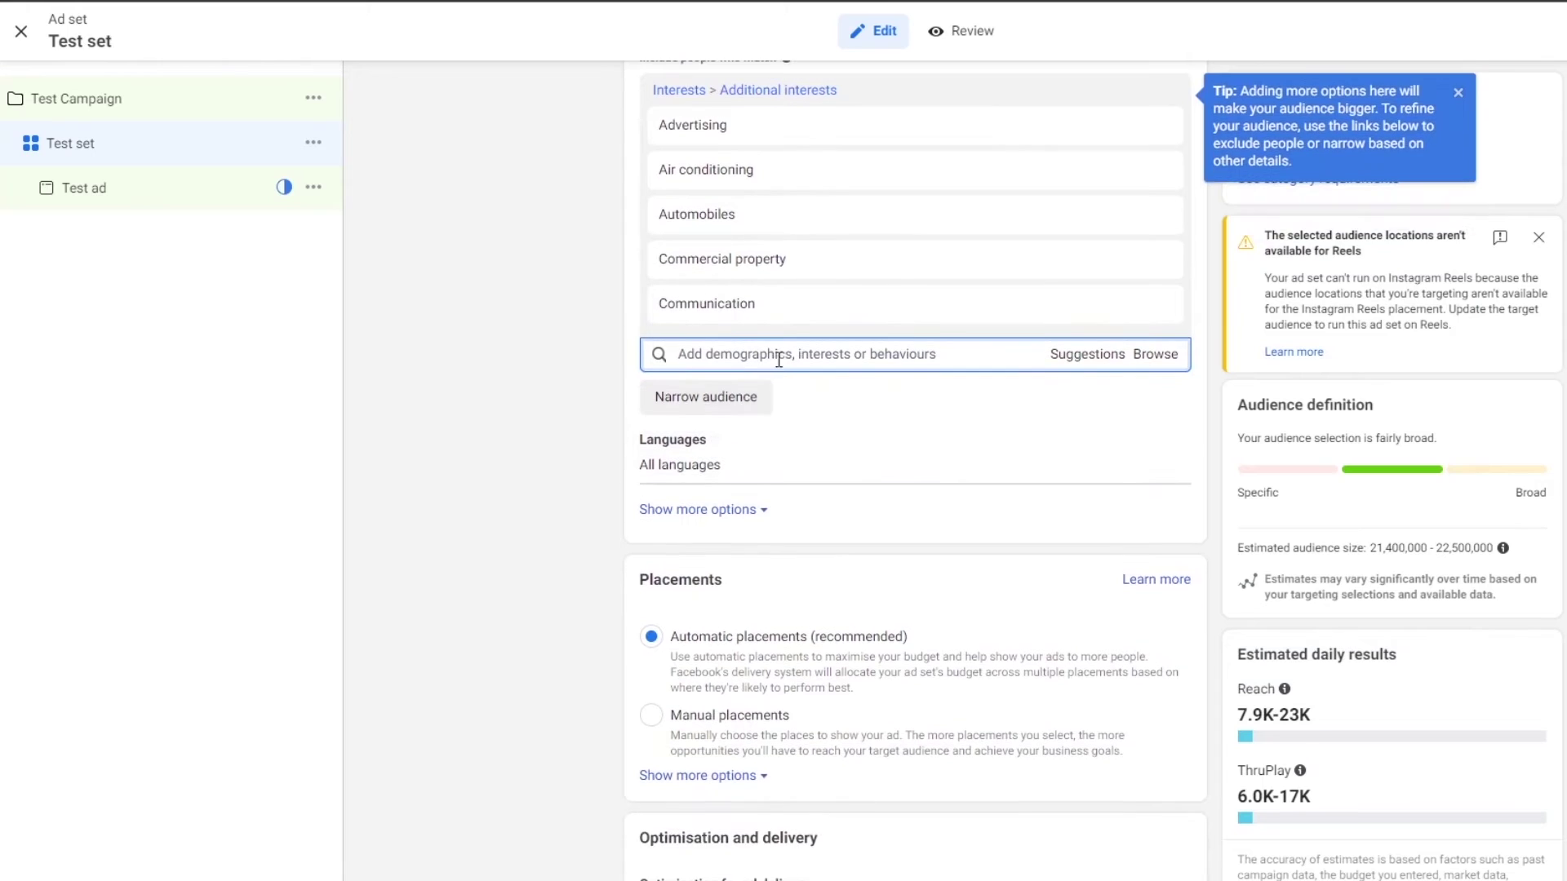
{"action": "scroll", "coordinate": [718, 335], "scroll_direction": "down", "scroll_amount": 2}
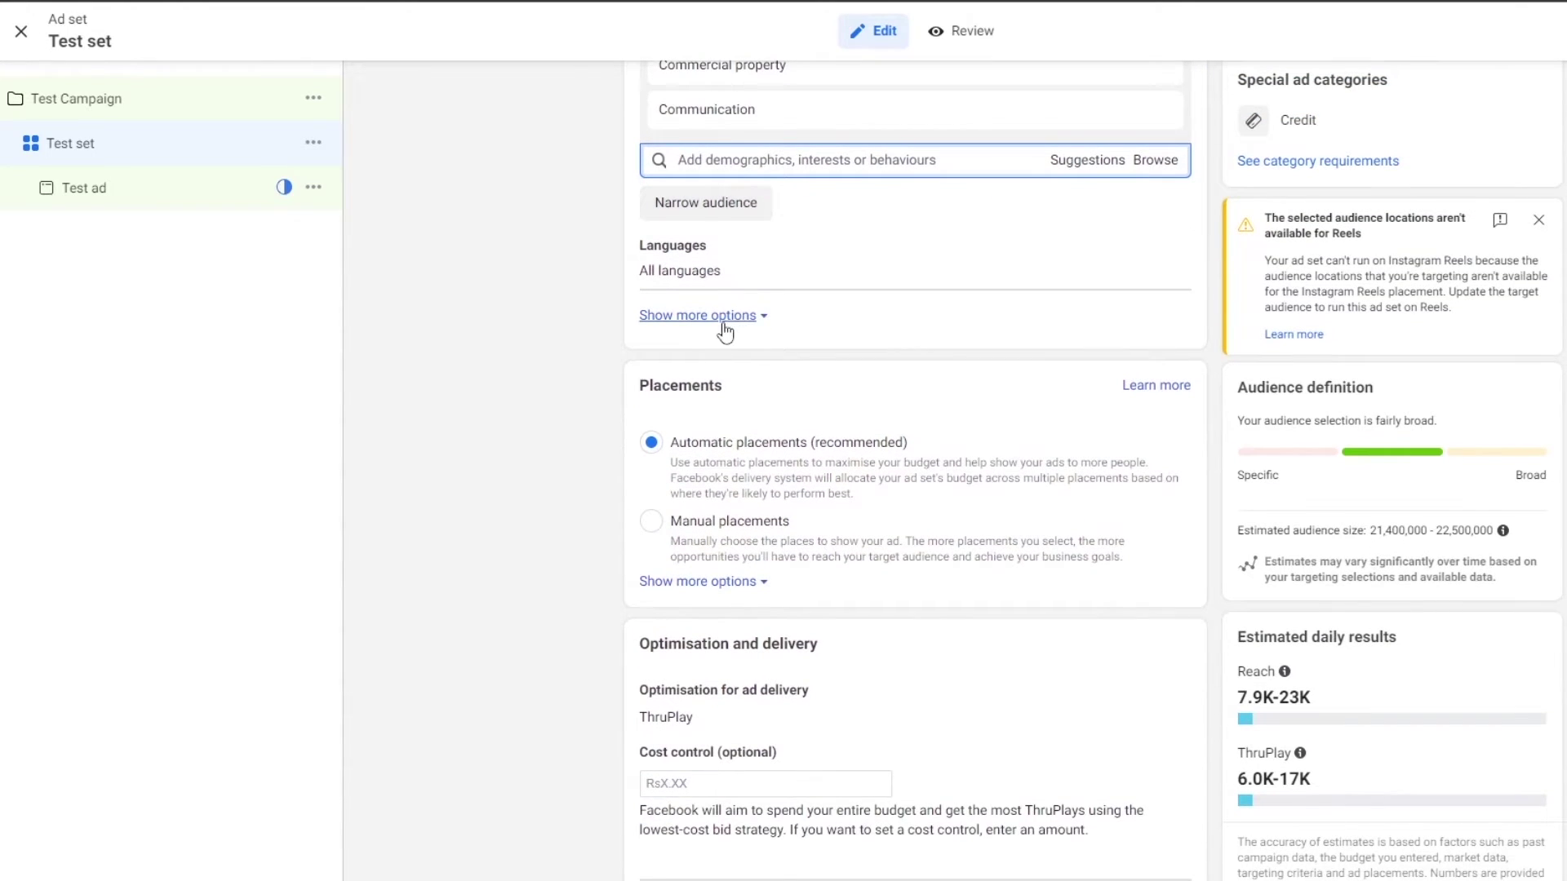
{"action": "scroll", "coordinate": [718, 328], "scroll_direction": "down", "scroll_amount": 2}
{"action": "scroll", "coordinate": [718, 326], "scroll_direction": "up", "scroll_amount": 1}
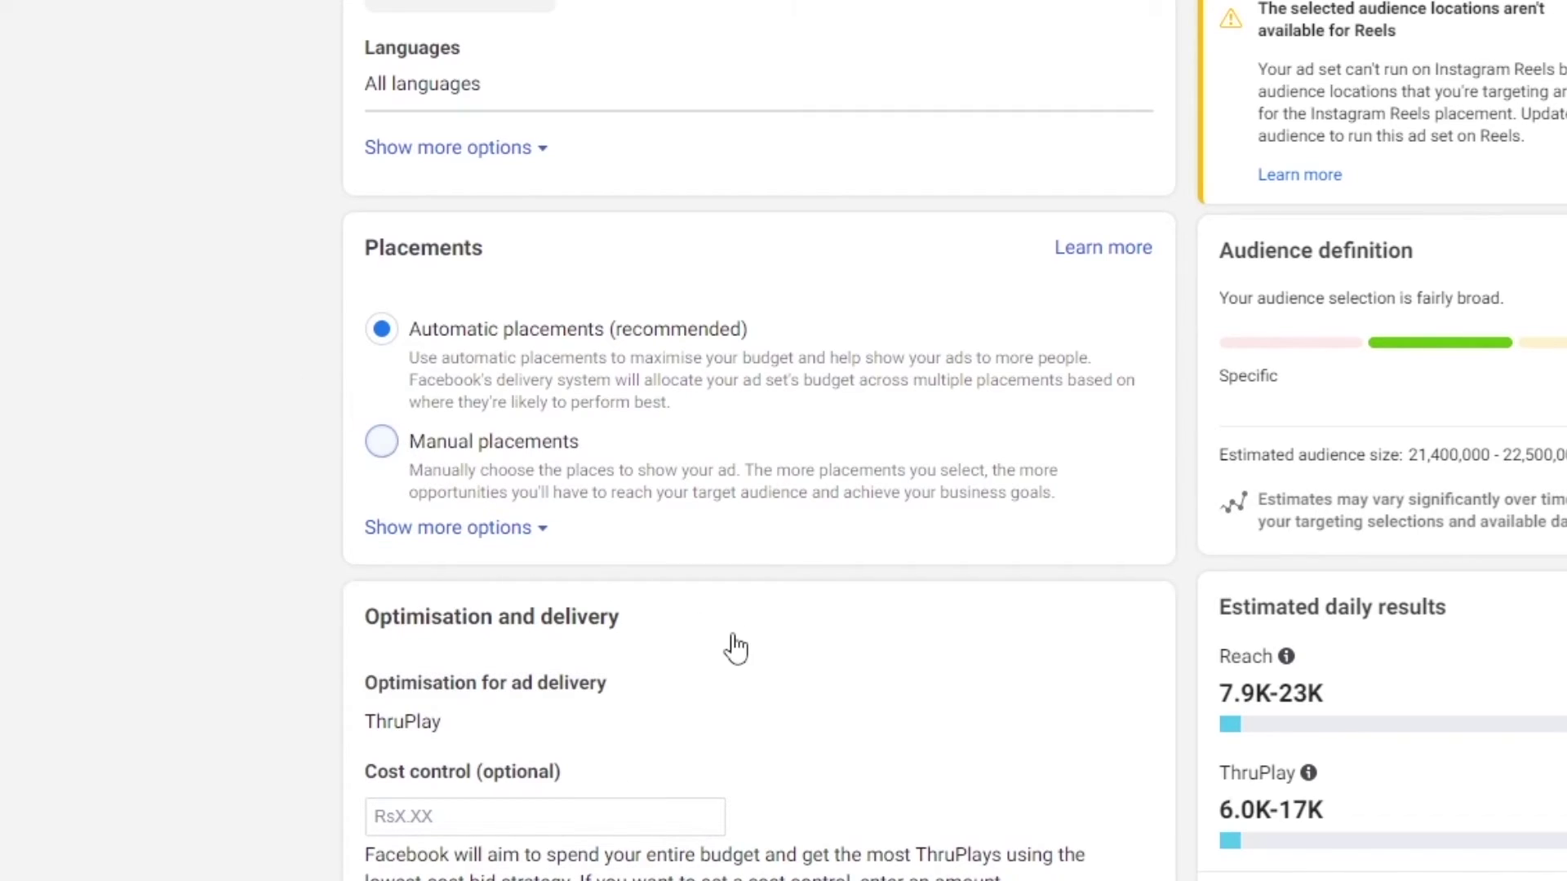
{"action": "left_click", "coordinate": [424, 457]}
{"action": "scroll", "coordinate": [433, 465], "scroll_direction": "down", "scroll_amount": 3}
{"action": "scroll", "coordinate": [438, 467], "scroll_direction": "down", "scroll_amount": 3}
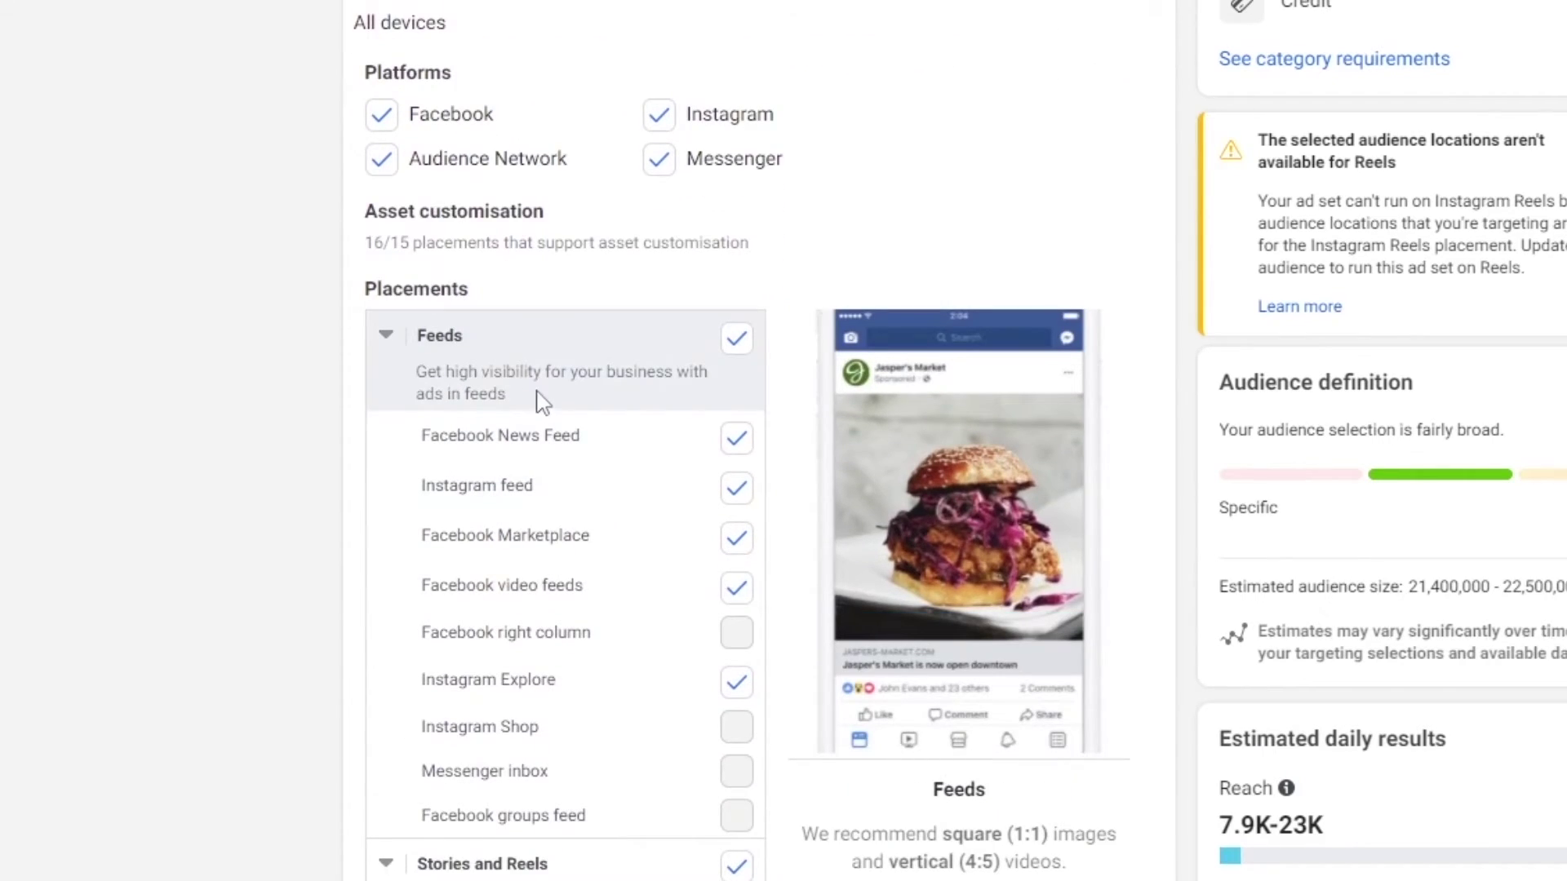
{"action": "scroll", "coordinate": [647, 408], "scroll_direction": "down", "scroll_amount": 2}
{"action": "scroll", "coordinate": [624, 368], "scroll_direction": "down", "scroll_amount": 2}
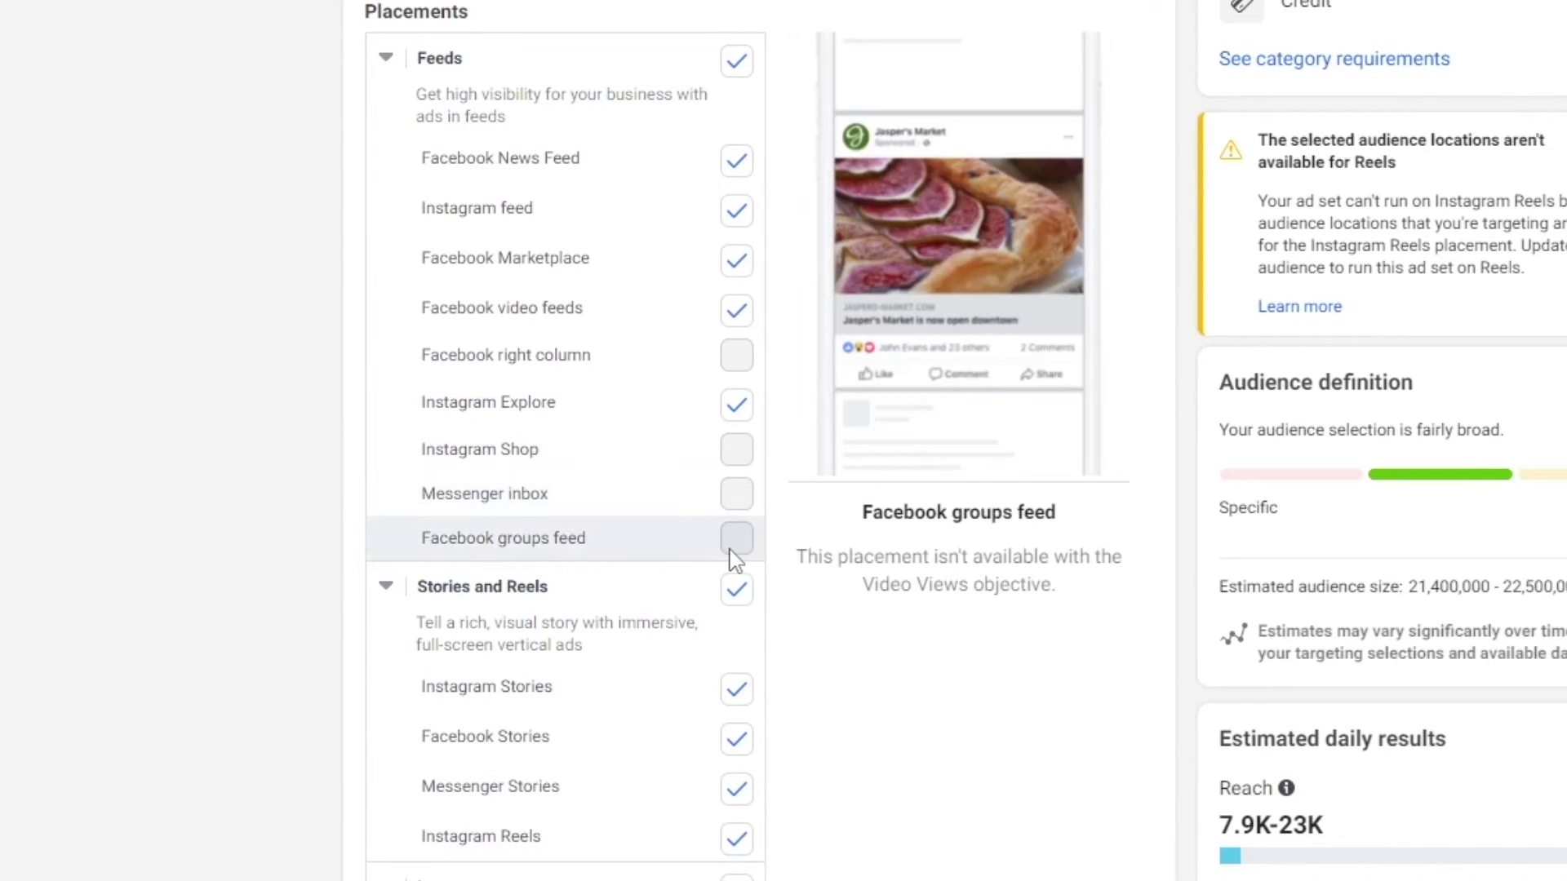
{"action": "scroll", "coordinate": [723, 408], "scroll_direction": "down", "scroll_amount": 1}
{"action": "scroll", "coordinate": [723, 408], "scroll_direction": "down", "scroll_amount": 15}
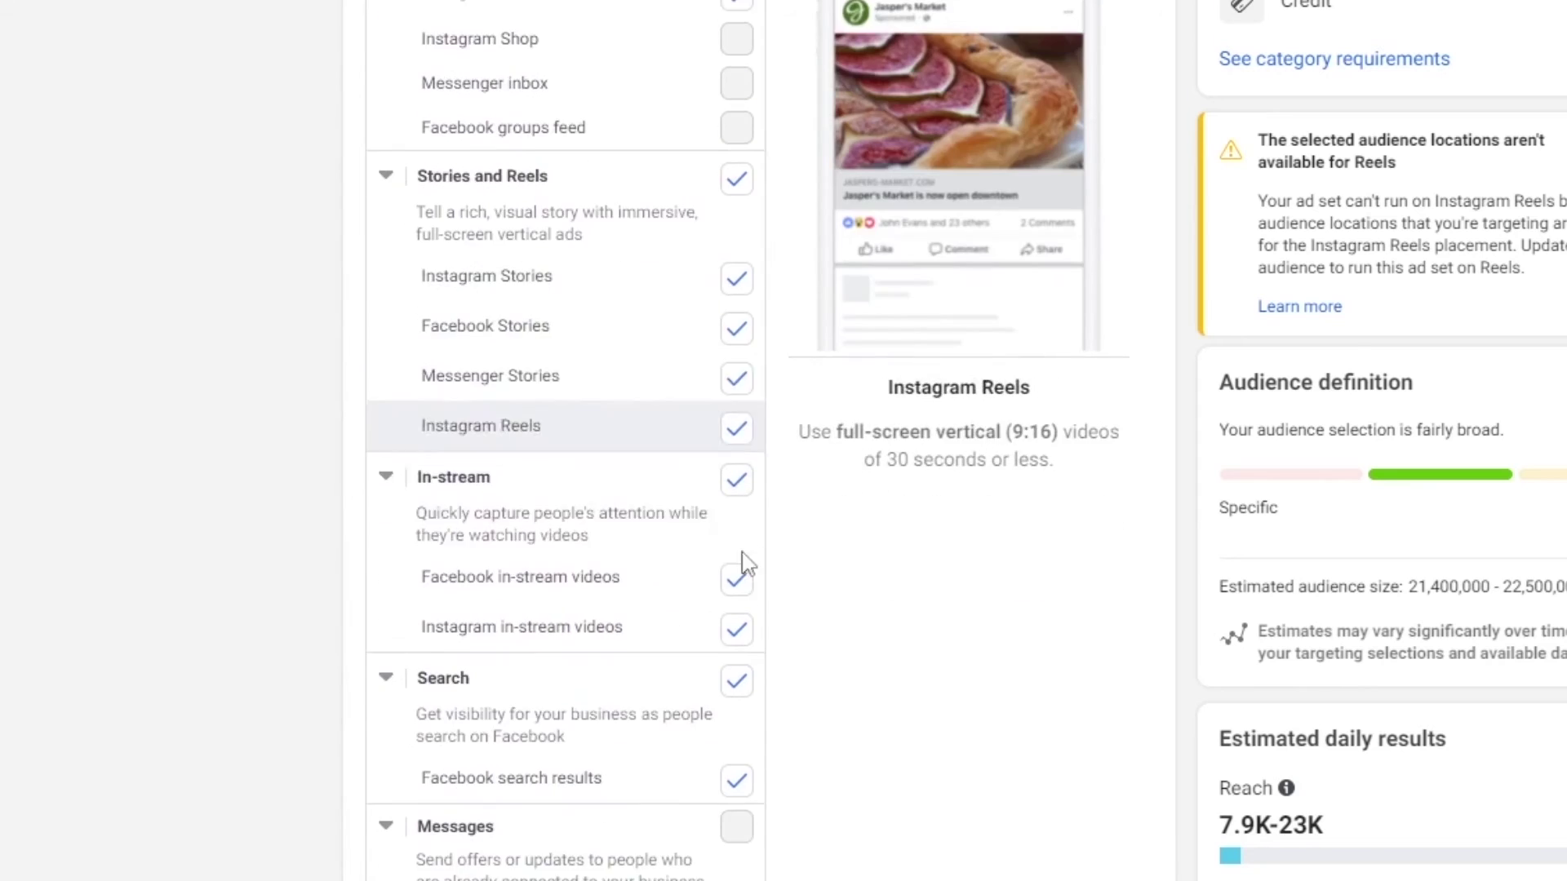
{"action": "scroll", "coordinate": [714, 857], "scroll_direction": "up", "scroll_amount": 11}
{"action": "scroll", "coordinate": [710, 867], "scroll_direction": "up", "scroll_amount": 10}
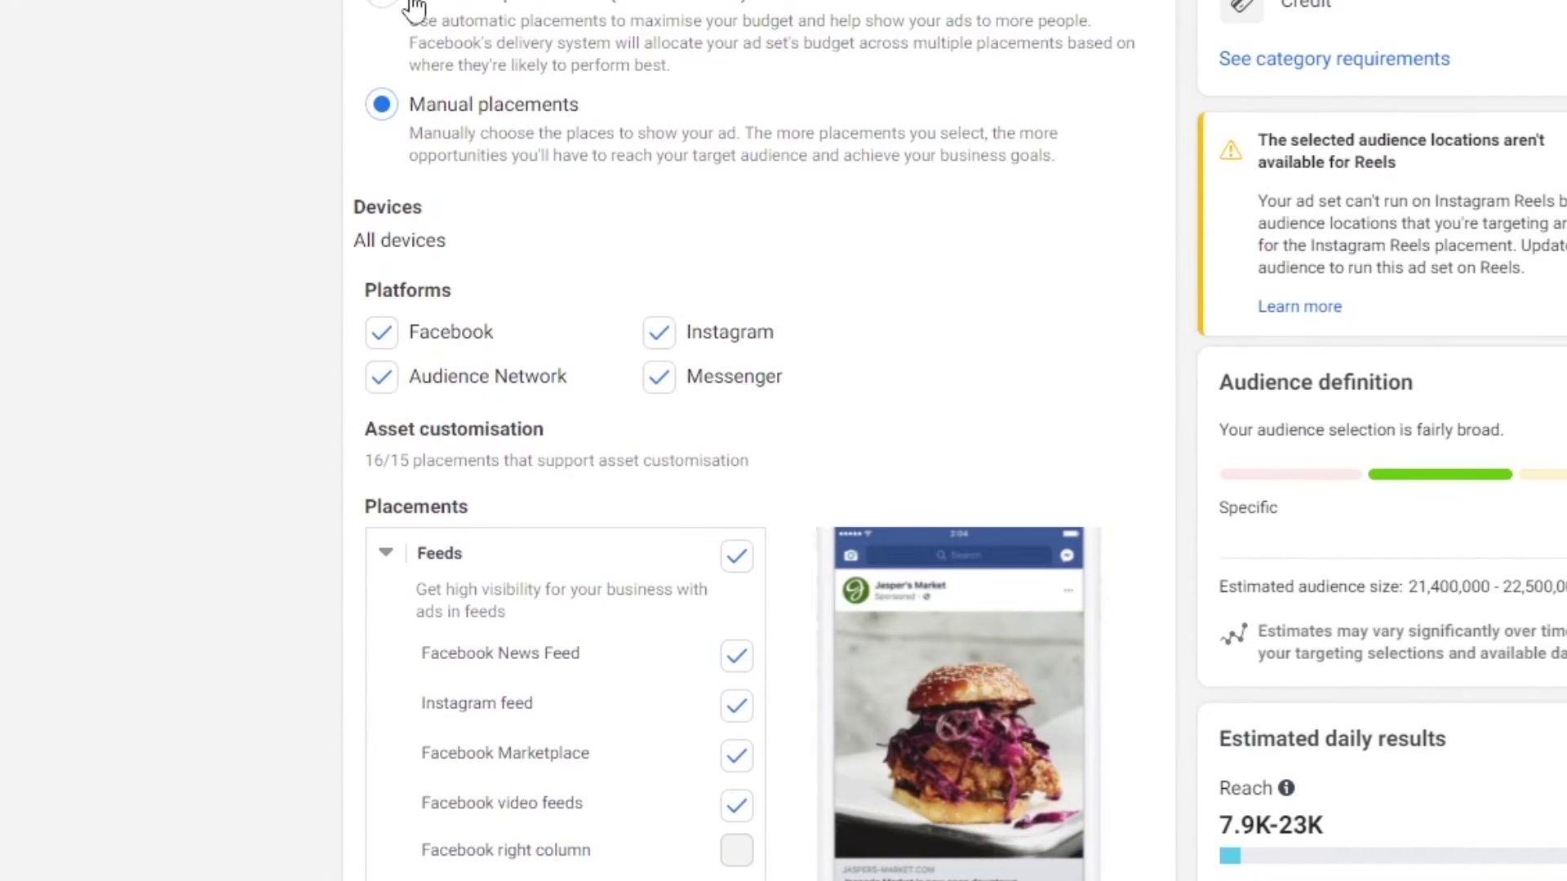
{"action": "left_click", "coordinate": [385, 8]}
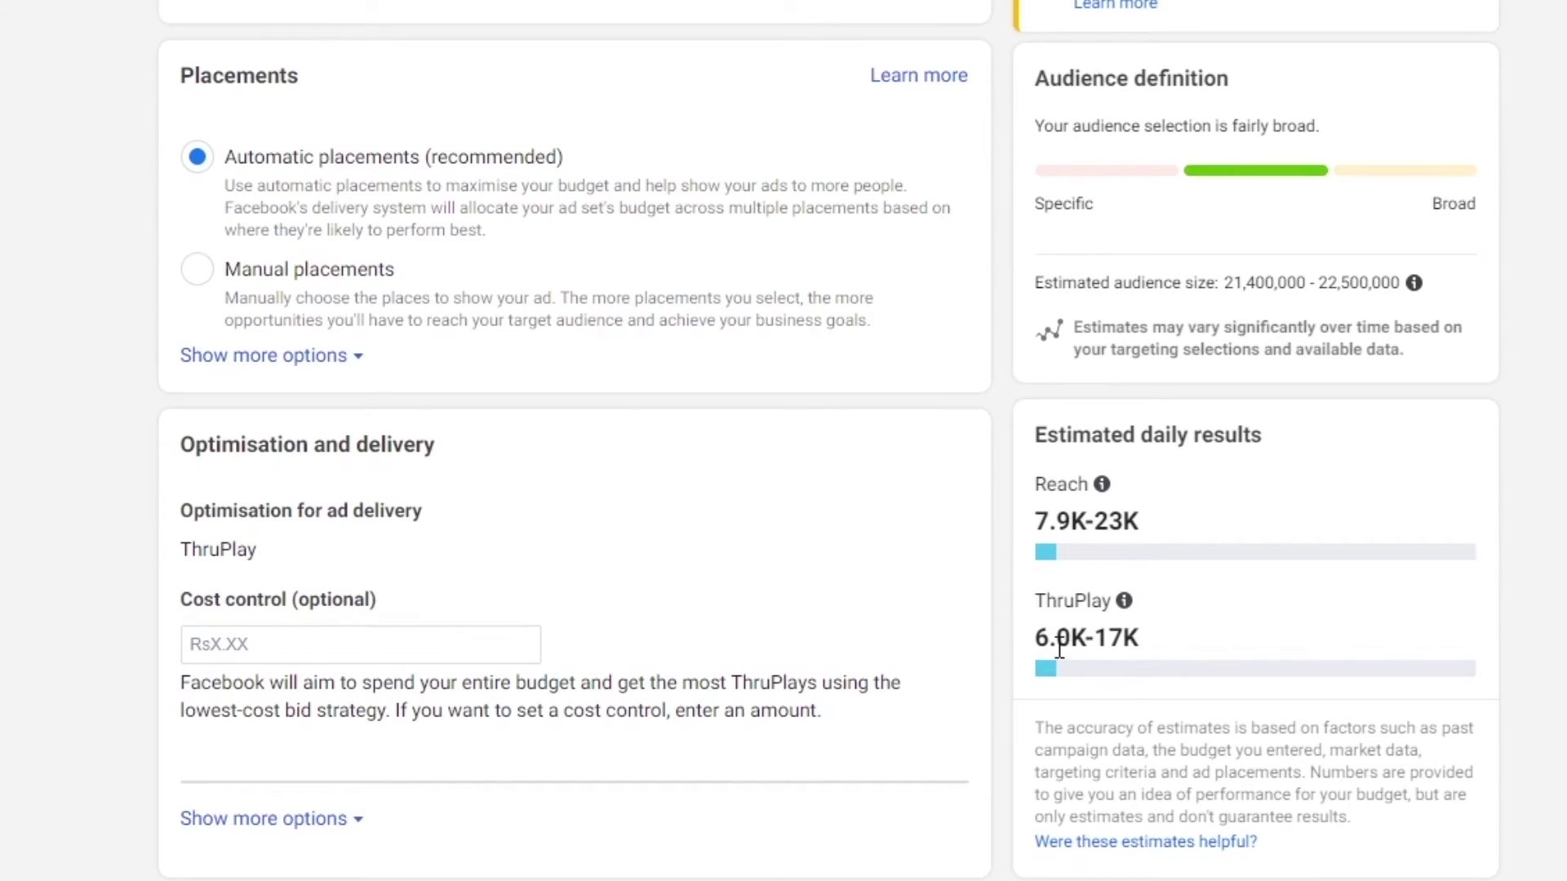
{"action": "left_click_drag", "start_coordinate": [1036, 638], "coordinate": [1126, 640]}
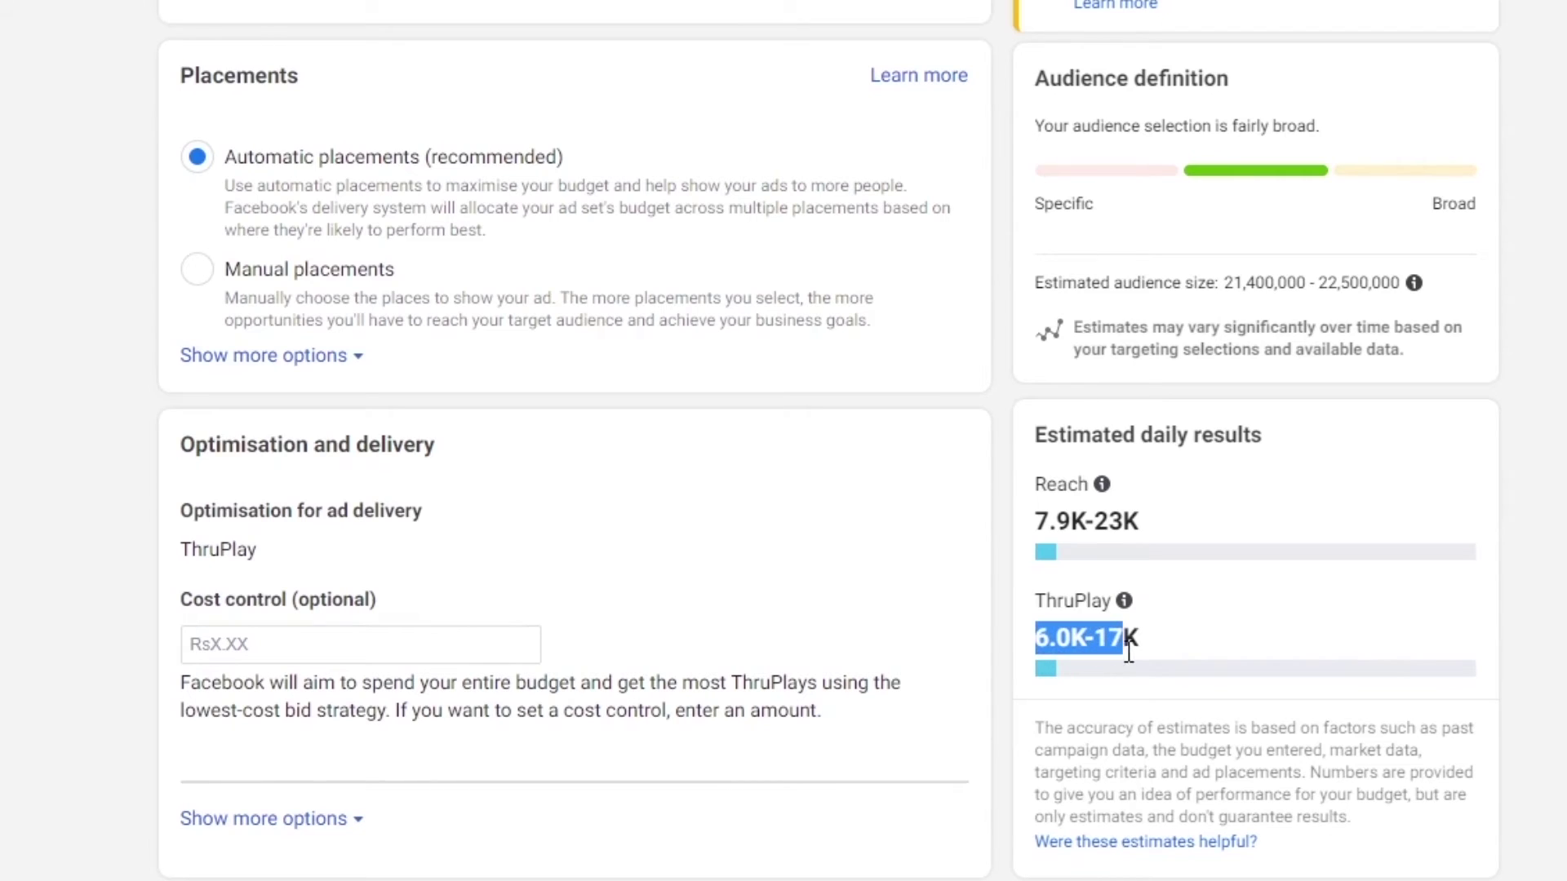
{"action": "left_click", "coordinate": [1325, 630]}
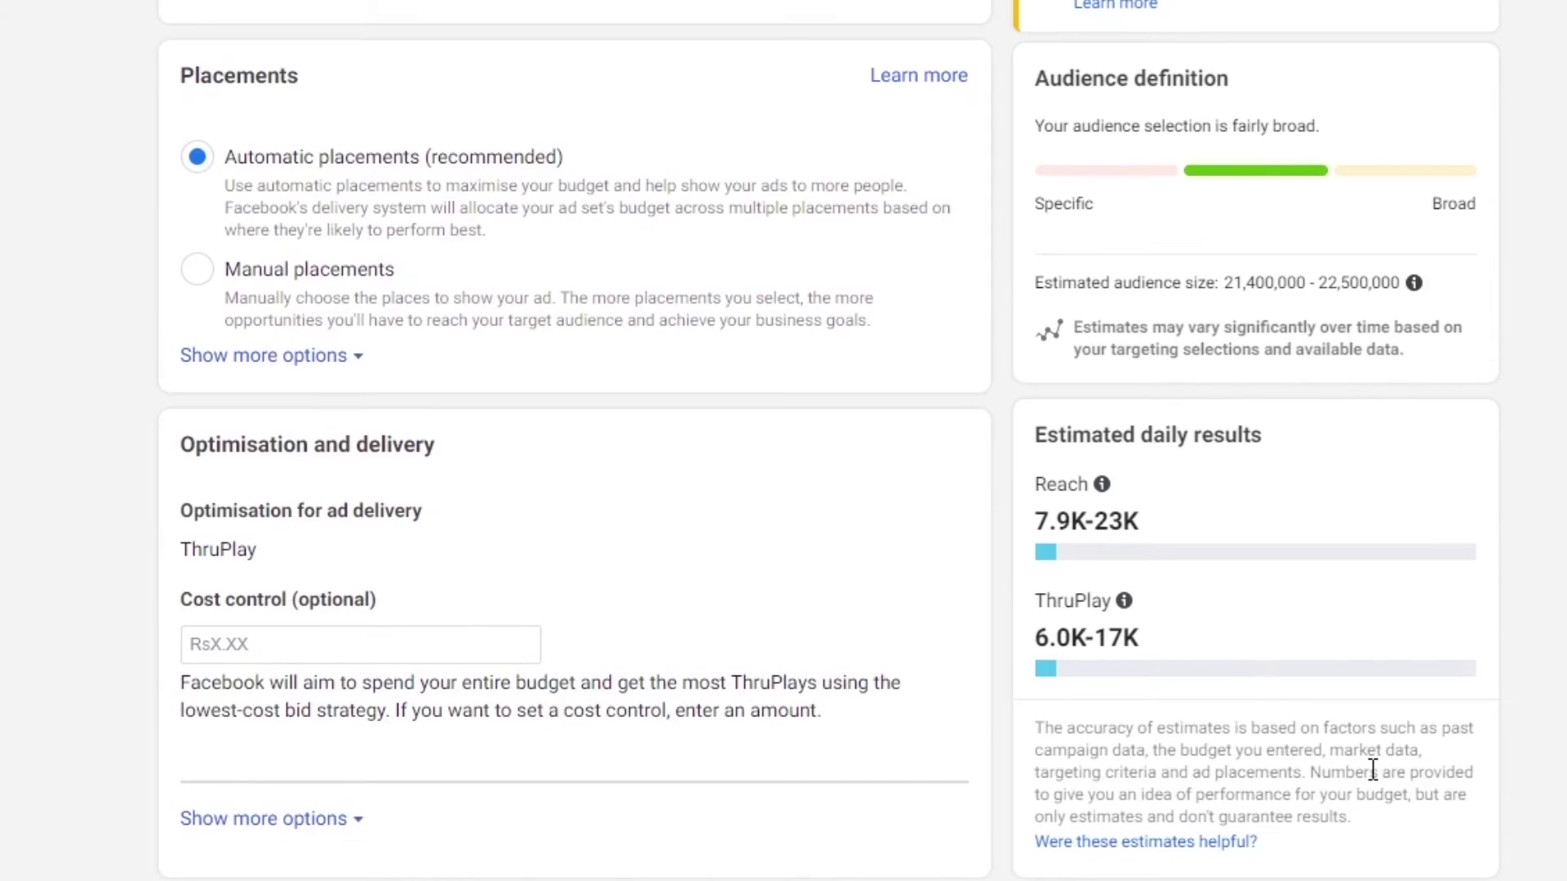
{"action": "scroll", "coordinate": [1143, 790], "scroll_direction": "up", "scroll_amount": 8}
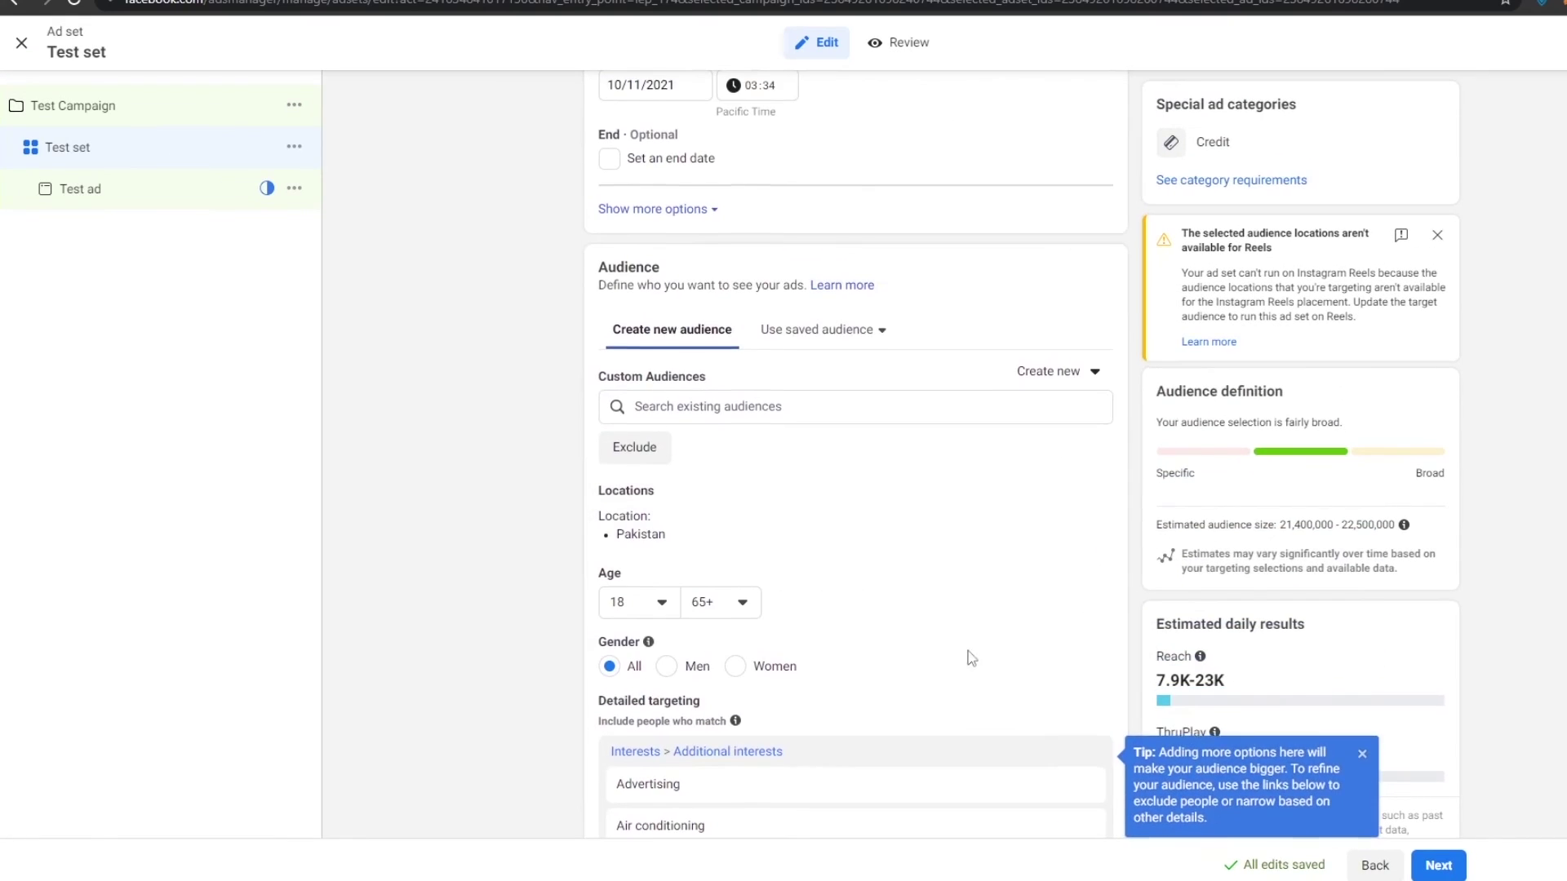
{"action": "scroll", "coordinate": [971, 657], "scroll_direction": "down", "scroll_amount": 4}
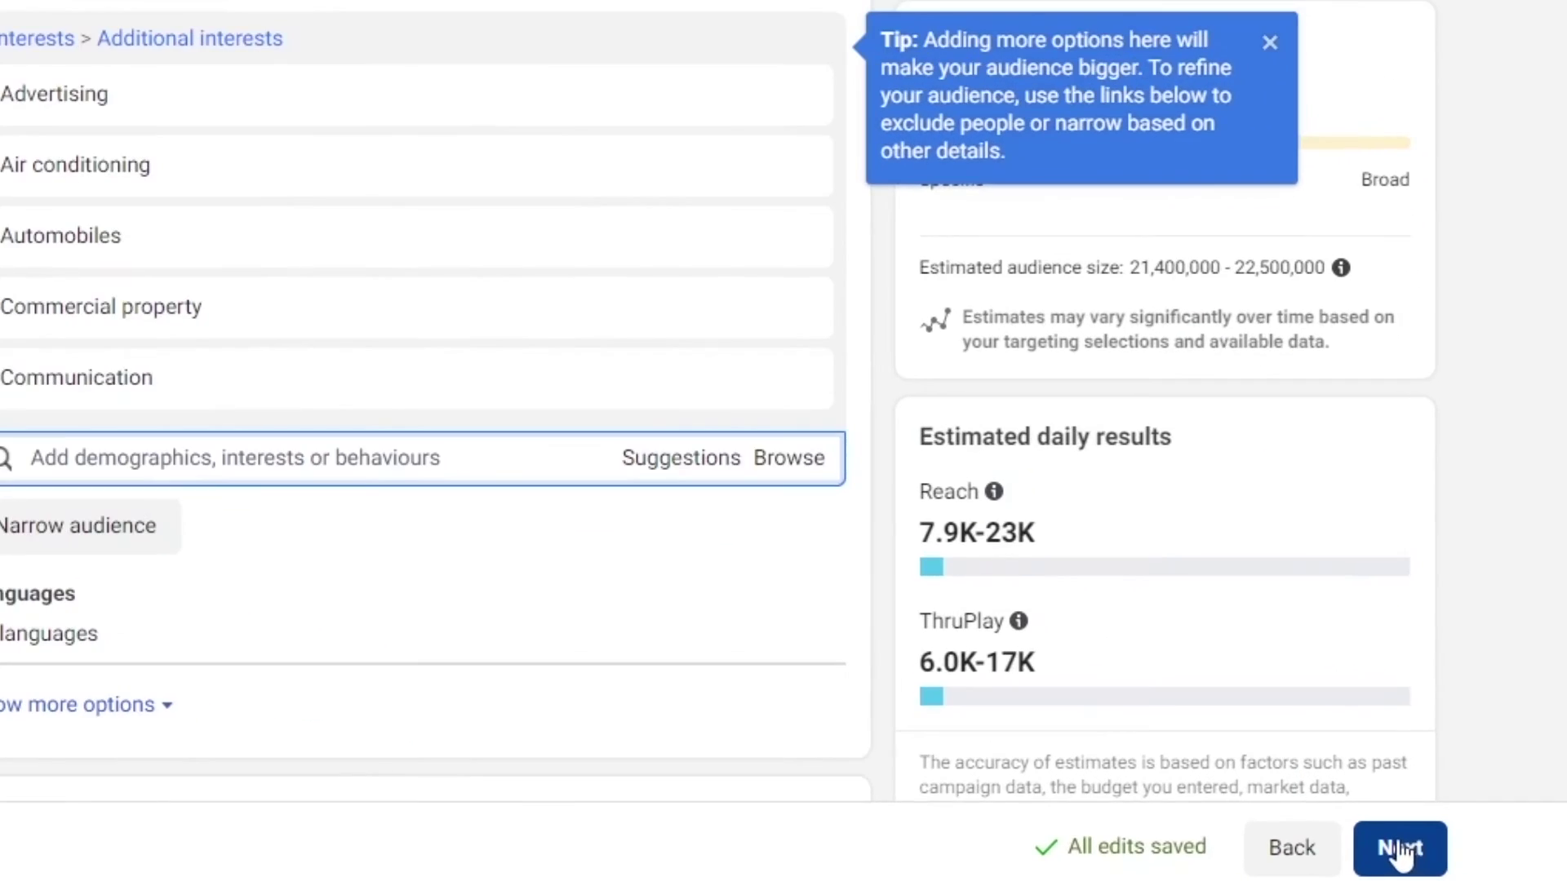
Step: Continue to the Test ad and check the Facebook Page selection, leaving it unchanged
{"action": "left_click", "coordinate": [1399, 849]}
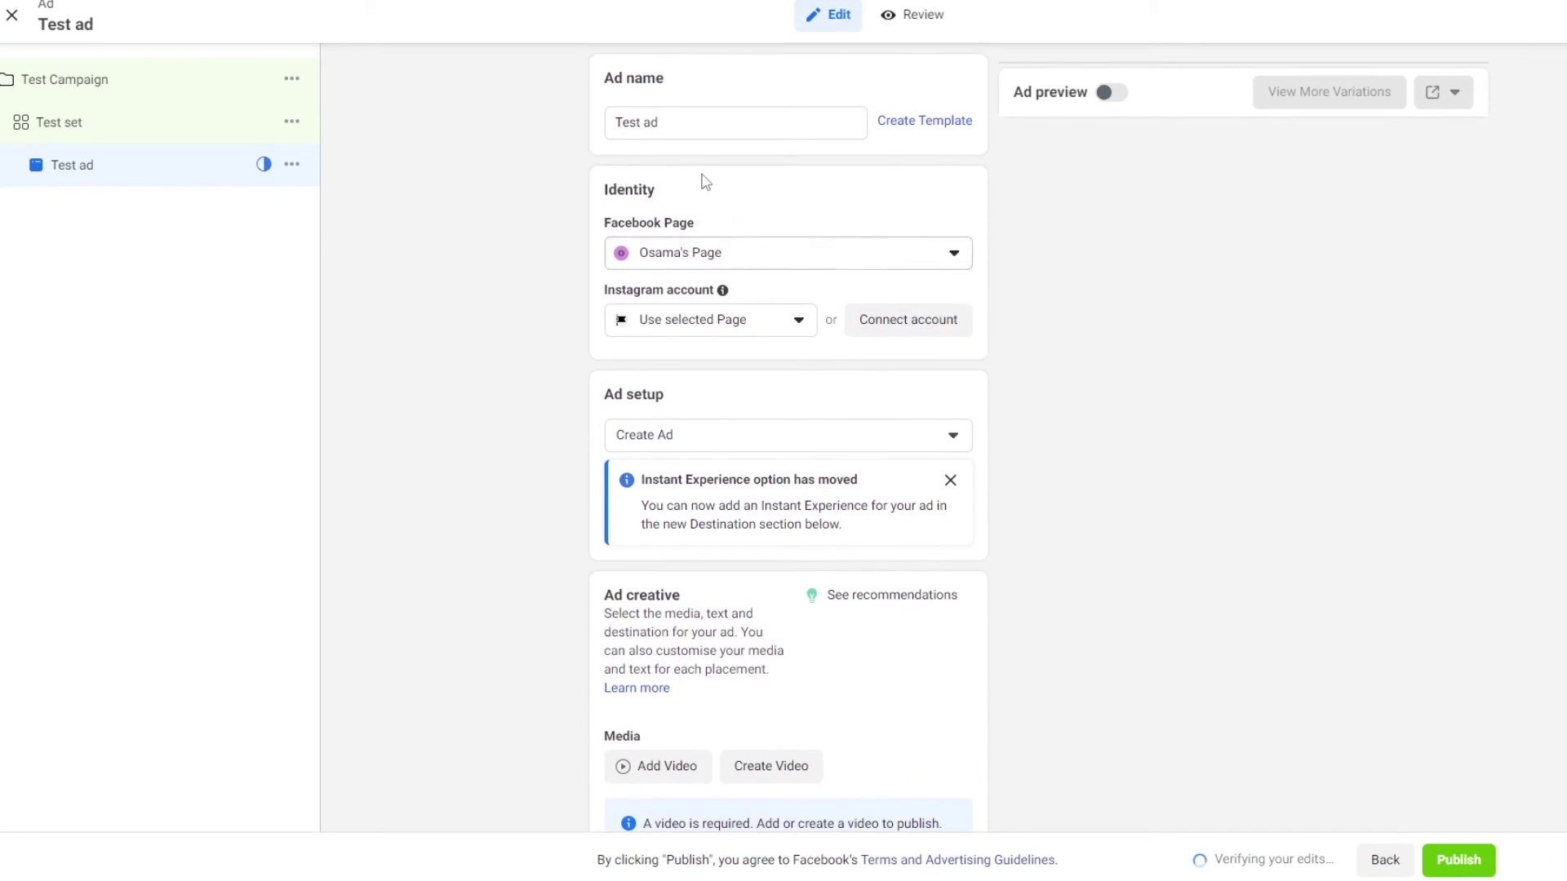
{"action": "left_click", "coordinate": [882, 255]}
{"action": "left_click", "coordinate": [882, 255]}
Step: Keep Create Ad as the ad setup and review the ad form below
{"action": "scroll", "coordinate": [758, 224], "scroll_direction": "down", "scroll_amount": 1}
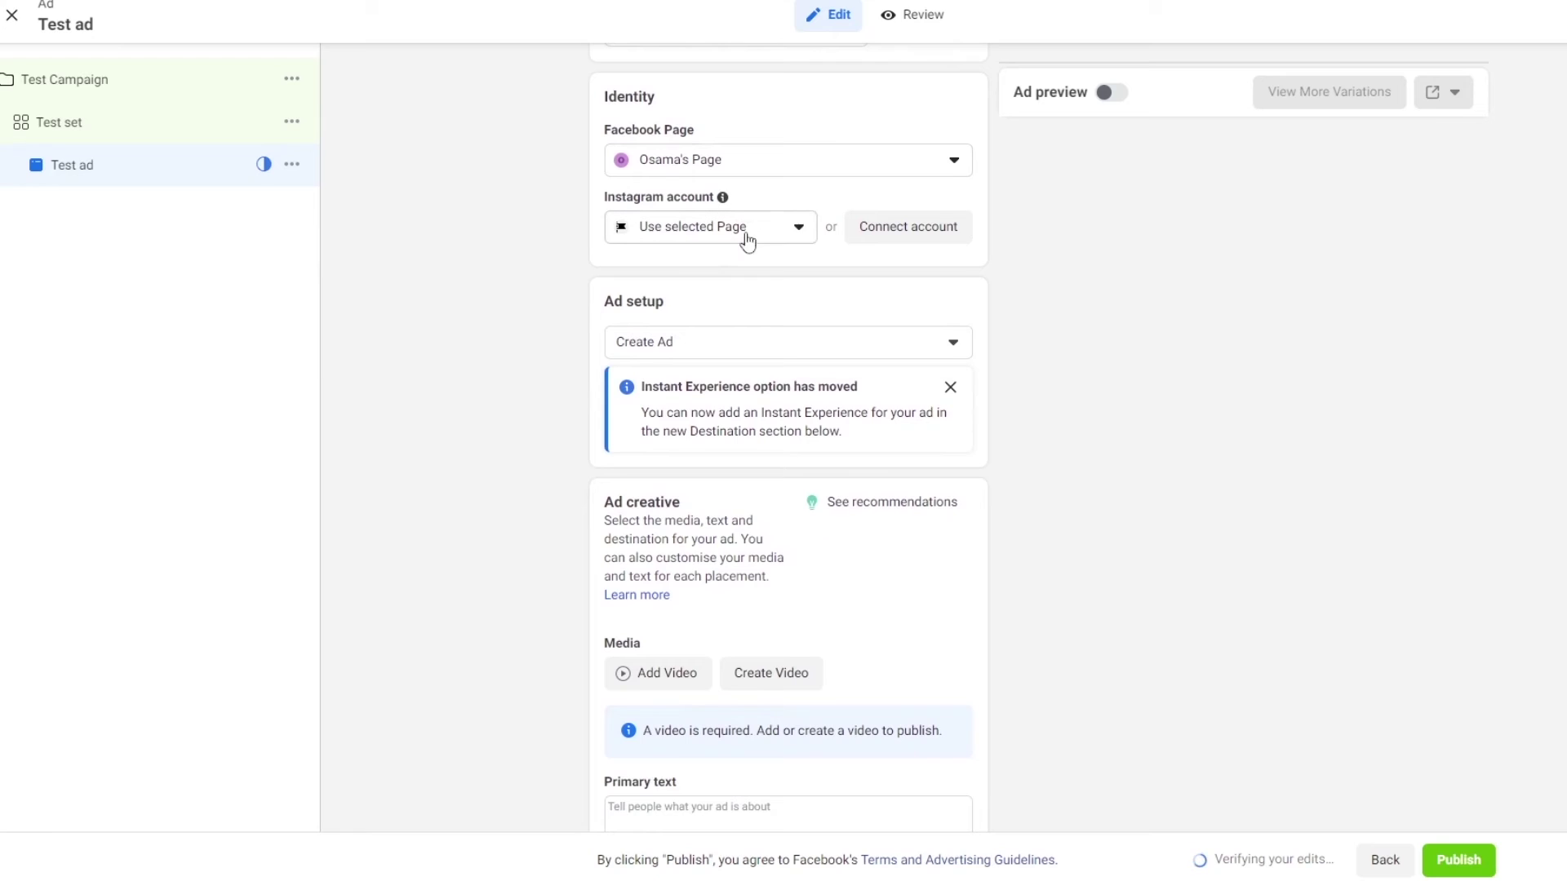
{"action": "scroll", "coordinate": [745, 241], "scroll_direction": "down", "scroll_amount": 1}
{"action": "left_click", "coordinate": [722, 250]}
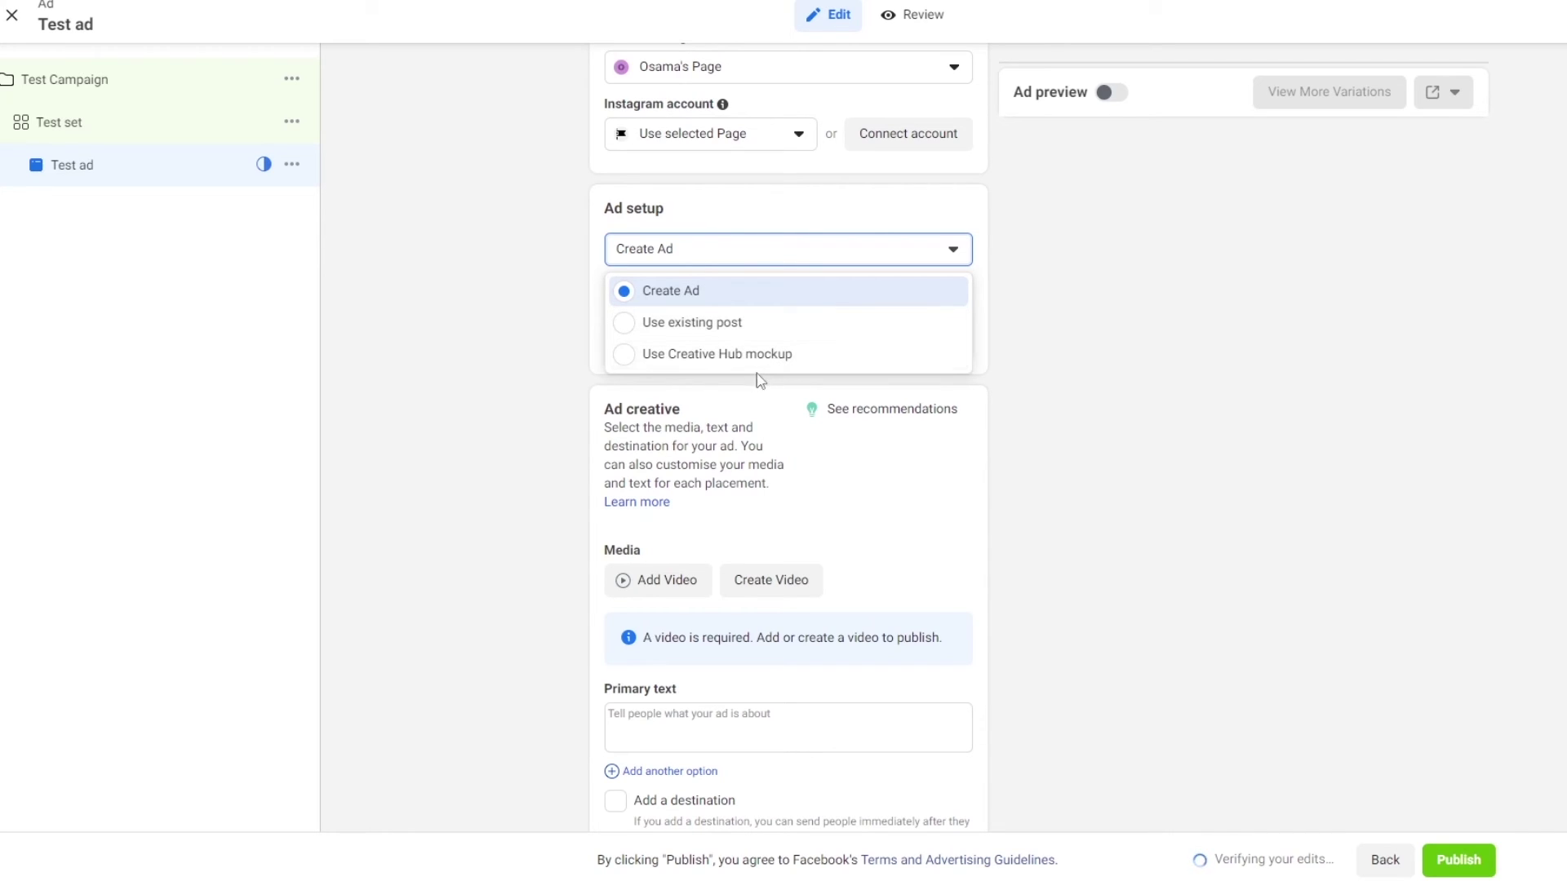
{"action": "left_click", "coordinate": [734, 386]}
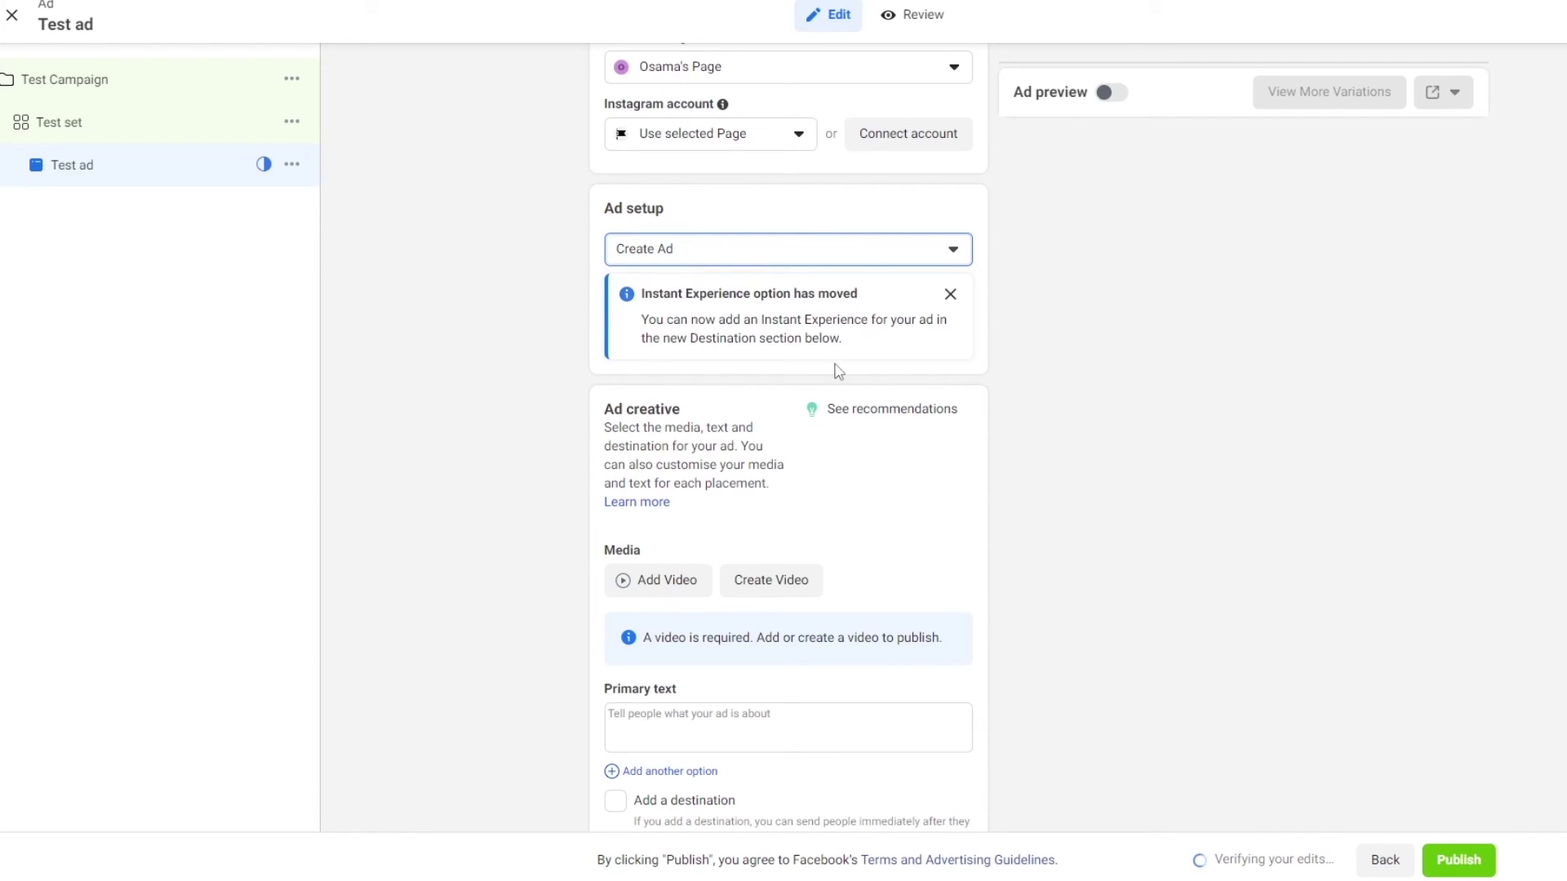
{"action": "scroll", "coordinate": [838, 375], "scroll_direction": "down", "scroll_amount": 4}
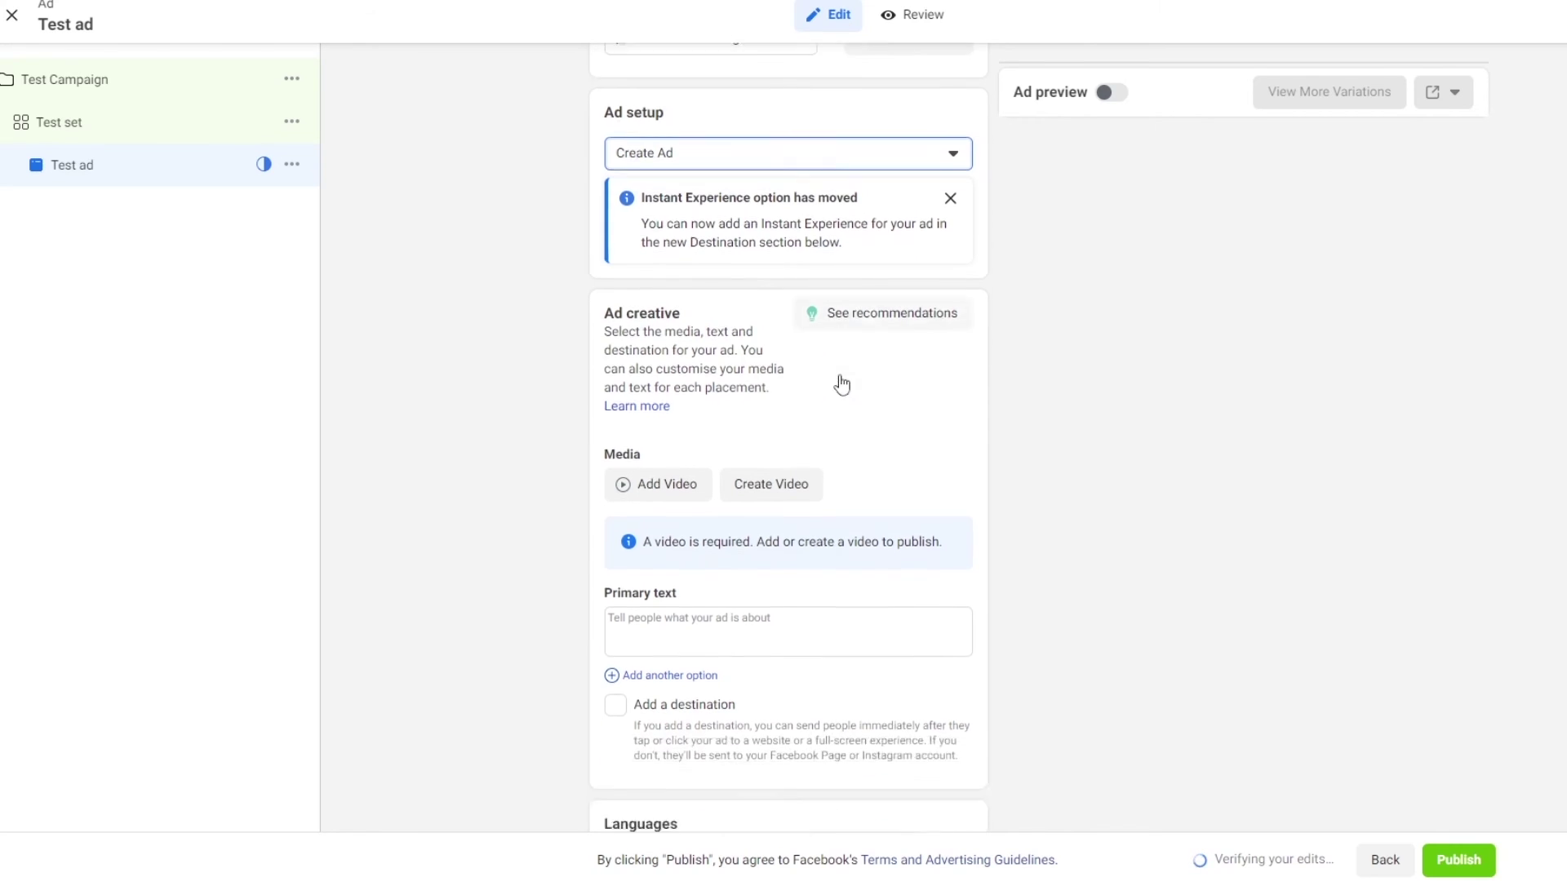
{"action": "scroll", "coordinate": [653, 310], "scroll_direction": "up", "scroll_amount": 1}
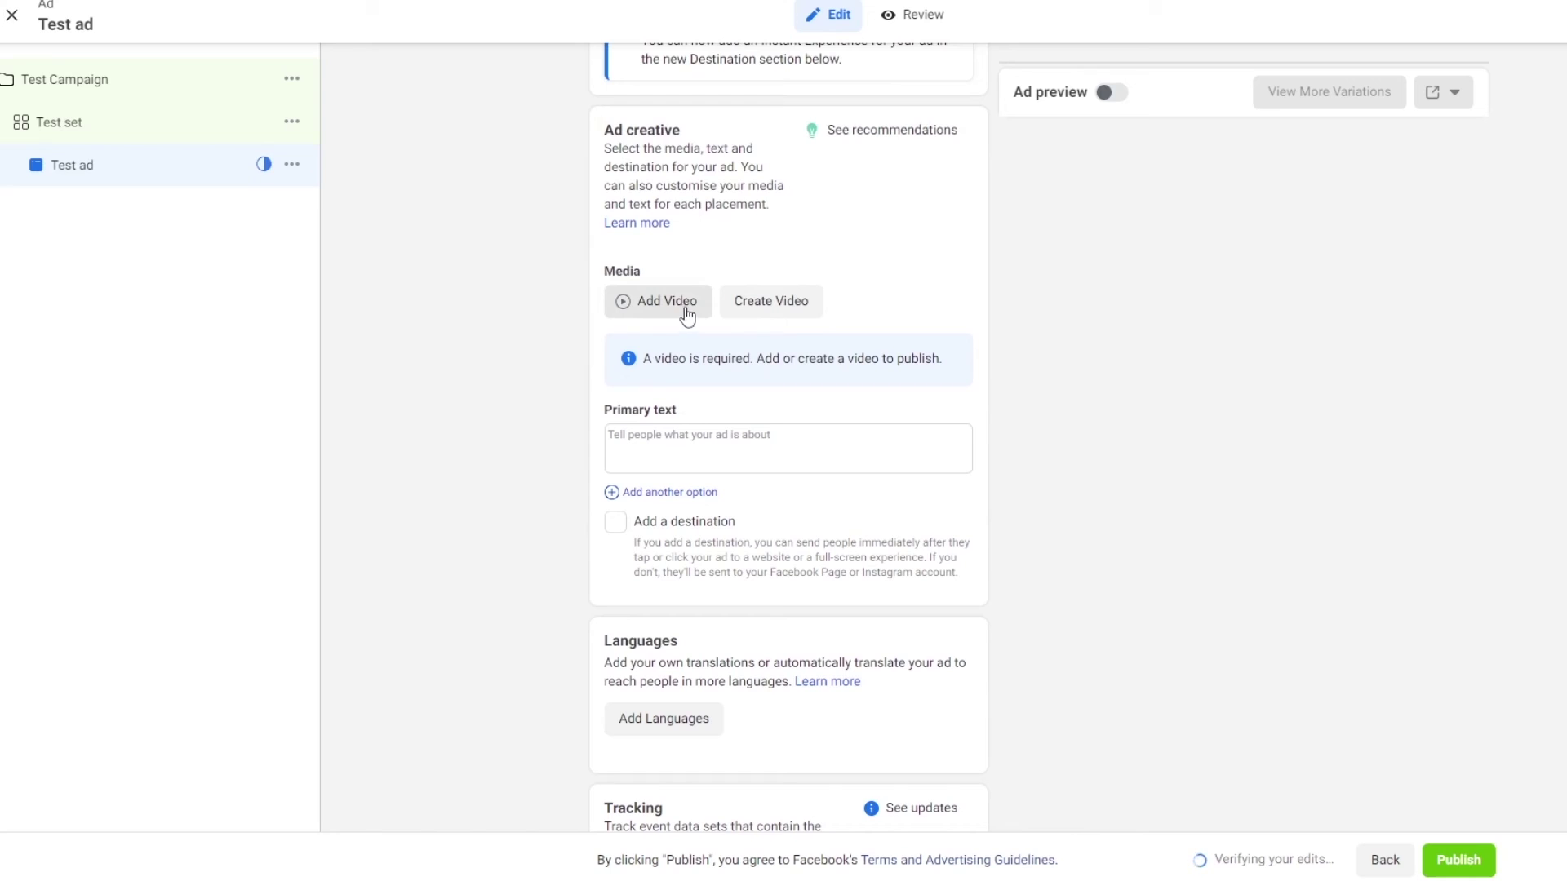
{"action": "scroll", "coordinate": [784, 308], "scroll_direction": "down", "scroll_amount": 1}
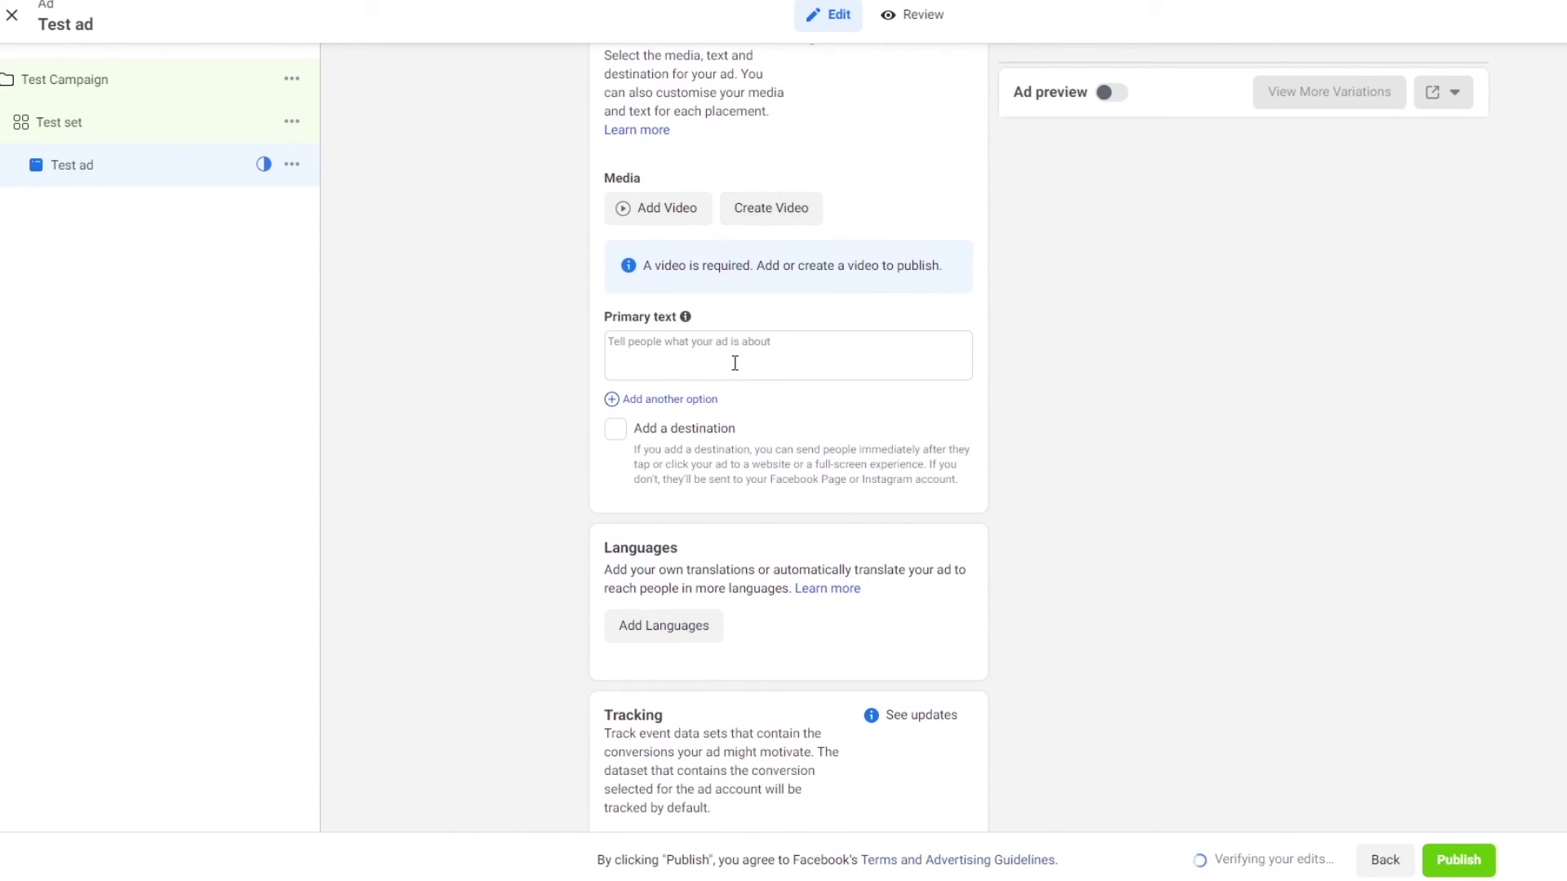
{"action": "scroll", "coordinate": [690, 458], "scroll_direction": "down", "scroll_amount": 2}
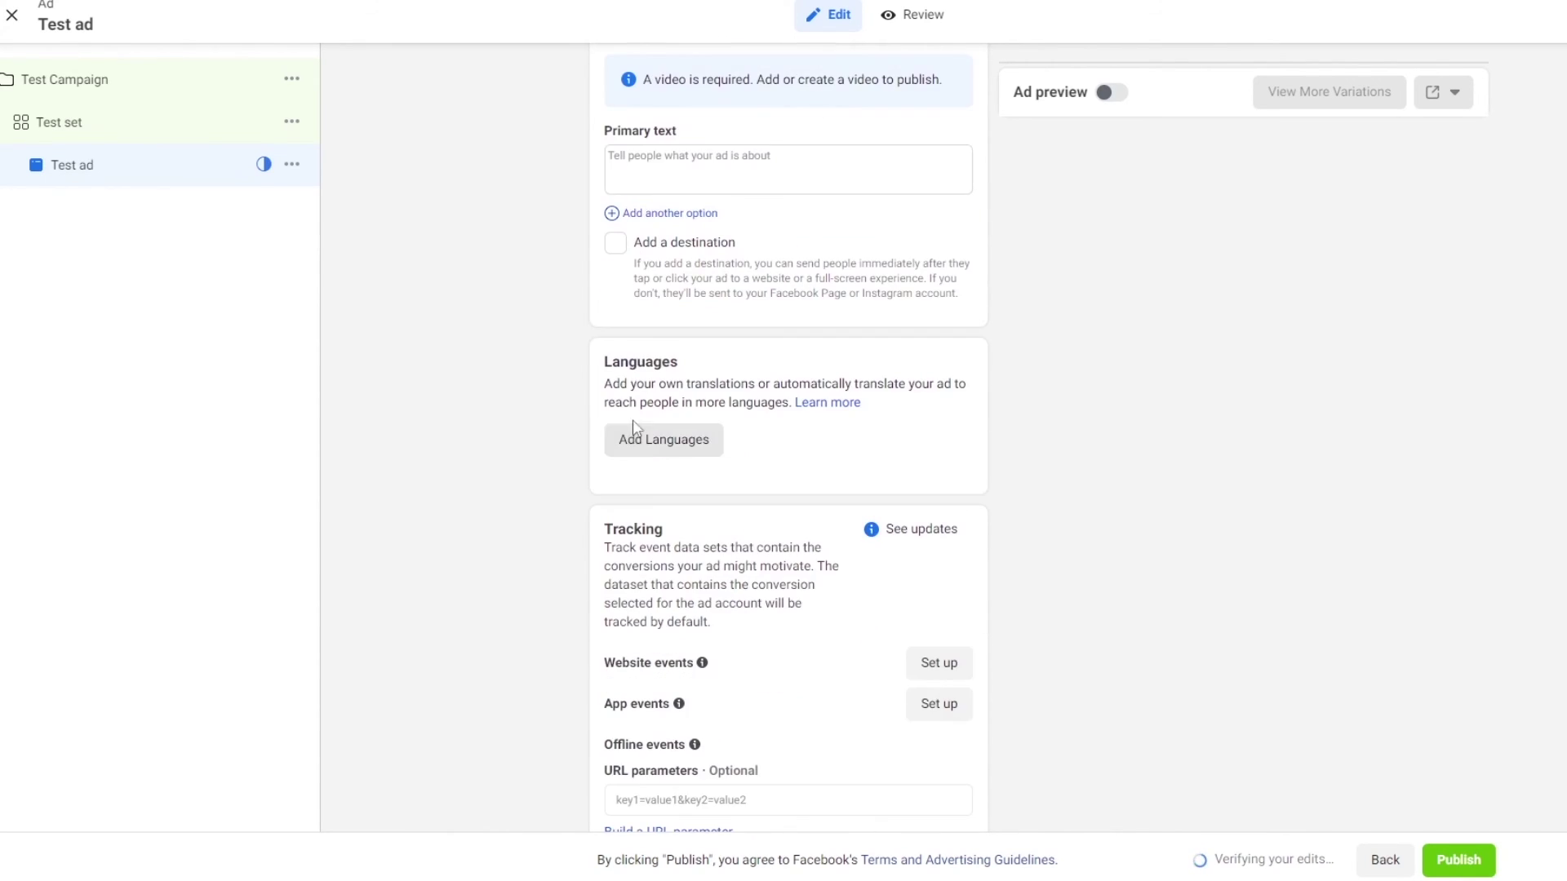
{"action": "scroll", "coordinate": [745, 479], "scroll_direction": "down", "scroll_amount": 1}
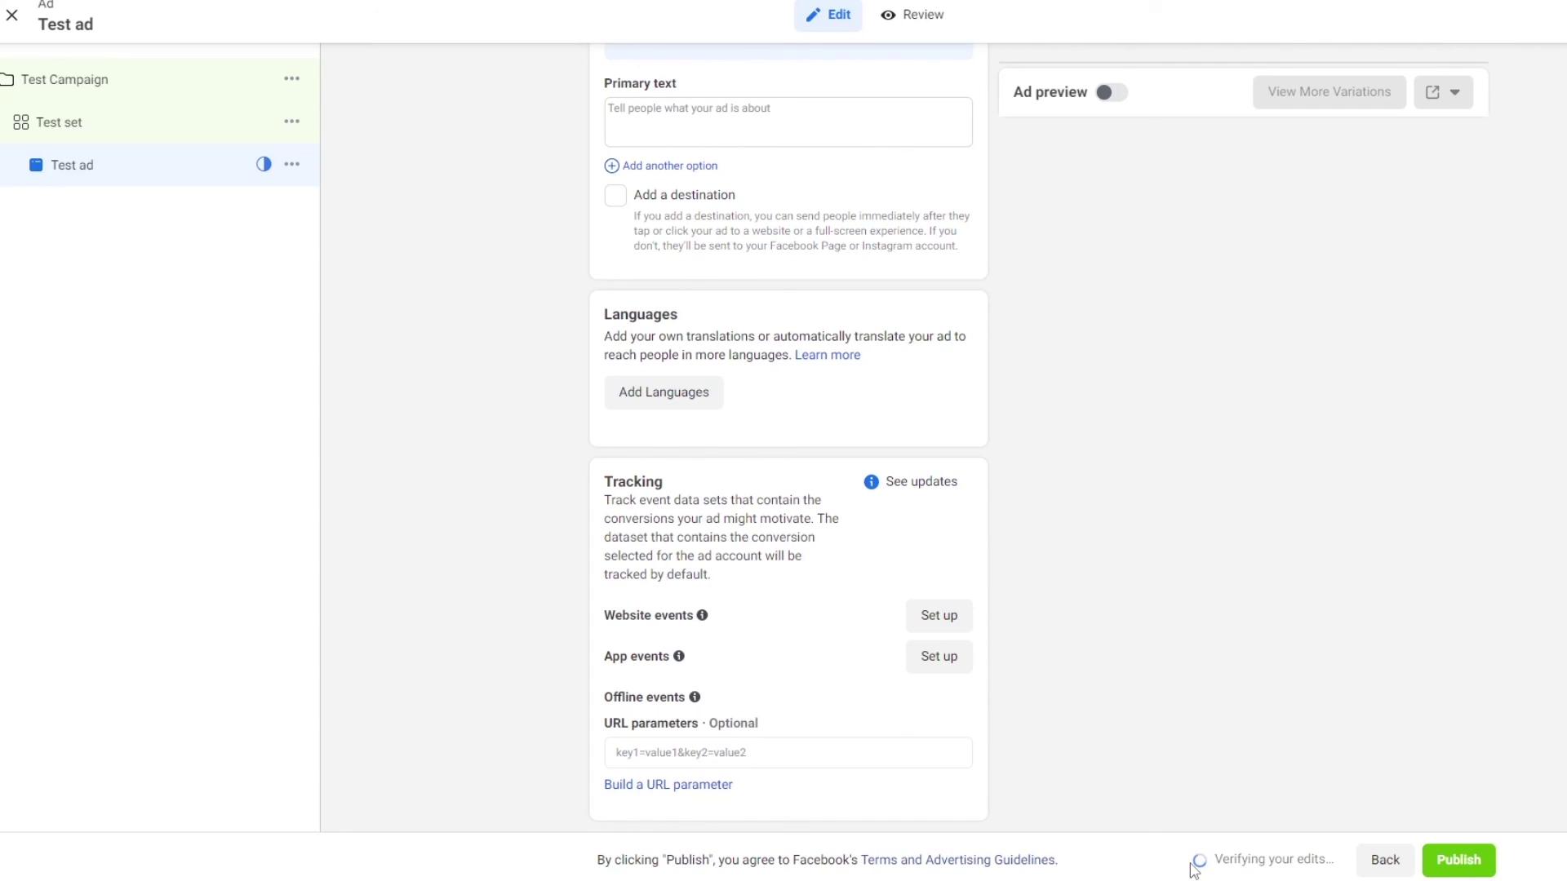
{"action": "scroll", "coordinate": [961, 741], "scroll_direction": "up", "scroll_amount": 10}
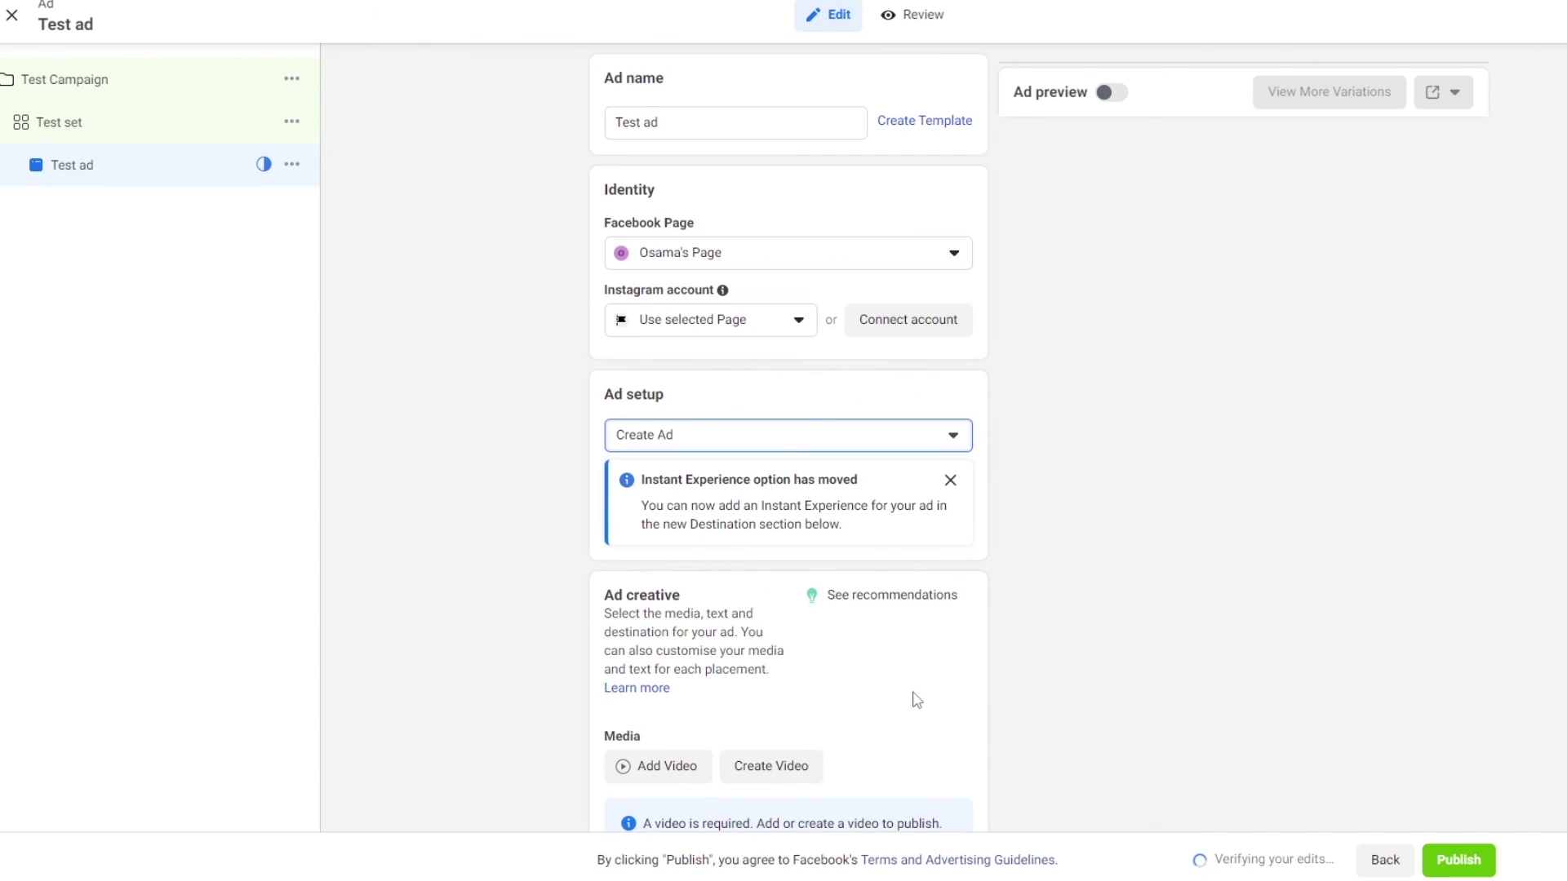